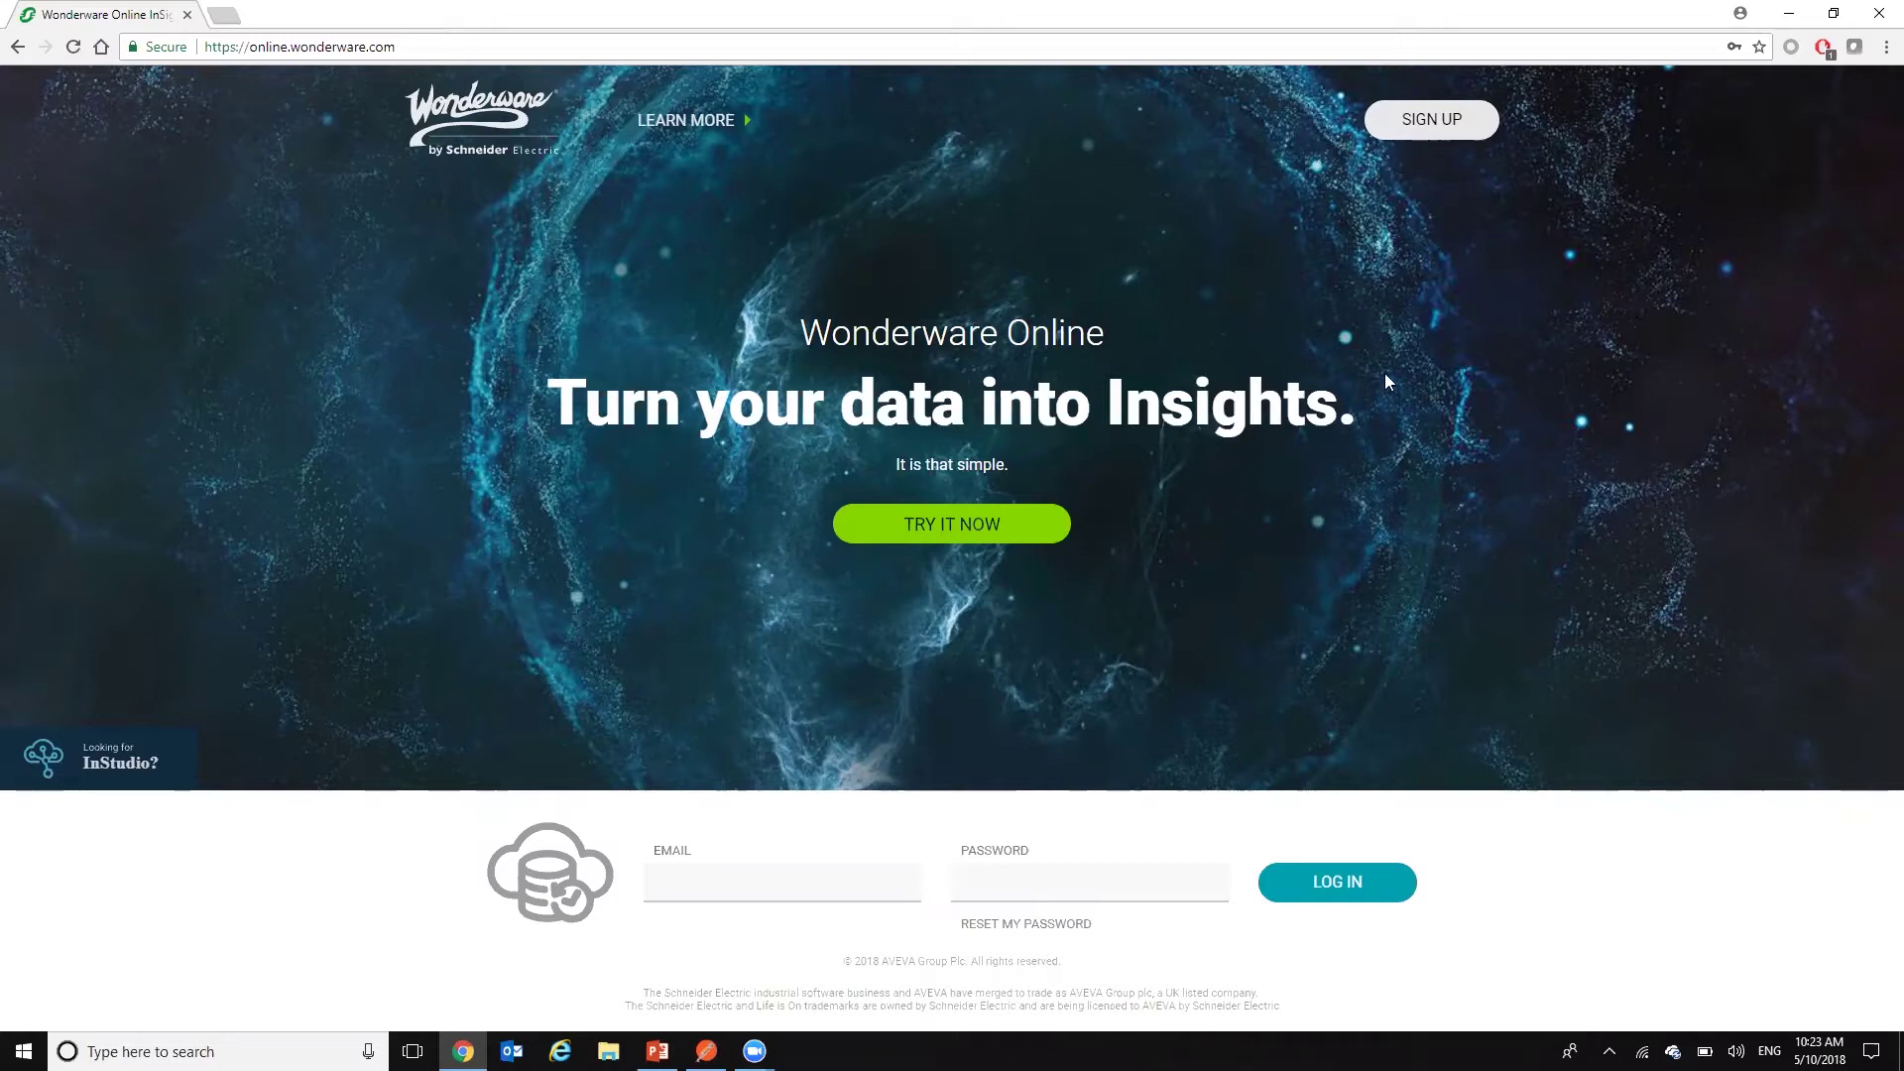
Start the InSight demo and reach the explore page showing Valley Pump Status and five dashboards.
{"action": "left_click", "coordinate": [1016, 527]}
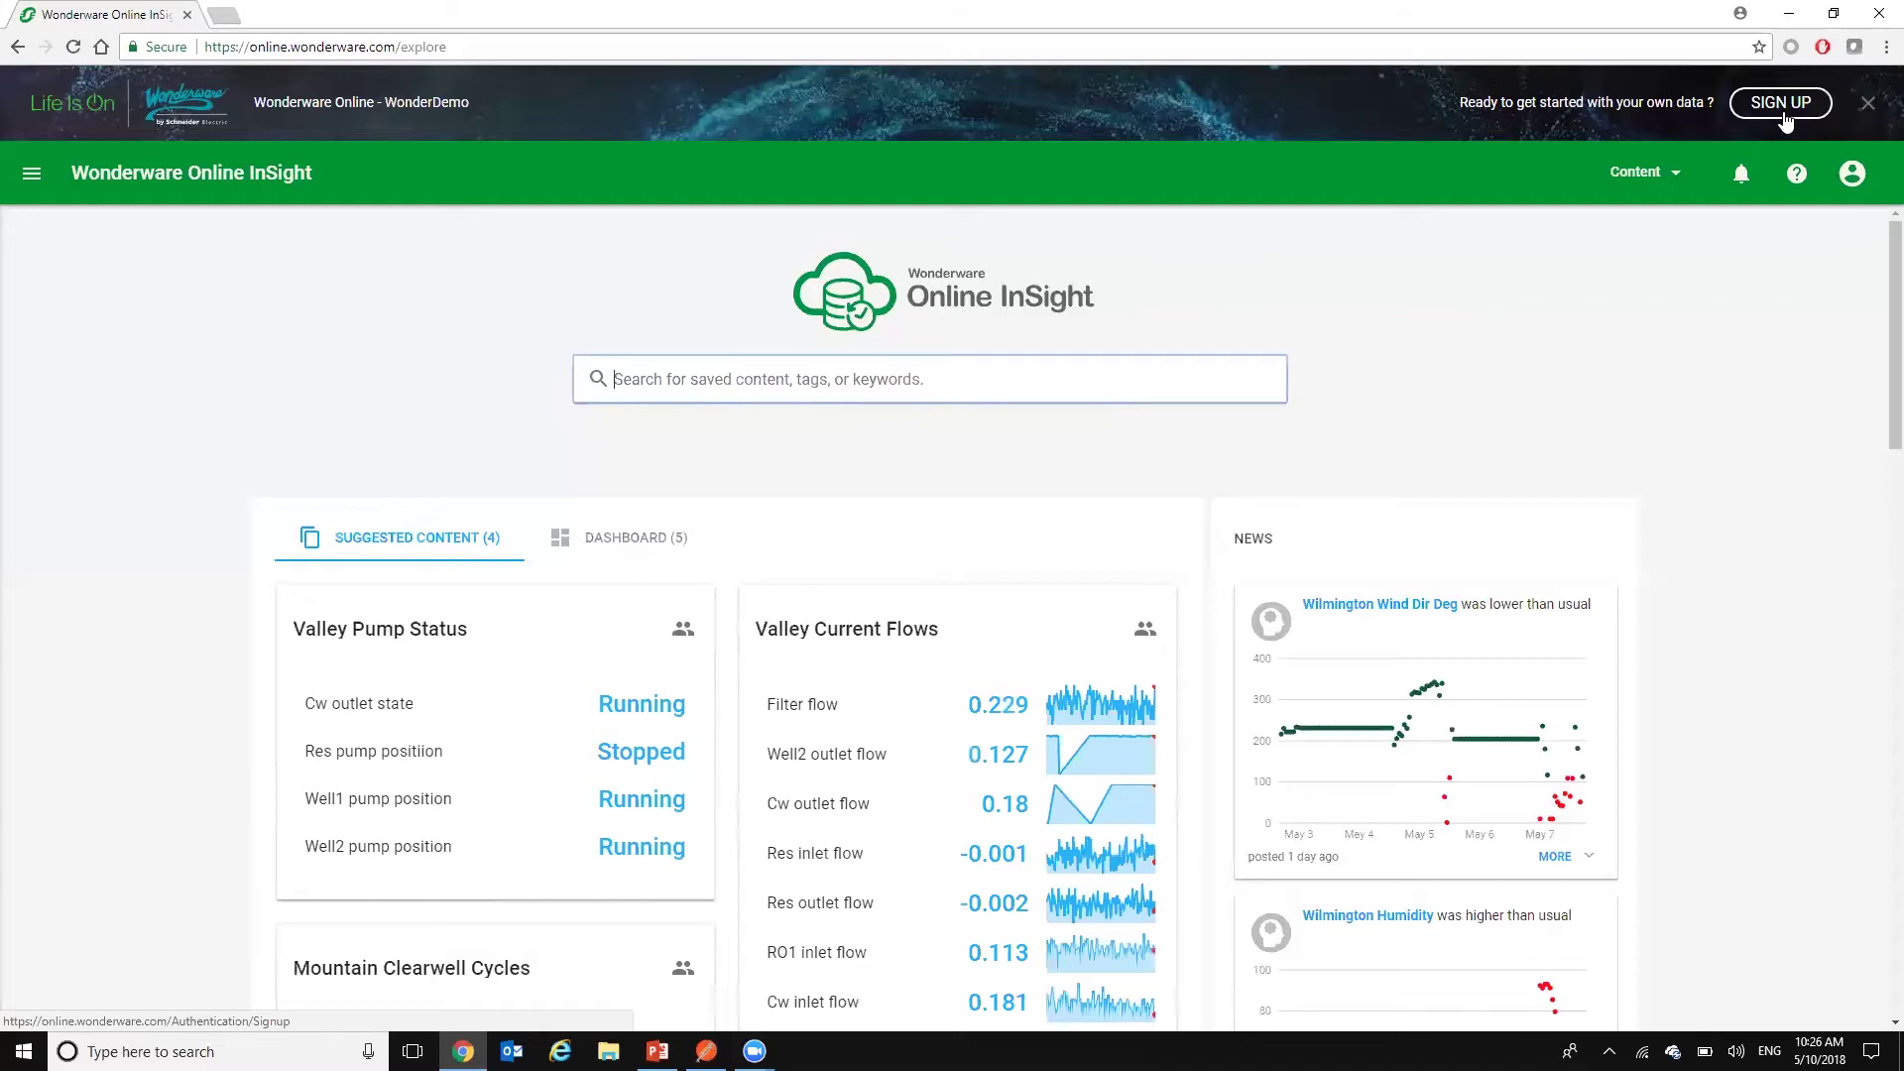
Close the sign-up promotion banner at the top of the explore page.
{"action": "left_click", "coordinate": [1866, 104]}
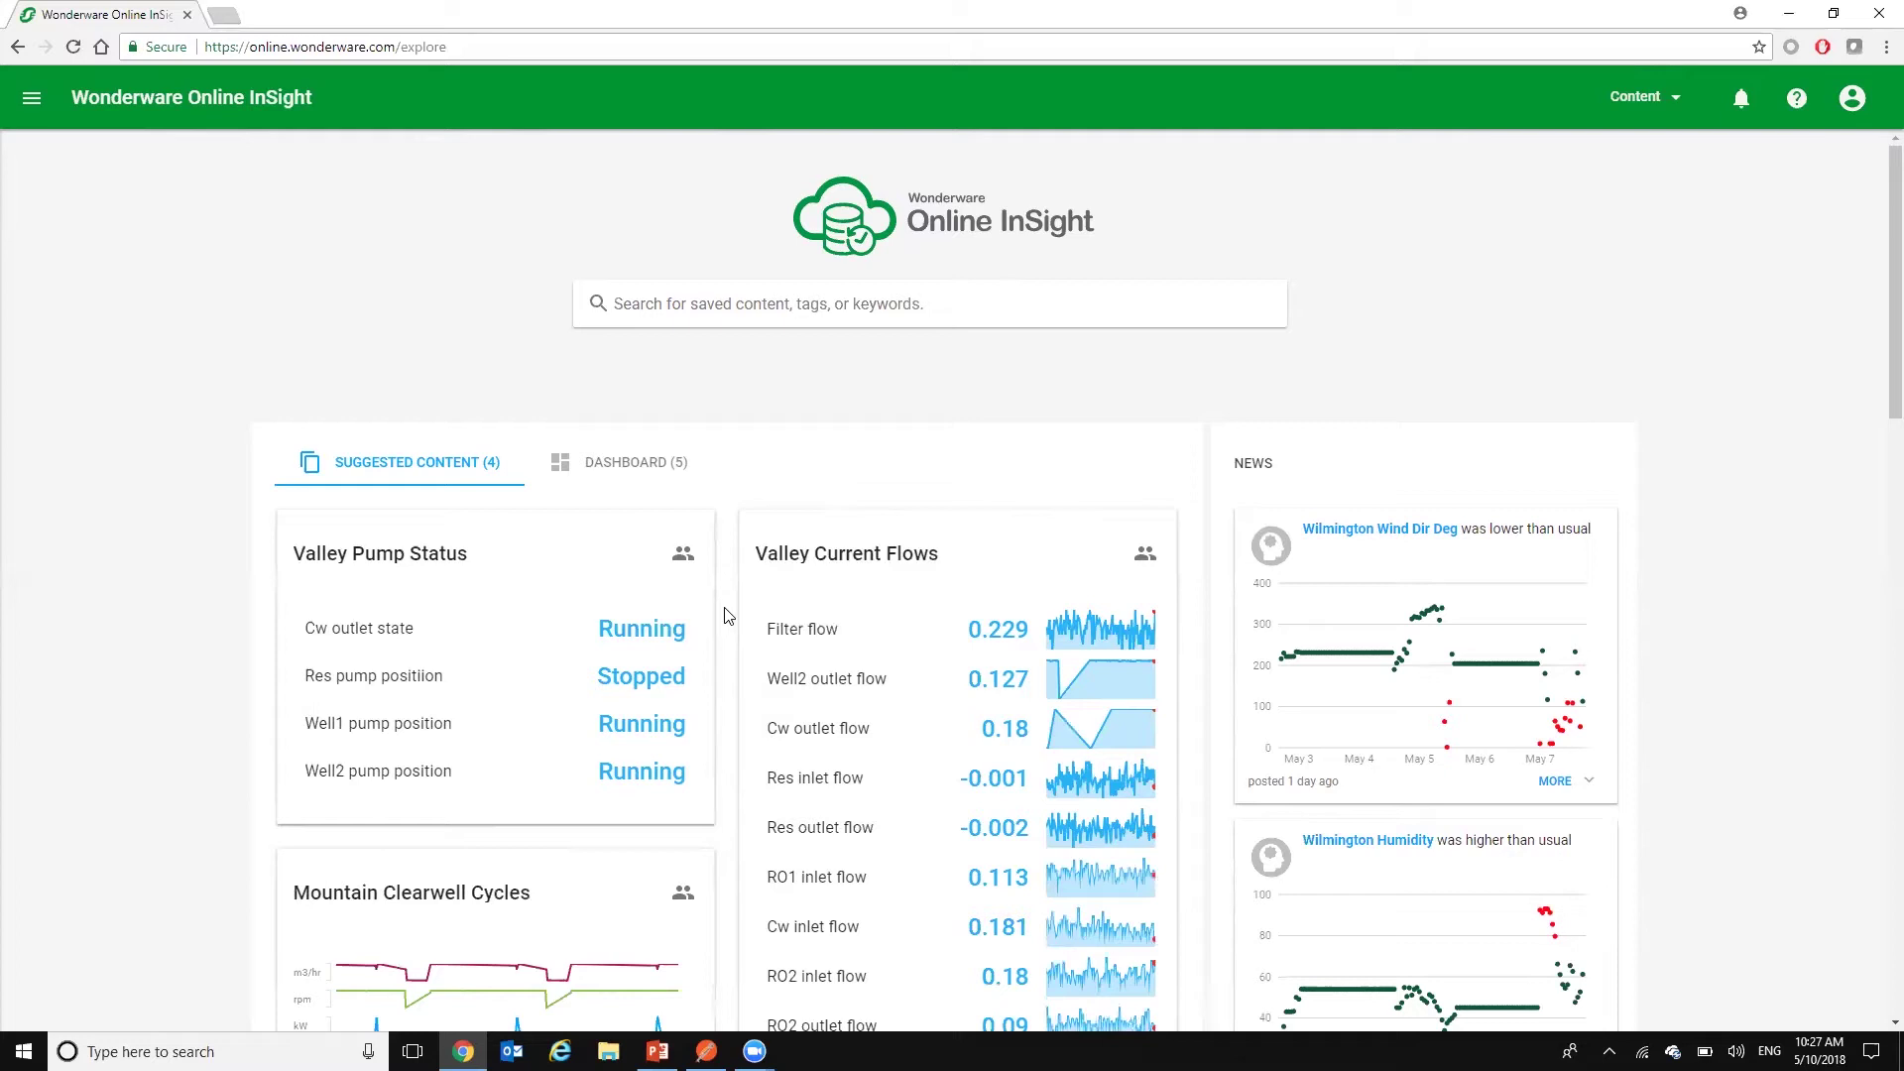
Search for 'pump' to list matching saved content and data tags.
{"action": "left_click", "coordinate": [1027, 313]}
{"action": "type", "text": "pump"}
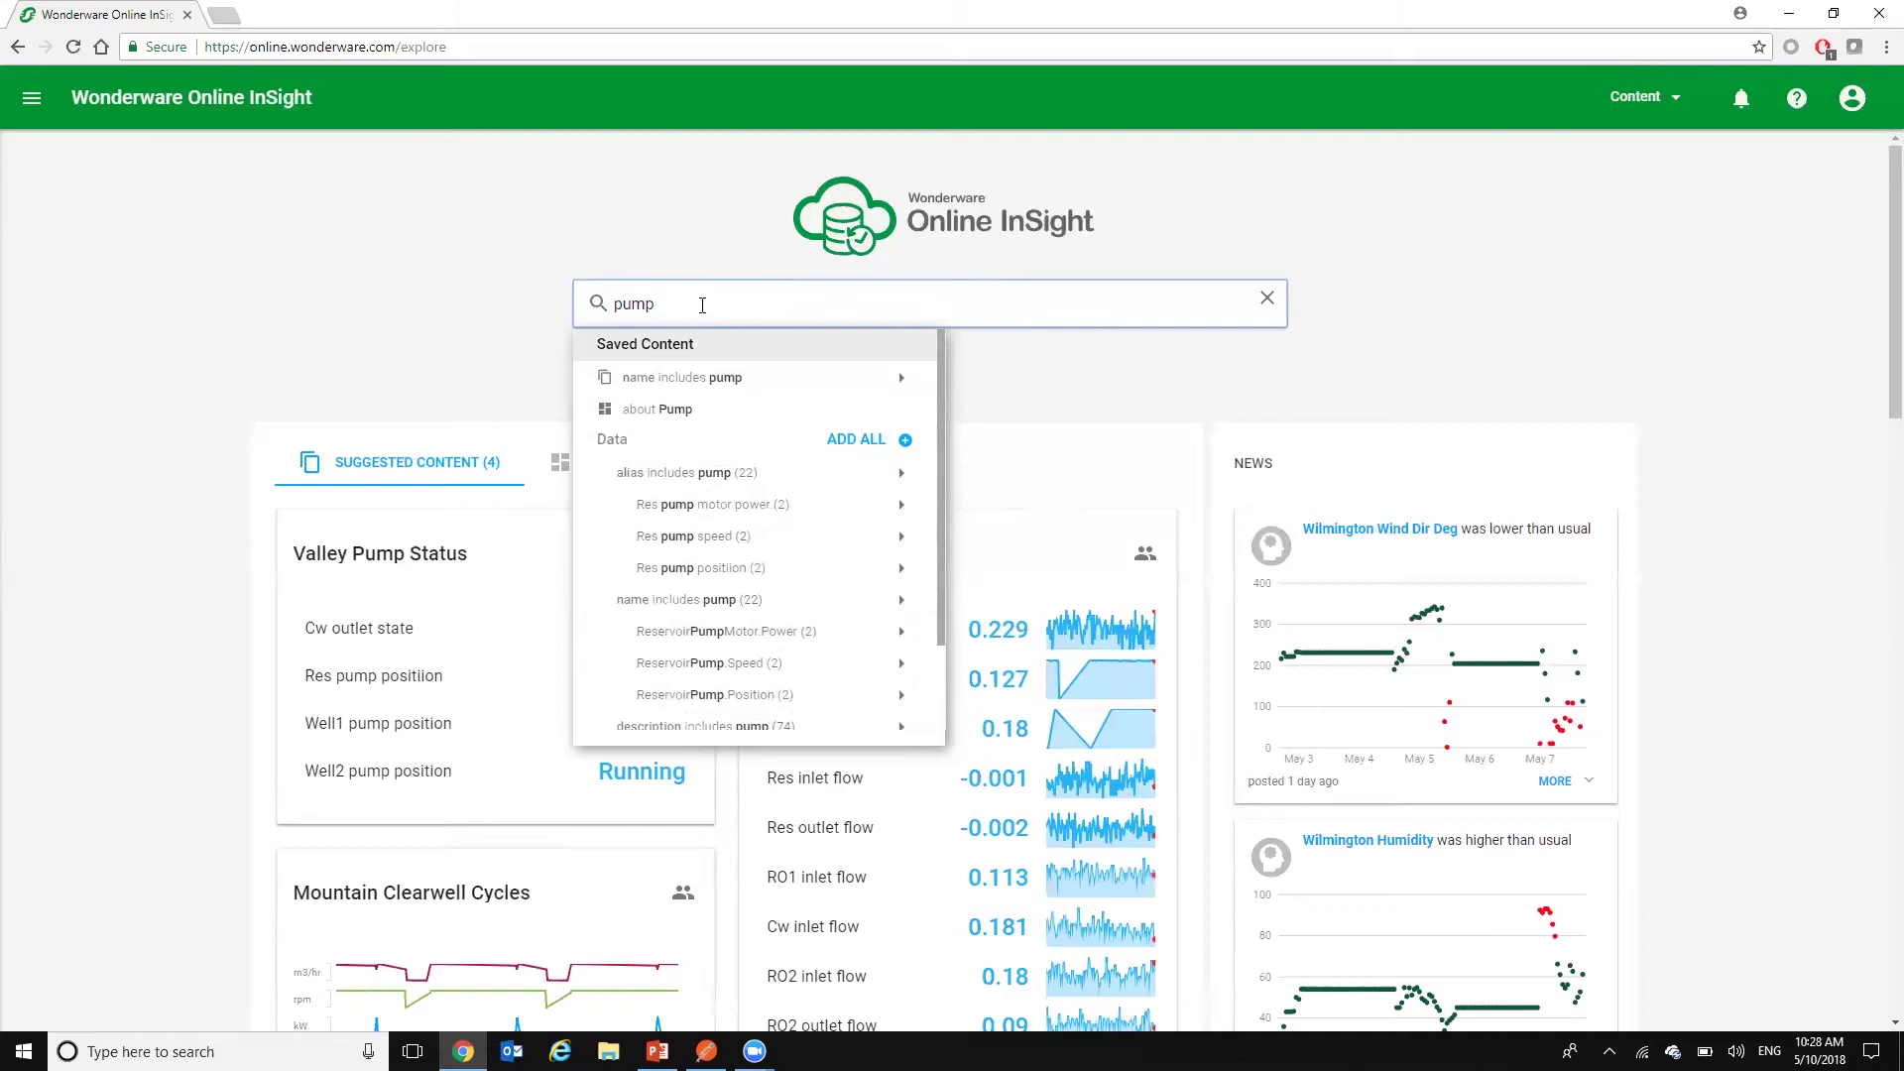
Clear 'pump' from the search box so Valley, Mountain and Clearwell suggestions appear.
{"action": "key", "text": "ctrl+a"}
{"action": "key", "text": "BackSpace"}
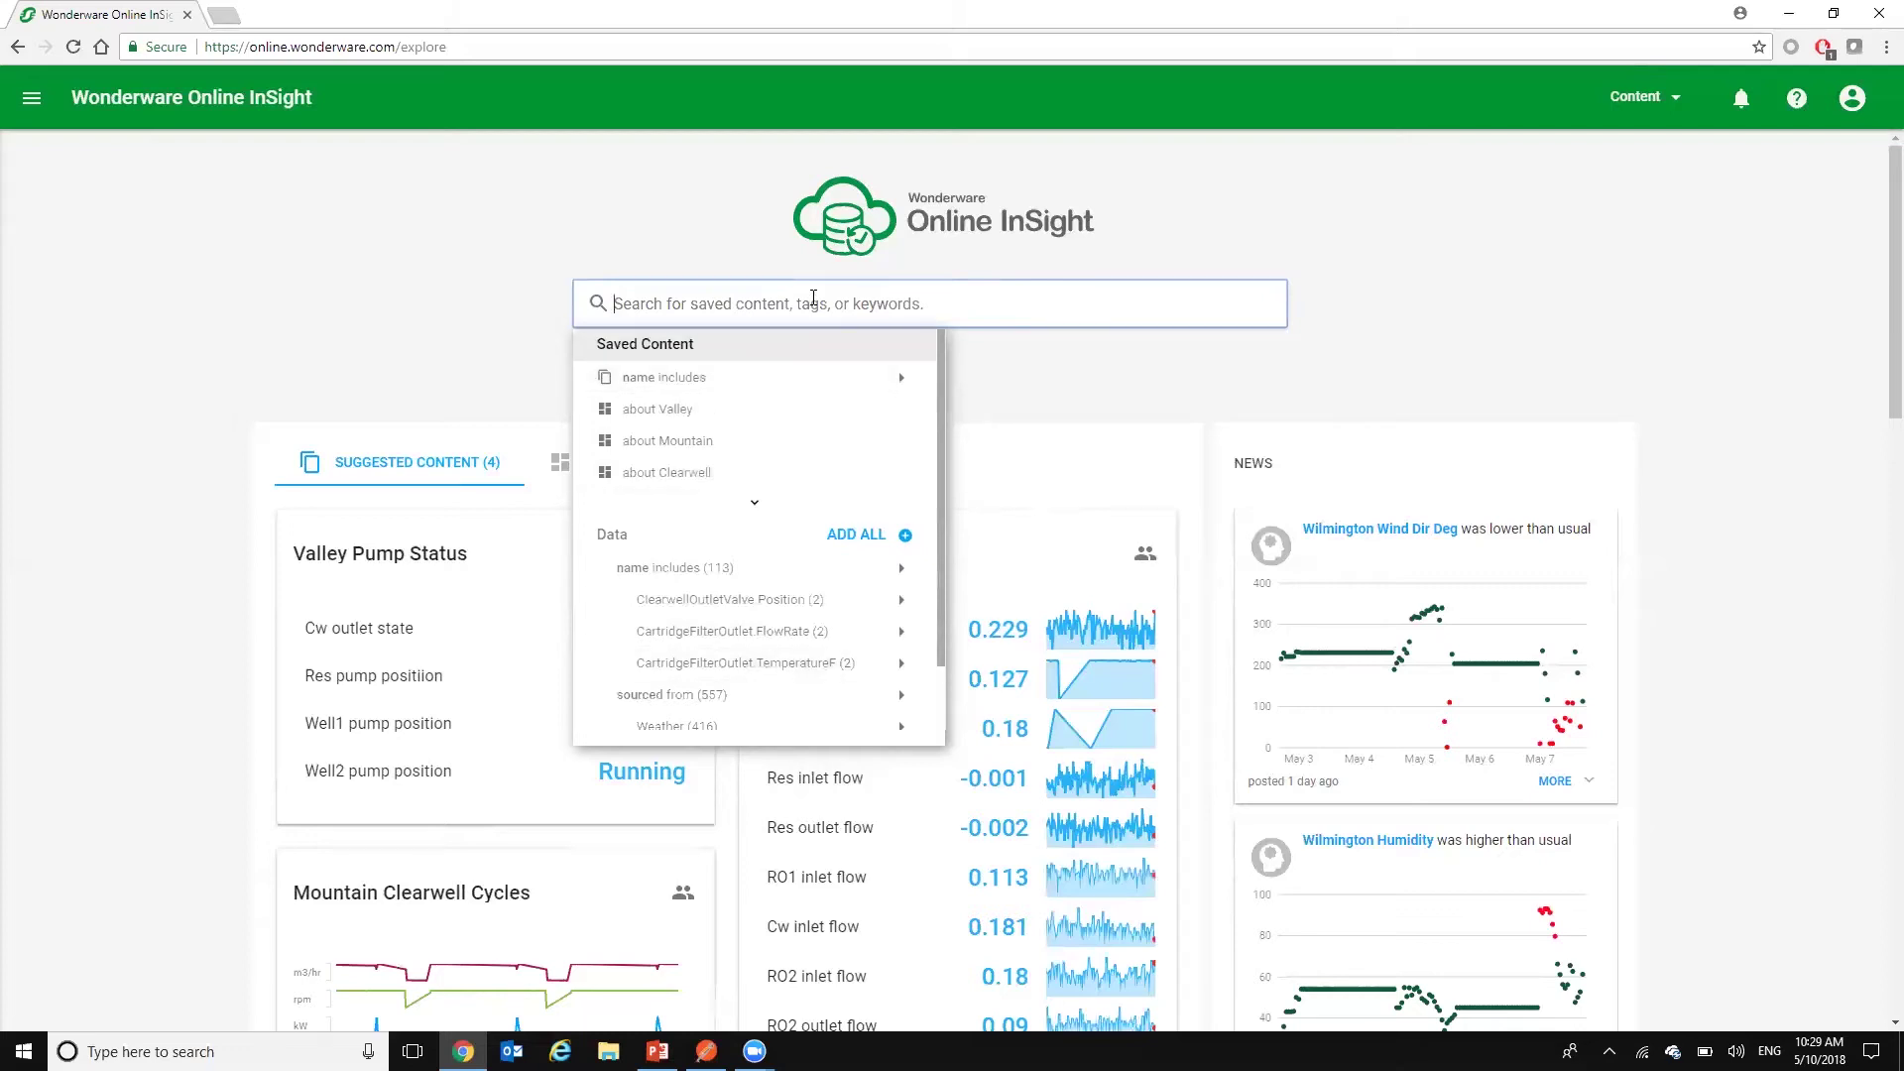
Enter 'clearwell' in the search to list Clearwell saved content and 35 matching tags.
{"action": "type", "text": "clearwell"}
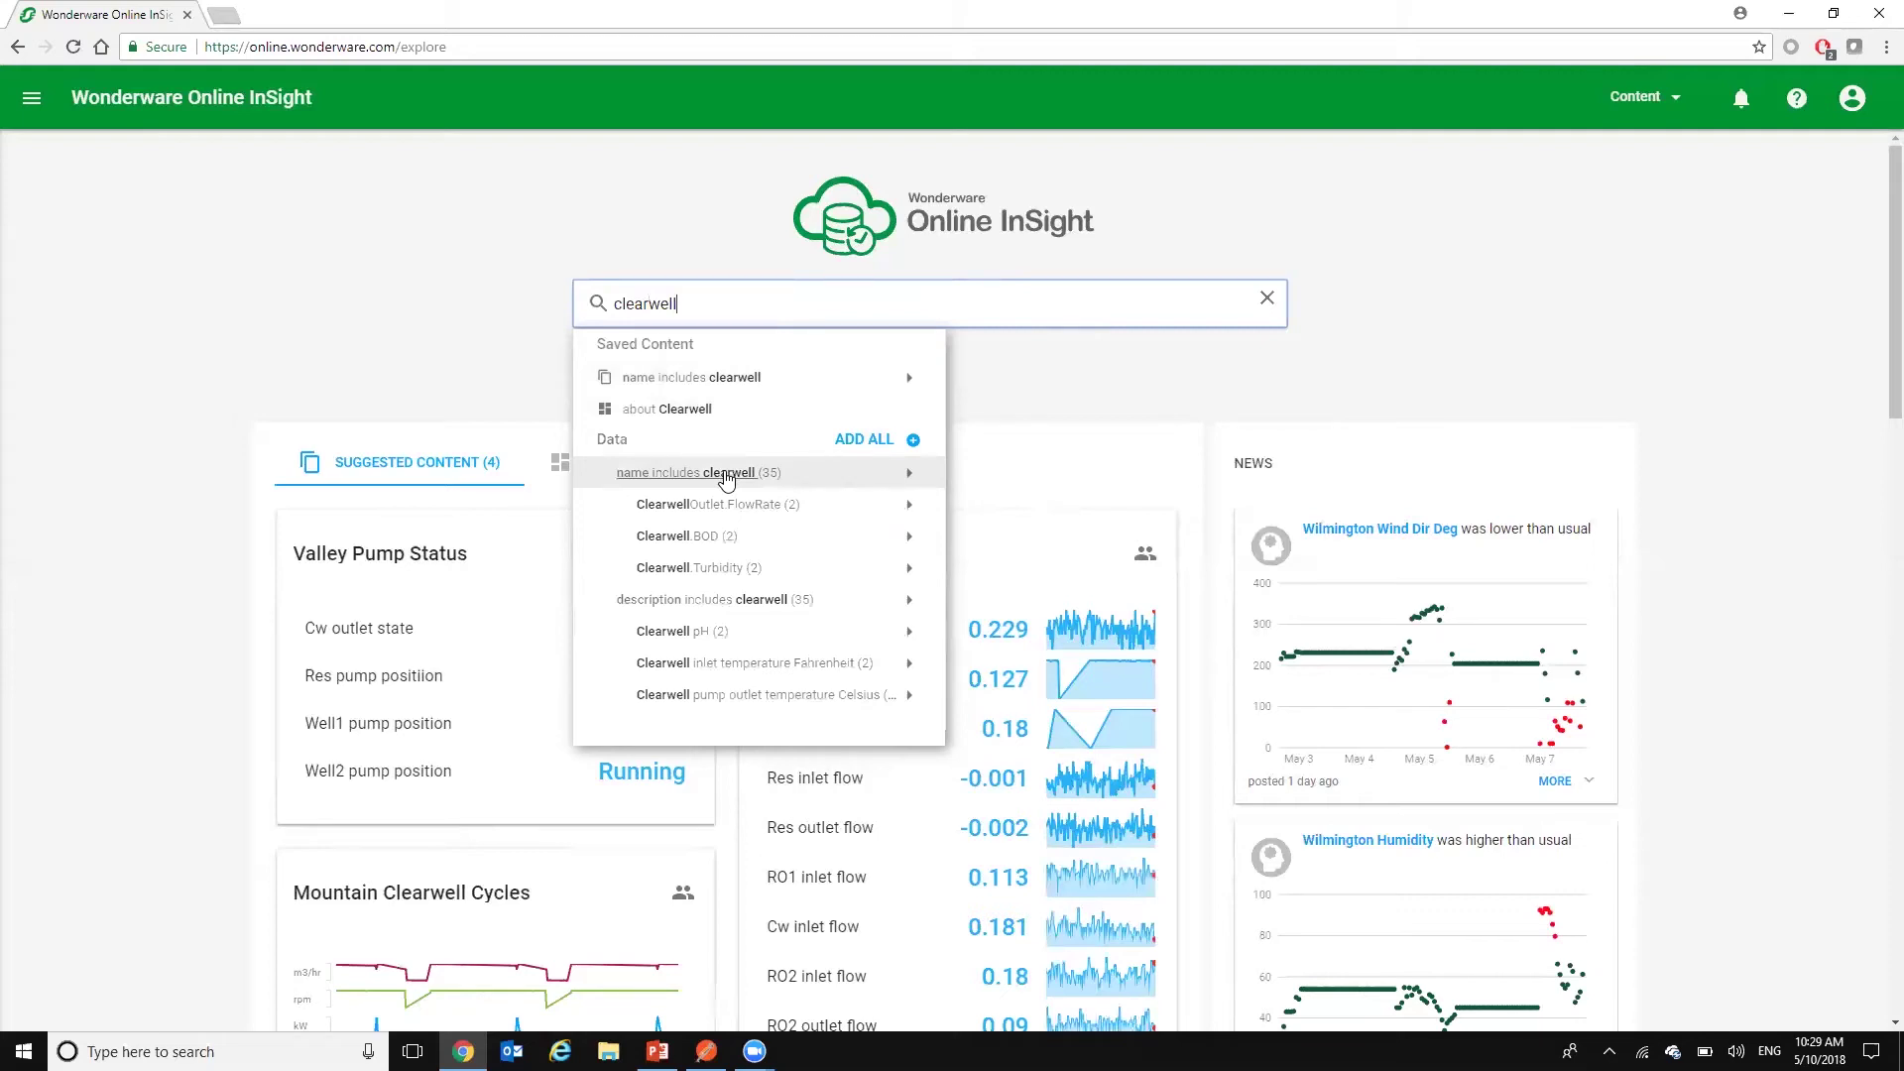
Add the 35 tags whose name includes clearwell as a Mixed data view.
{"action": "left_click", "coordinate": [712, 474]}
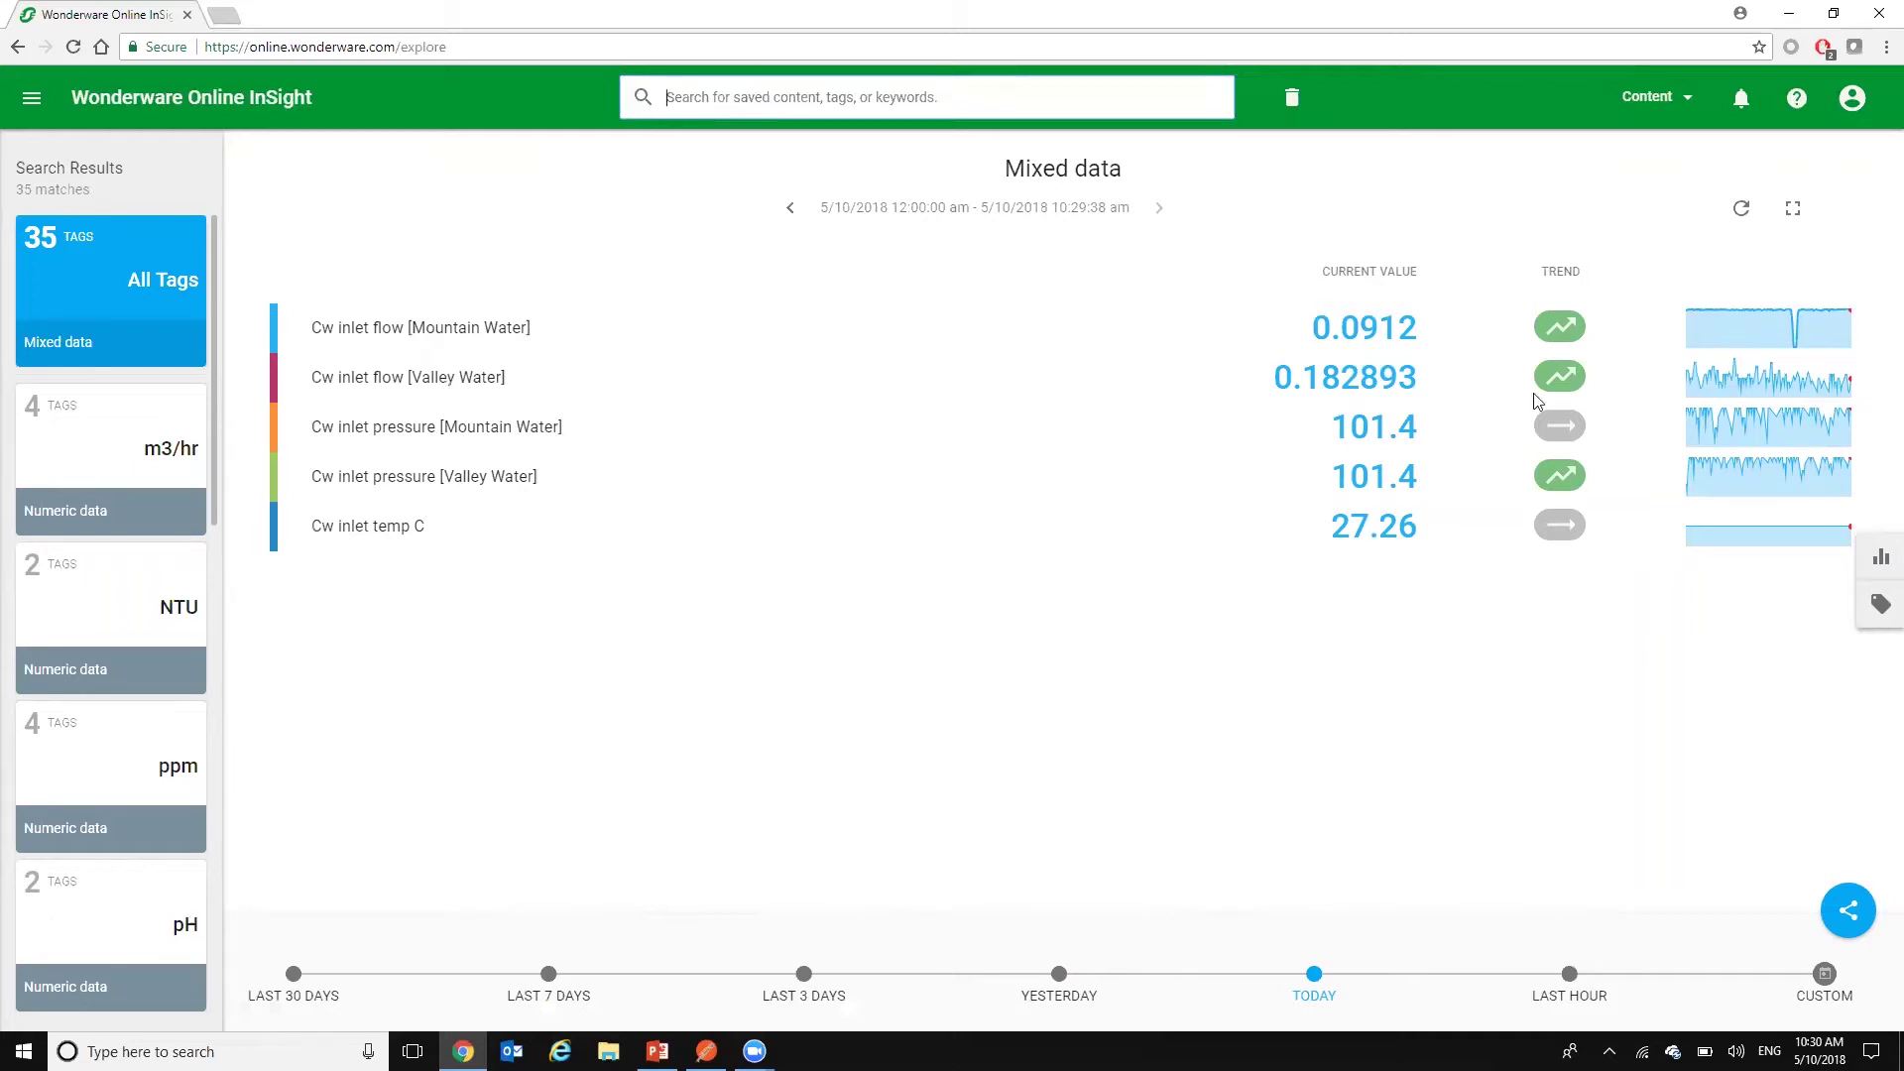
Set the time range to the last 3 days and display the Mixed data as a line chart.
{"action": "left_click", "coordinate": [1881, 561]}
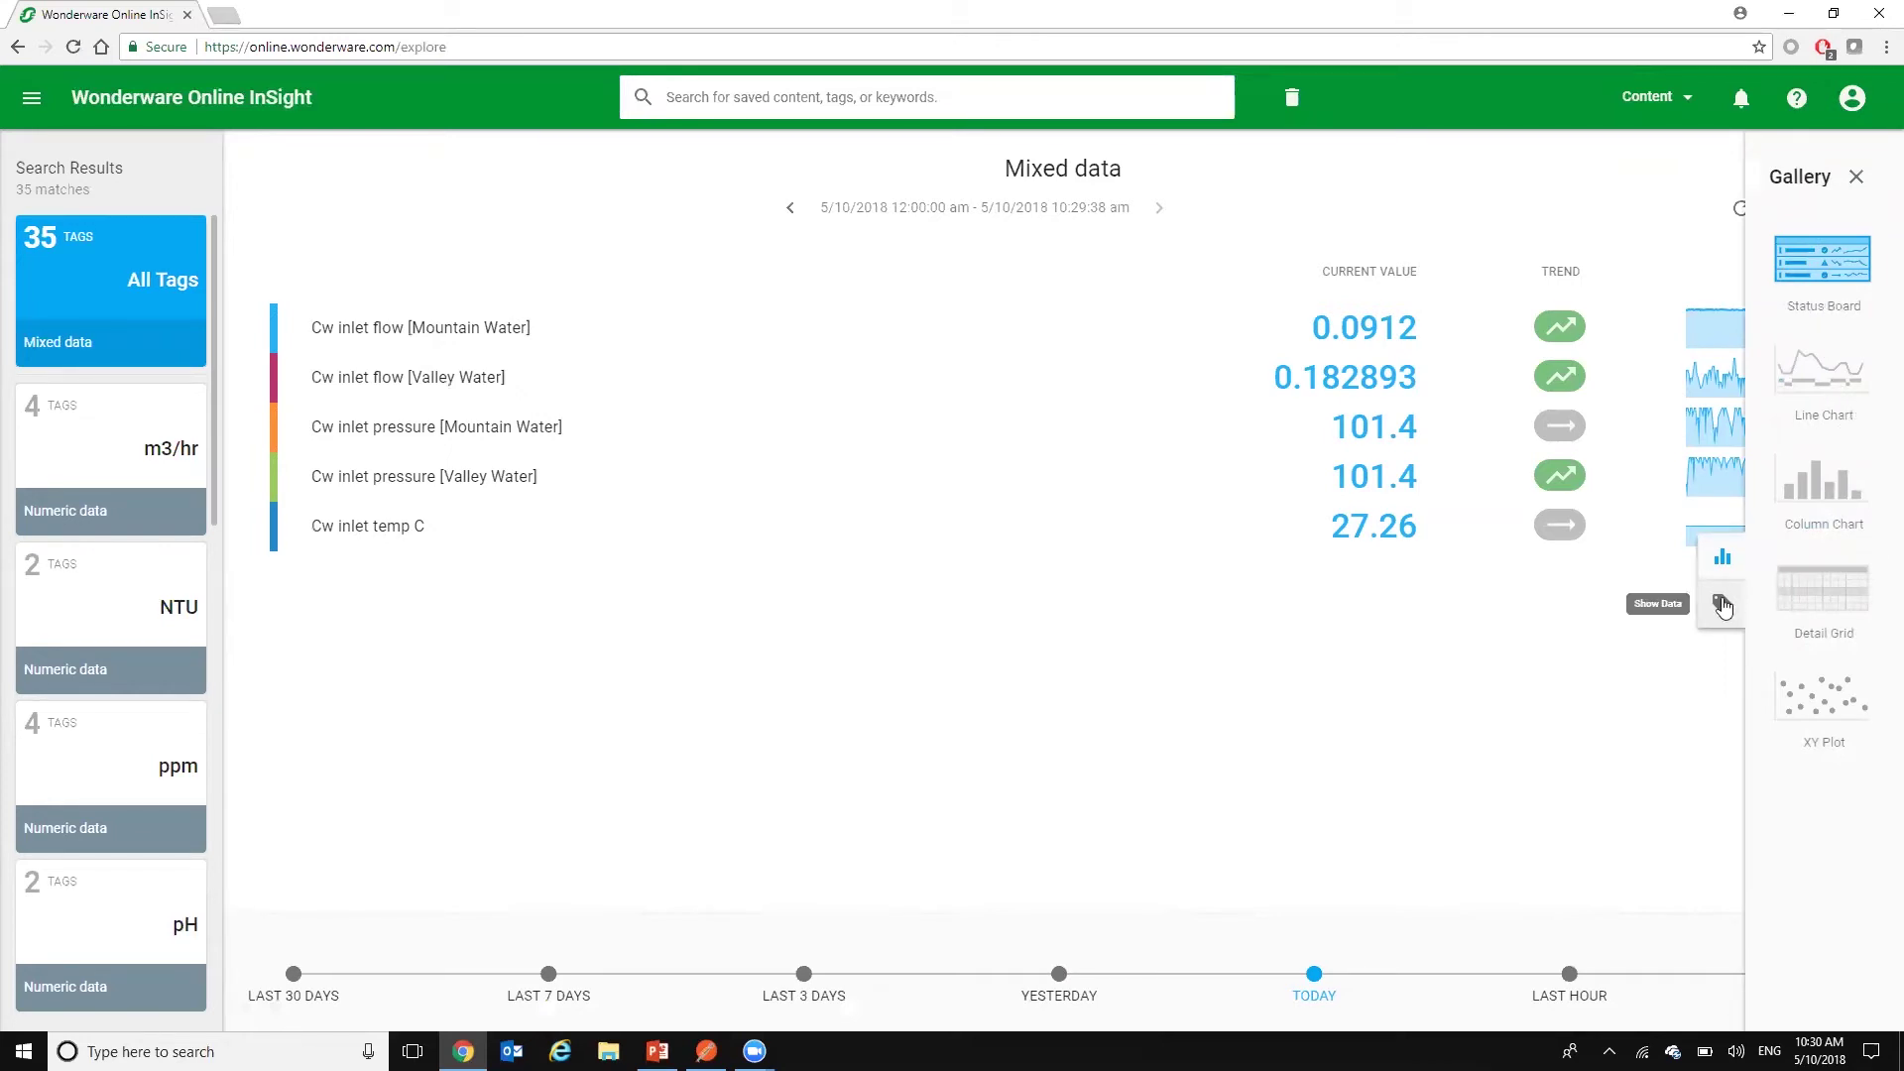
{"action": "left_click", "coordinate": [1721, 604]}
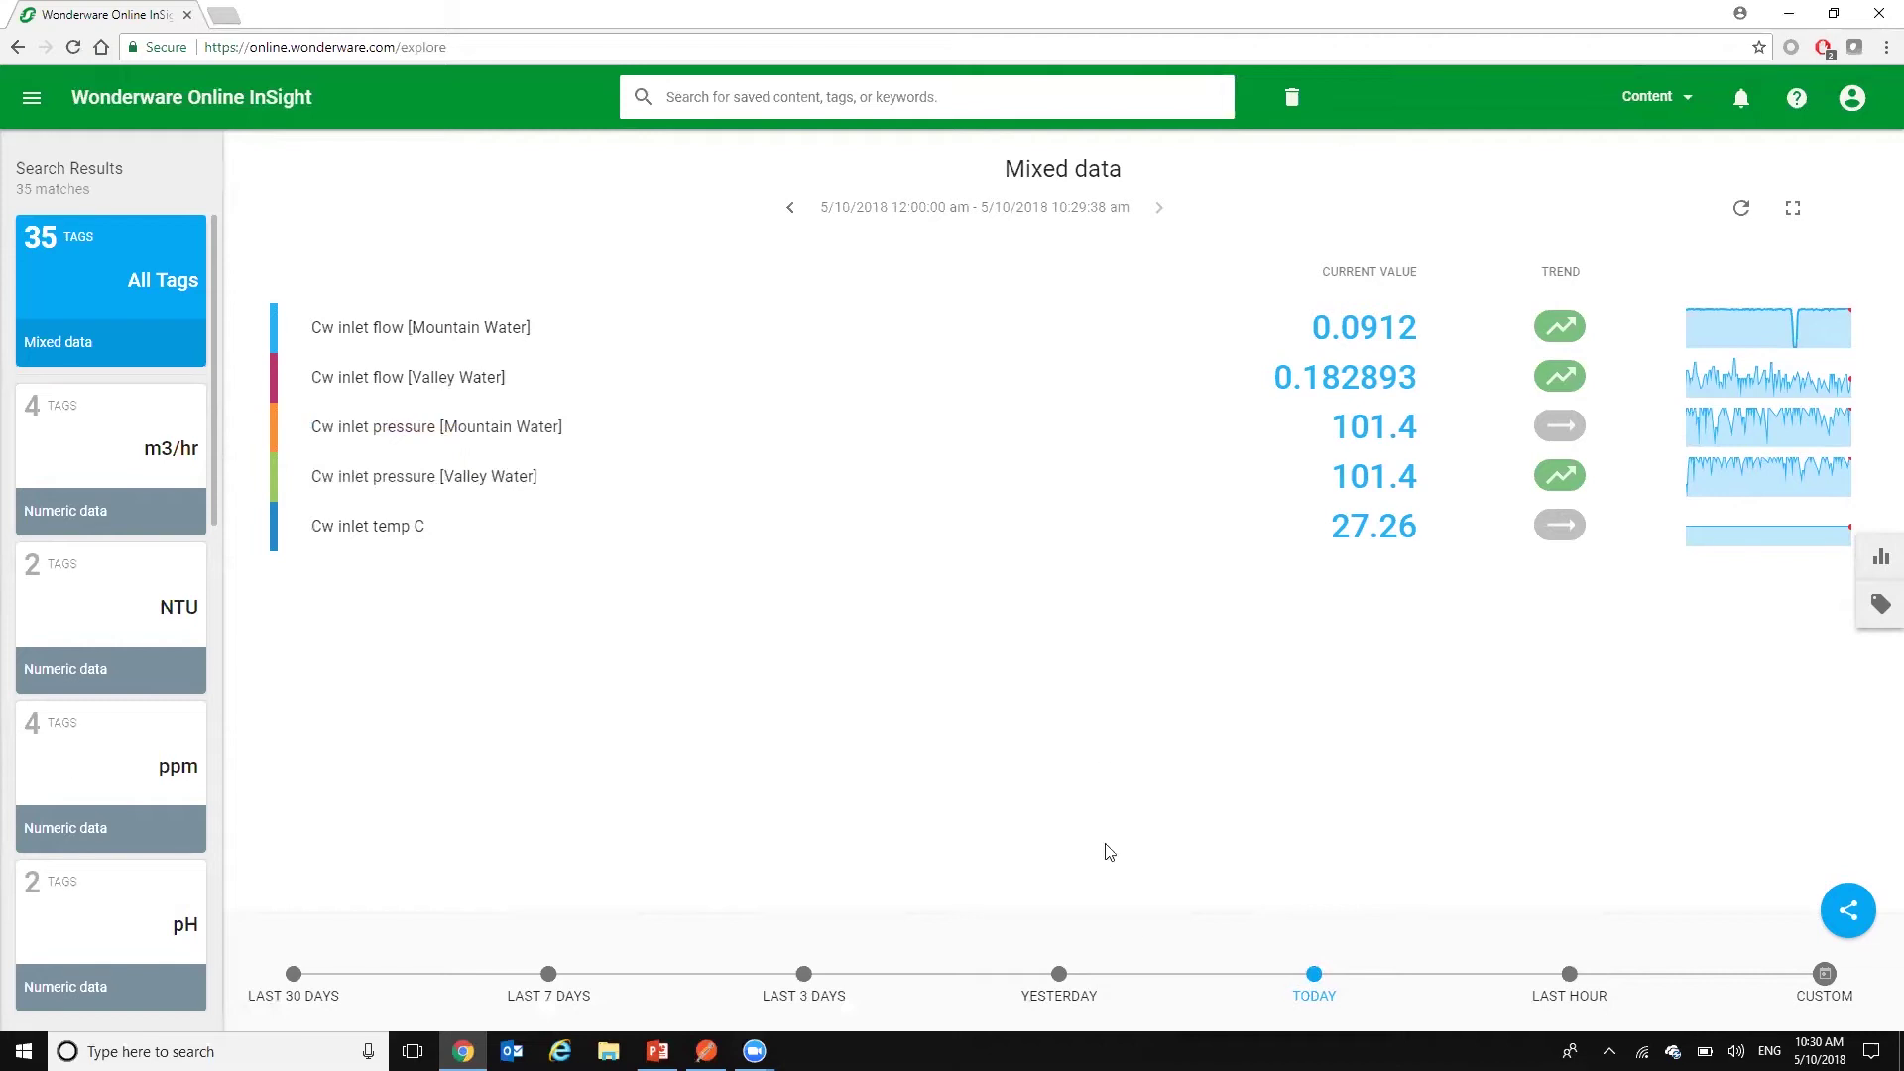
{"action": "left_click", "coordinate": [1059, 975]}
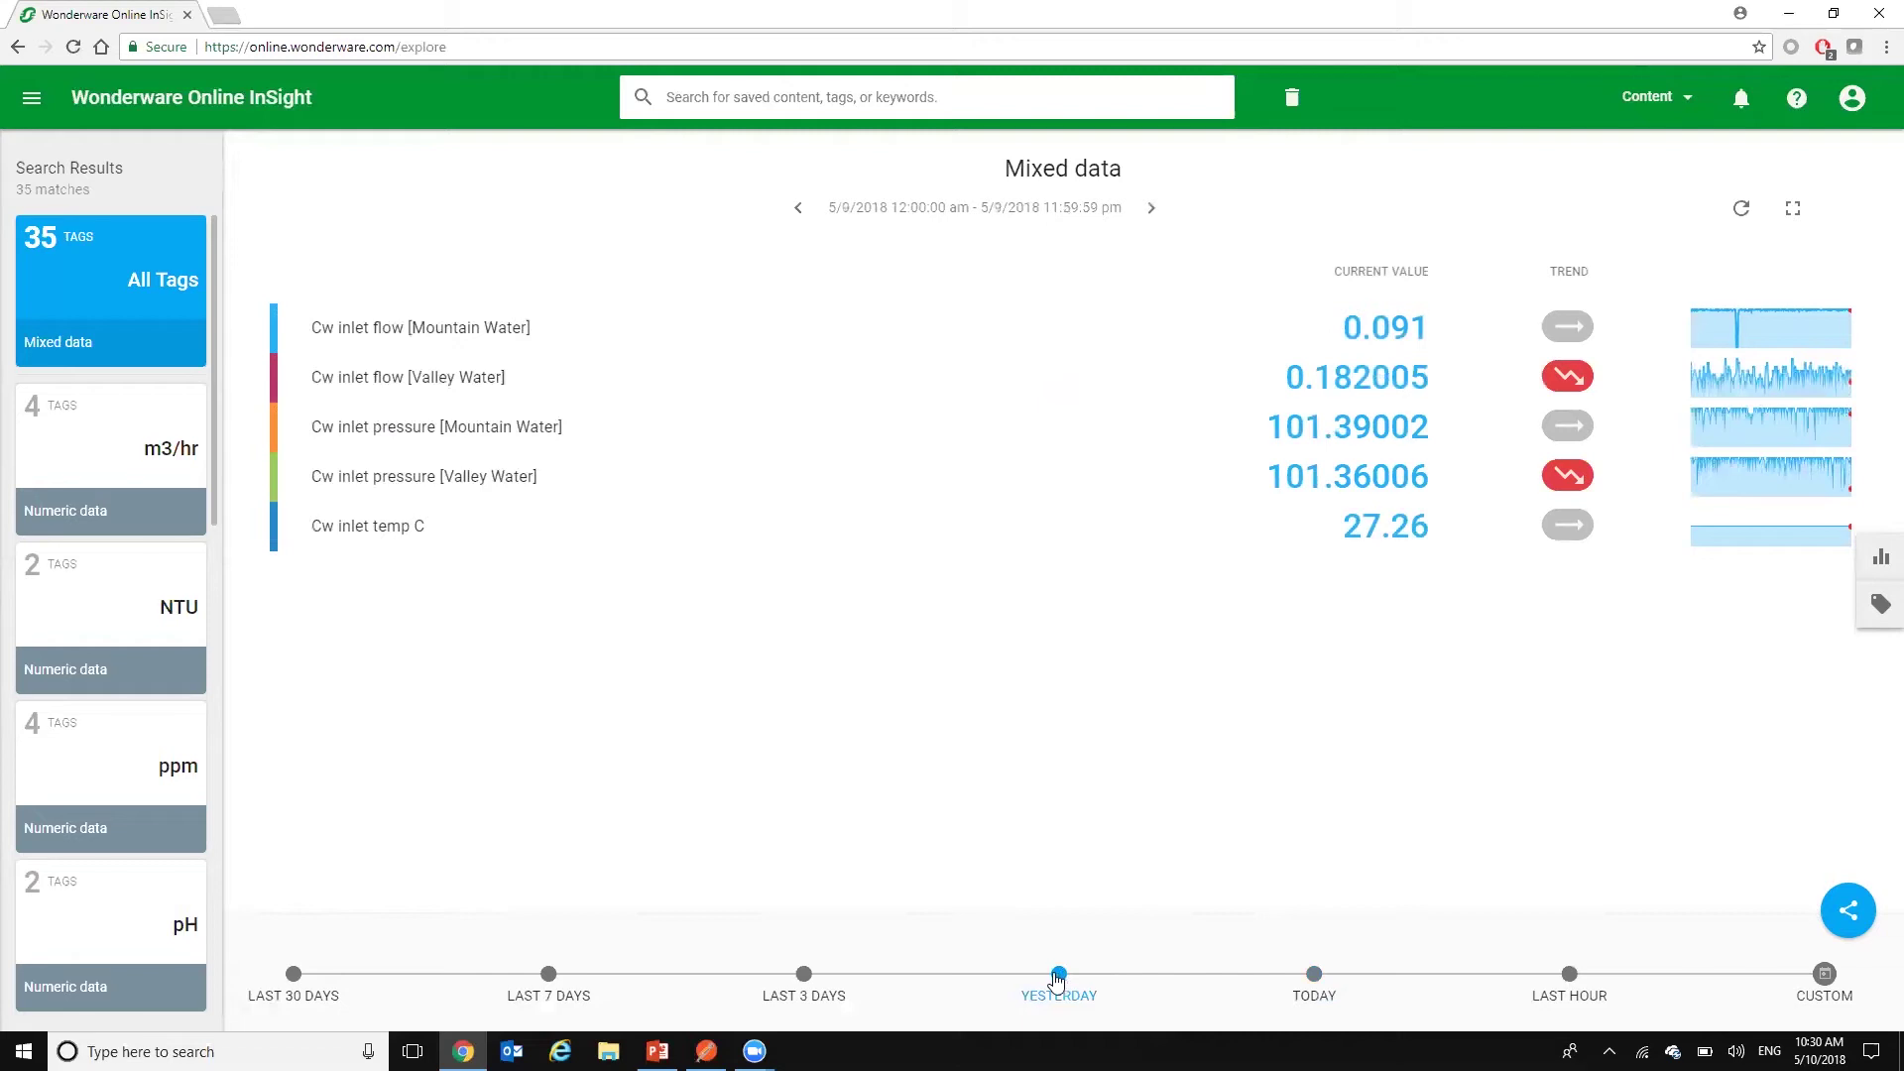
{"action": "left_click", "coordinate": [804, 975]}
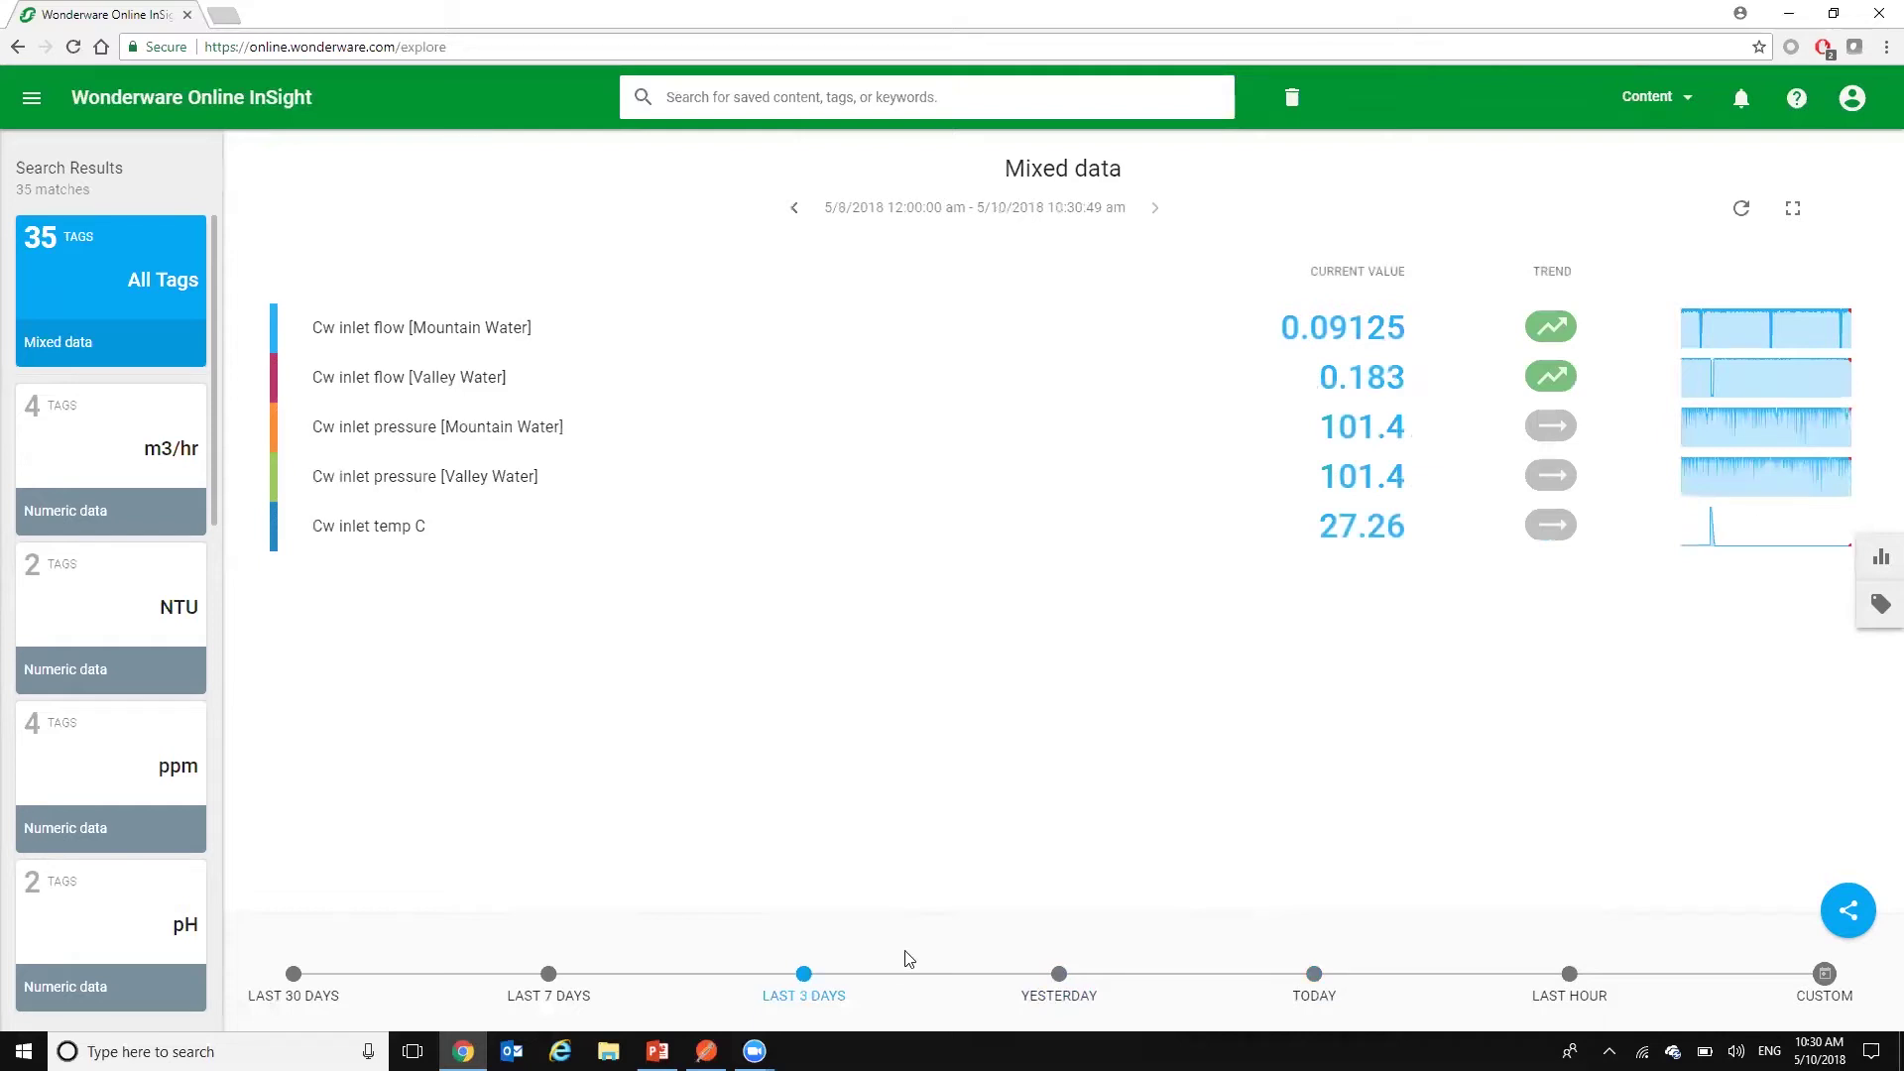
{"action": "left_click", "coordinate": [1879, 559]}
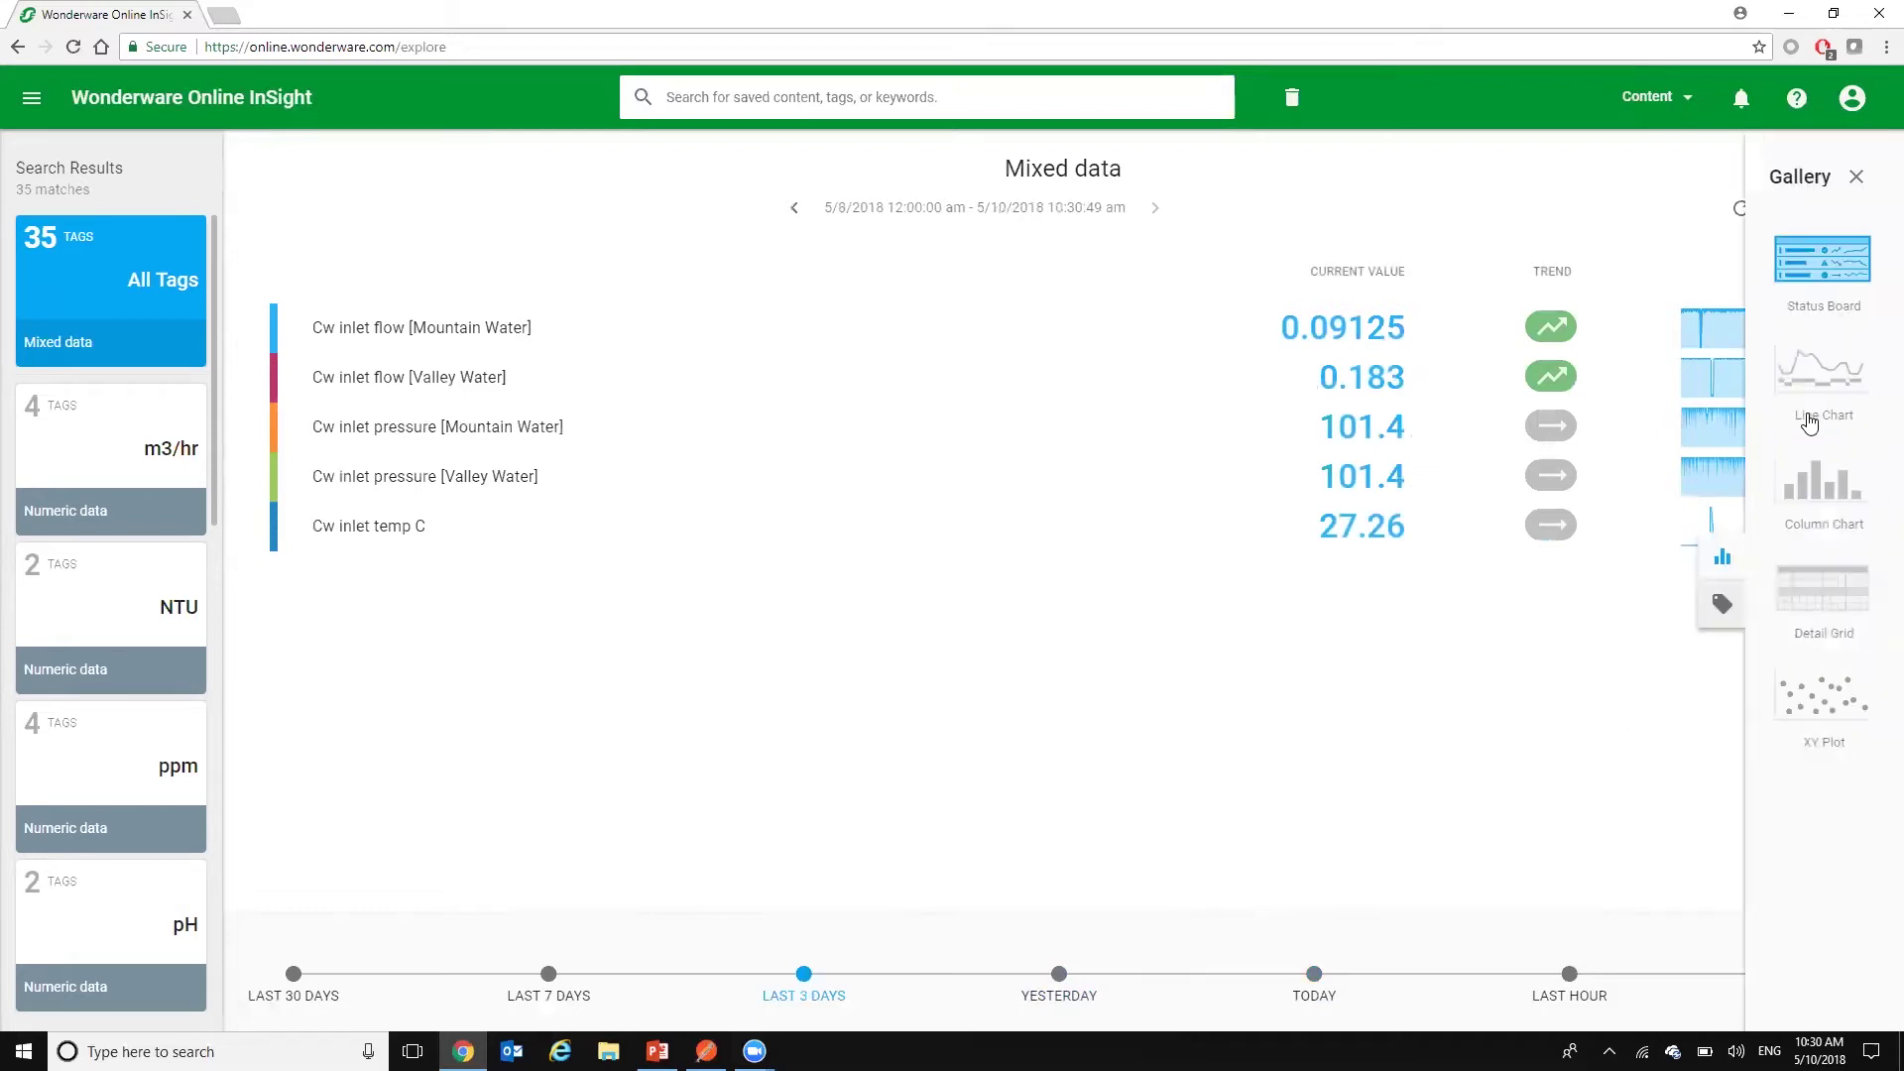
{"action": "left_click", "coordinate": [1807, 401]}
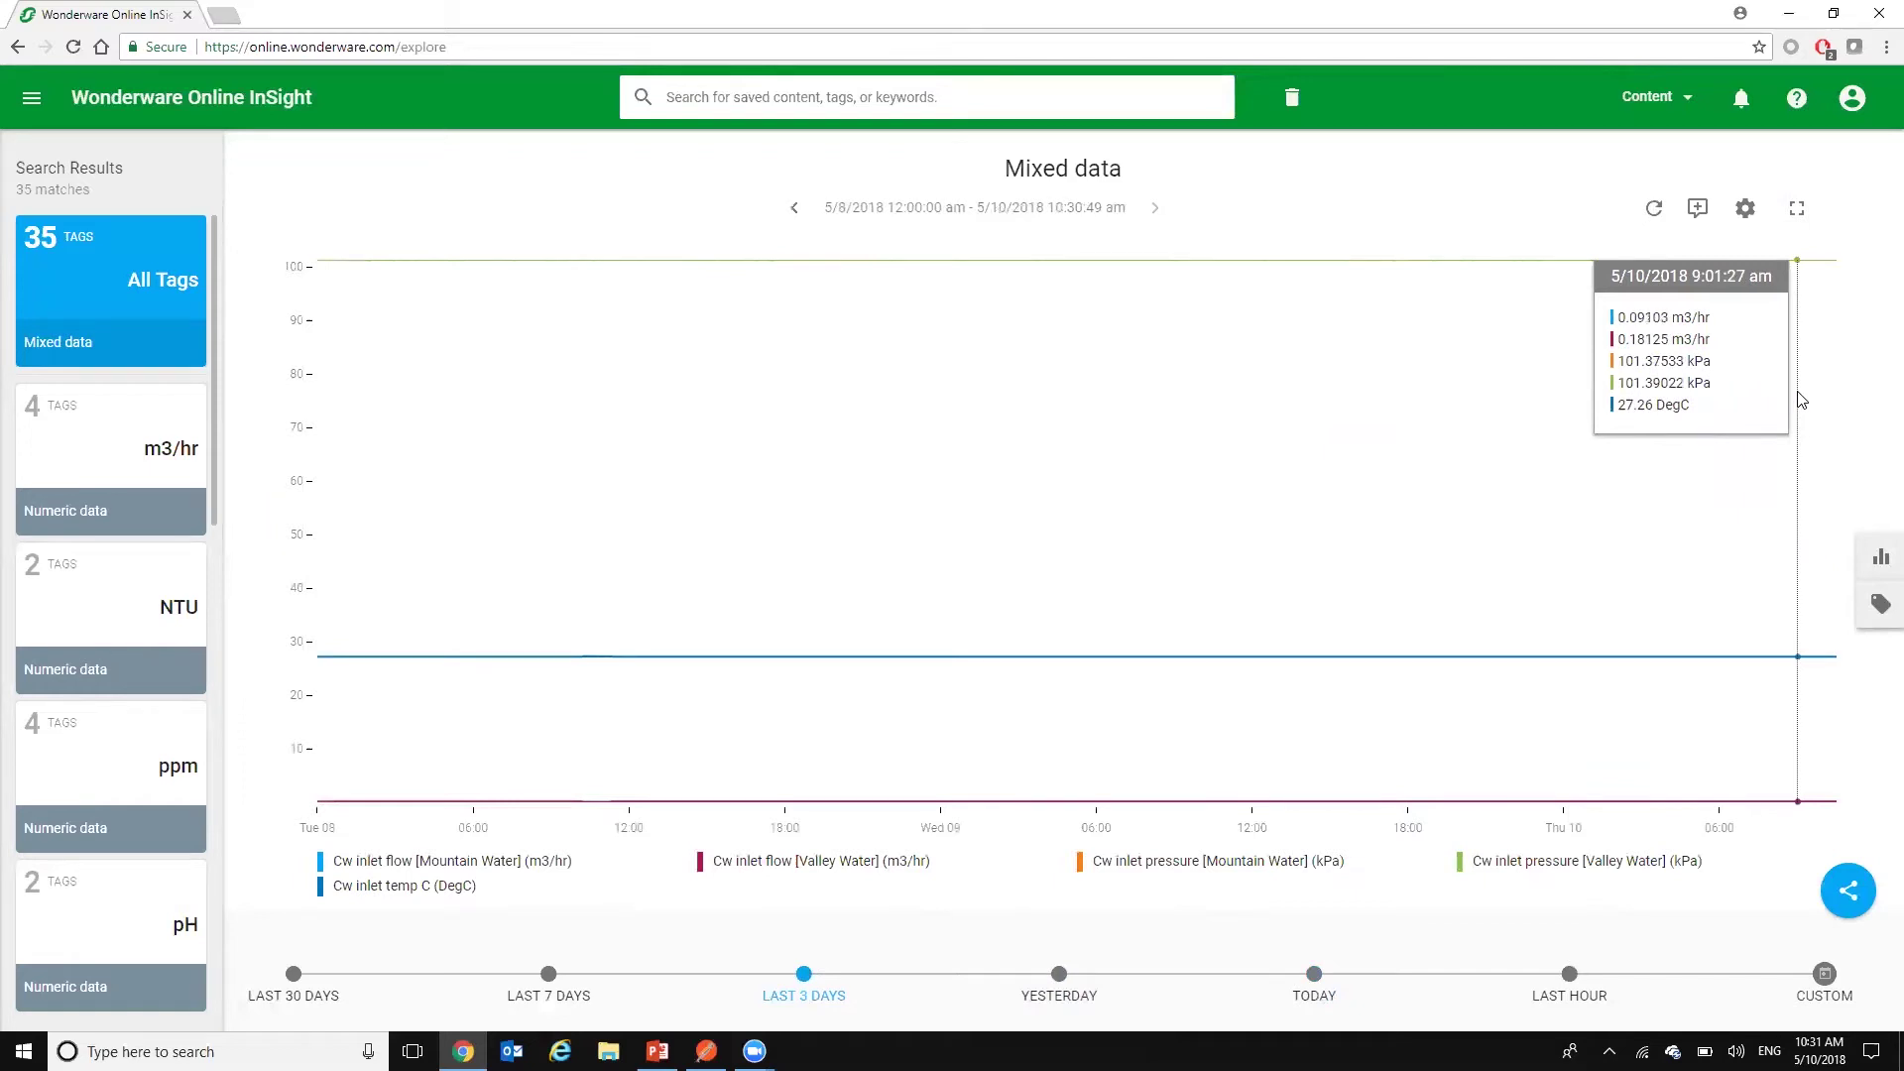
Change the Mixed data chart's axis layout to Stacked Axes.
{"action": "left_click", "coordinate": [290, 525]}
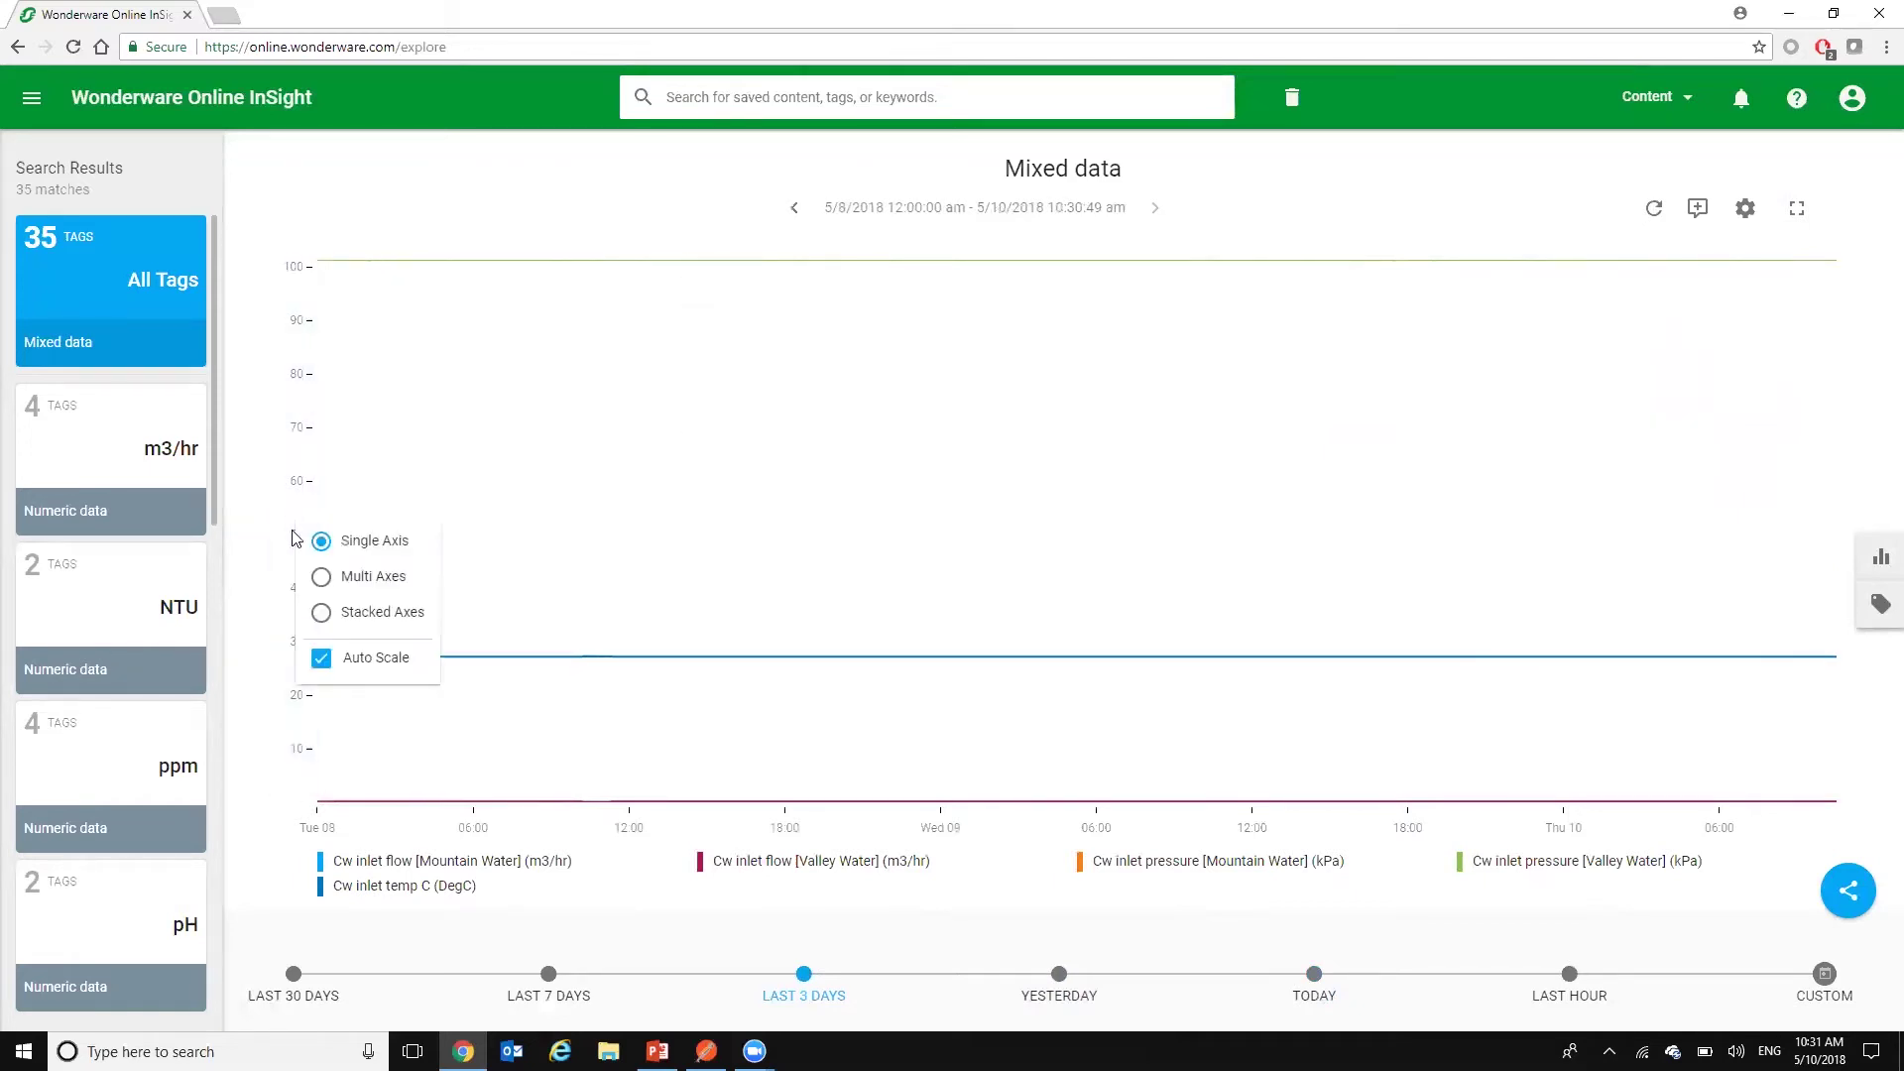
{"action": "left_click", "coordinate": [373, 616]}
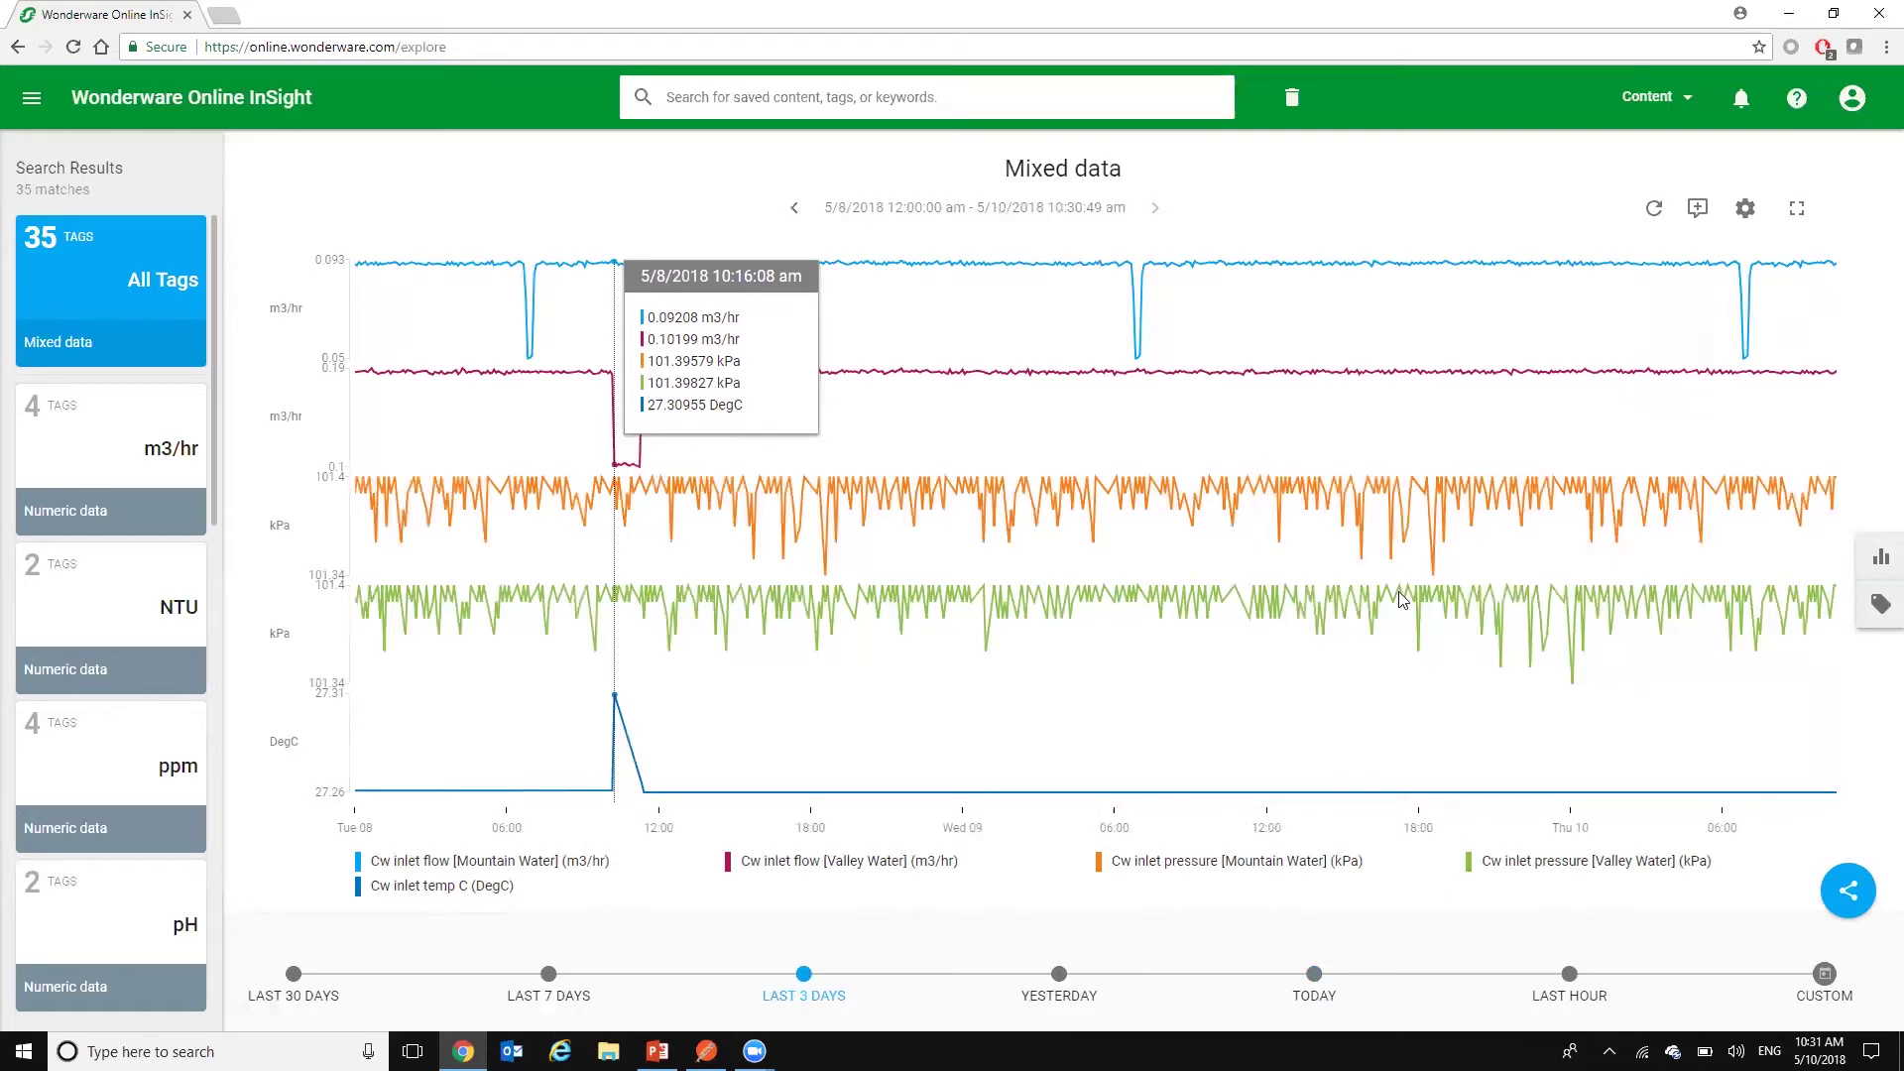
Uncheck both Cw inlet pressure tags and check Cw inlet temp F on the chart.
{"action": "left_click", "coordinate": [1877, 605]}
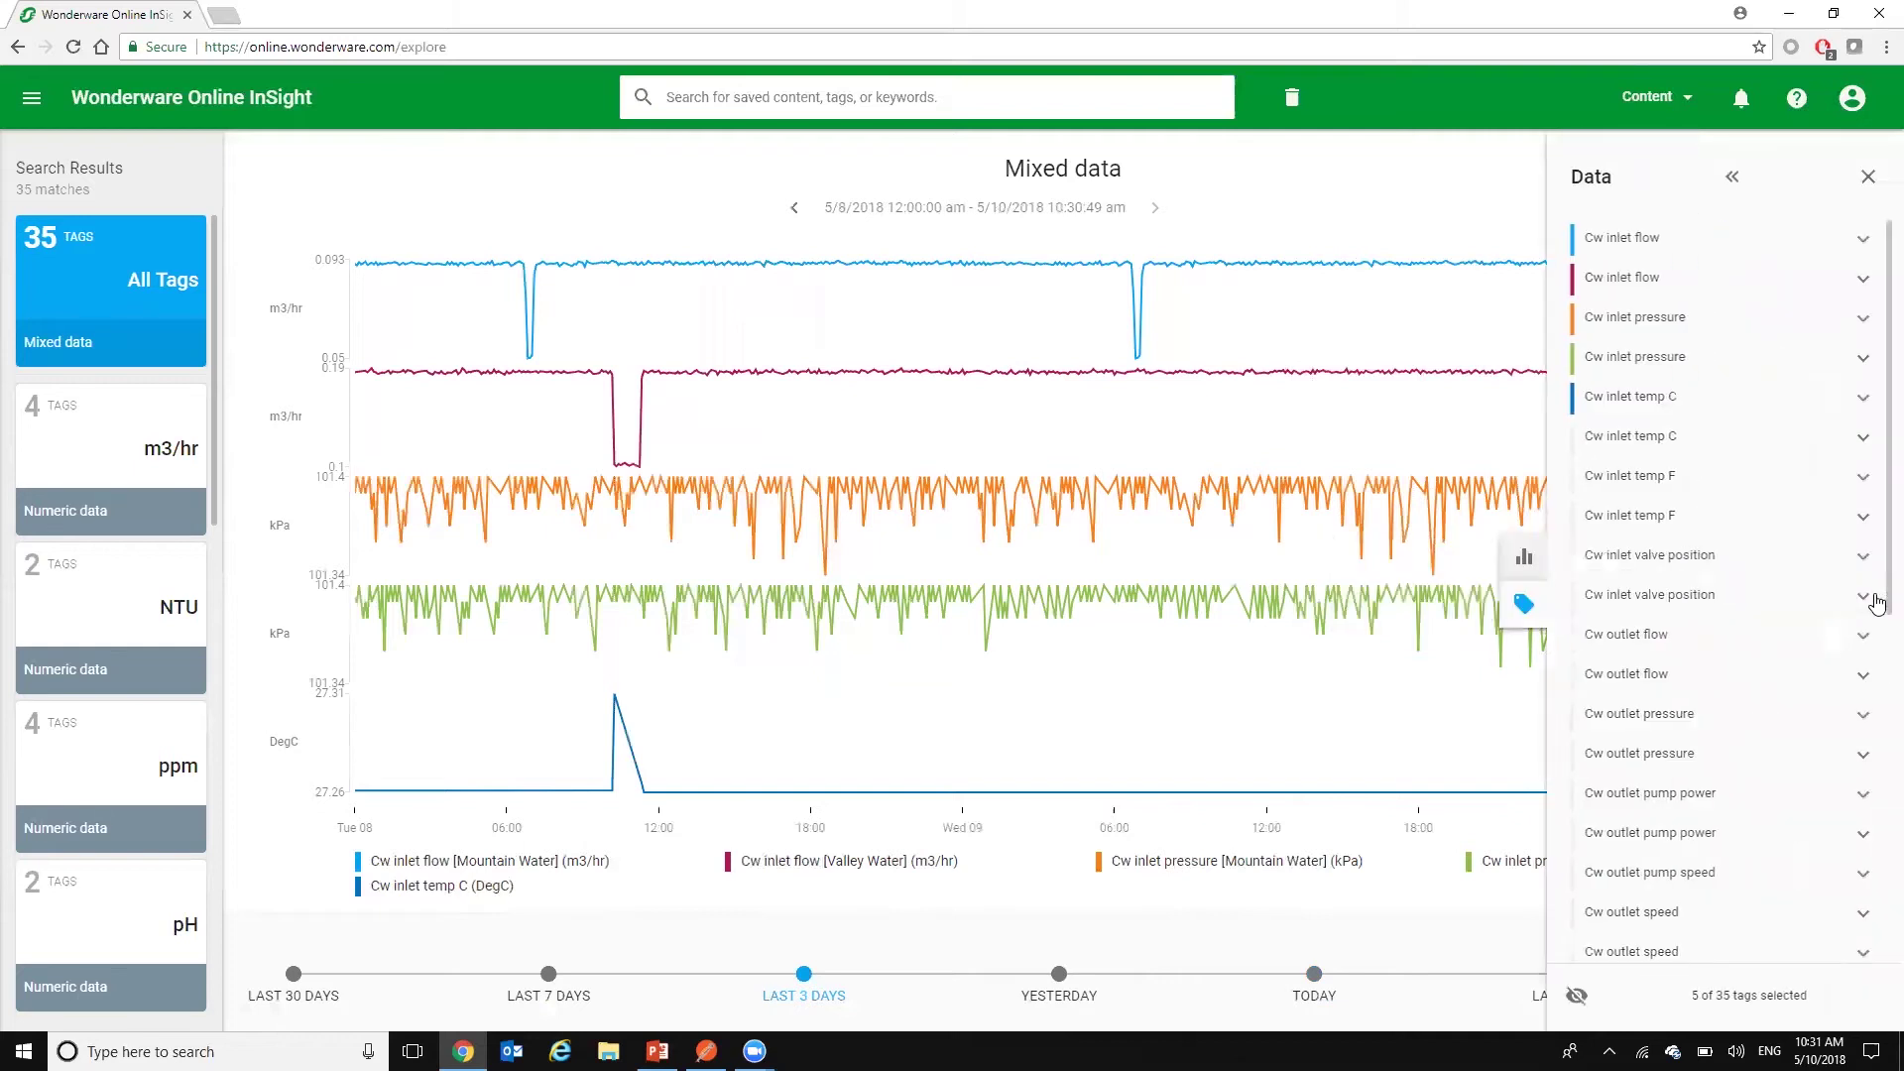
{"action": "left_click", "coordinate": [1654, 317]}
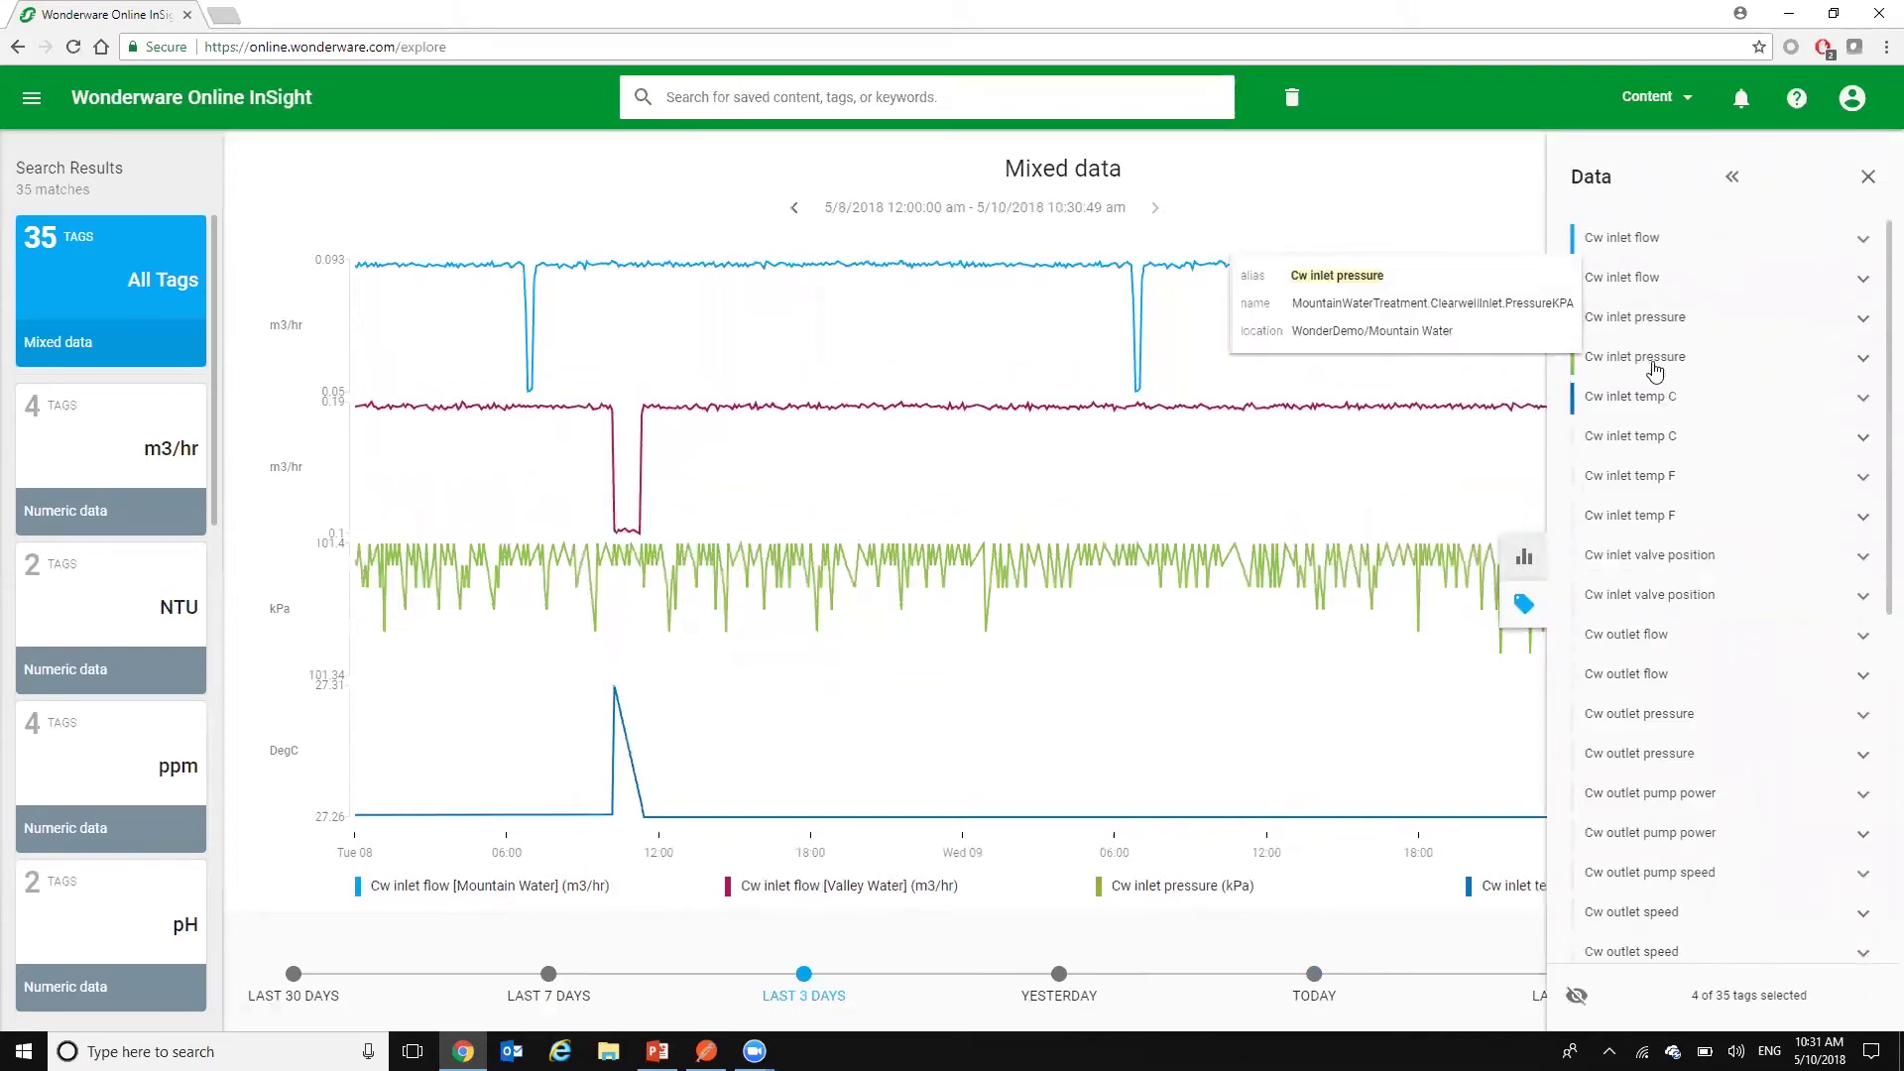
{"action": "left_click", "coordinate": [1652, 359]}
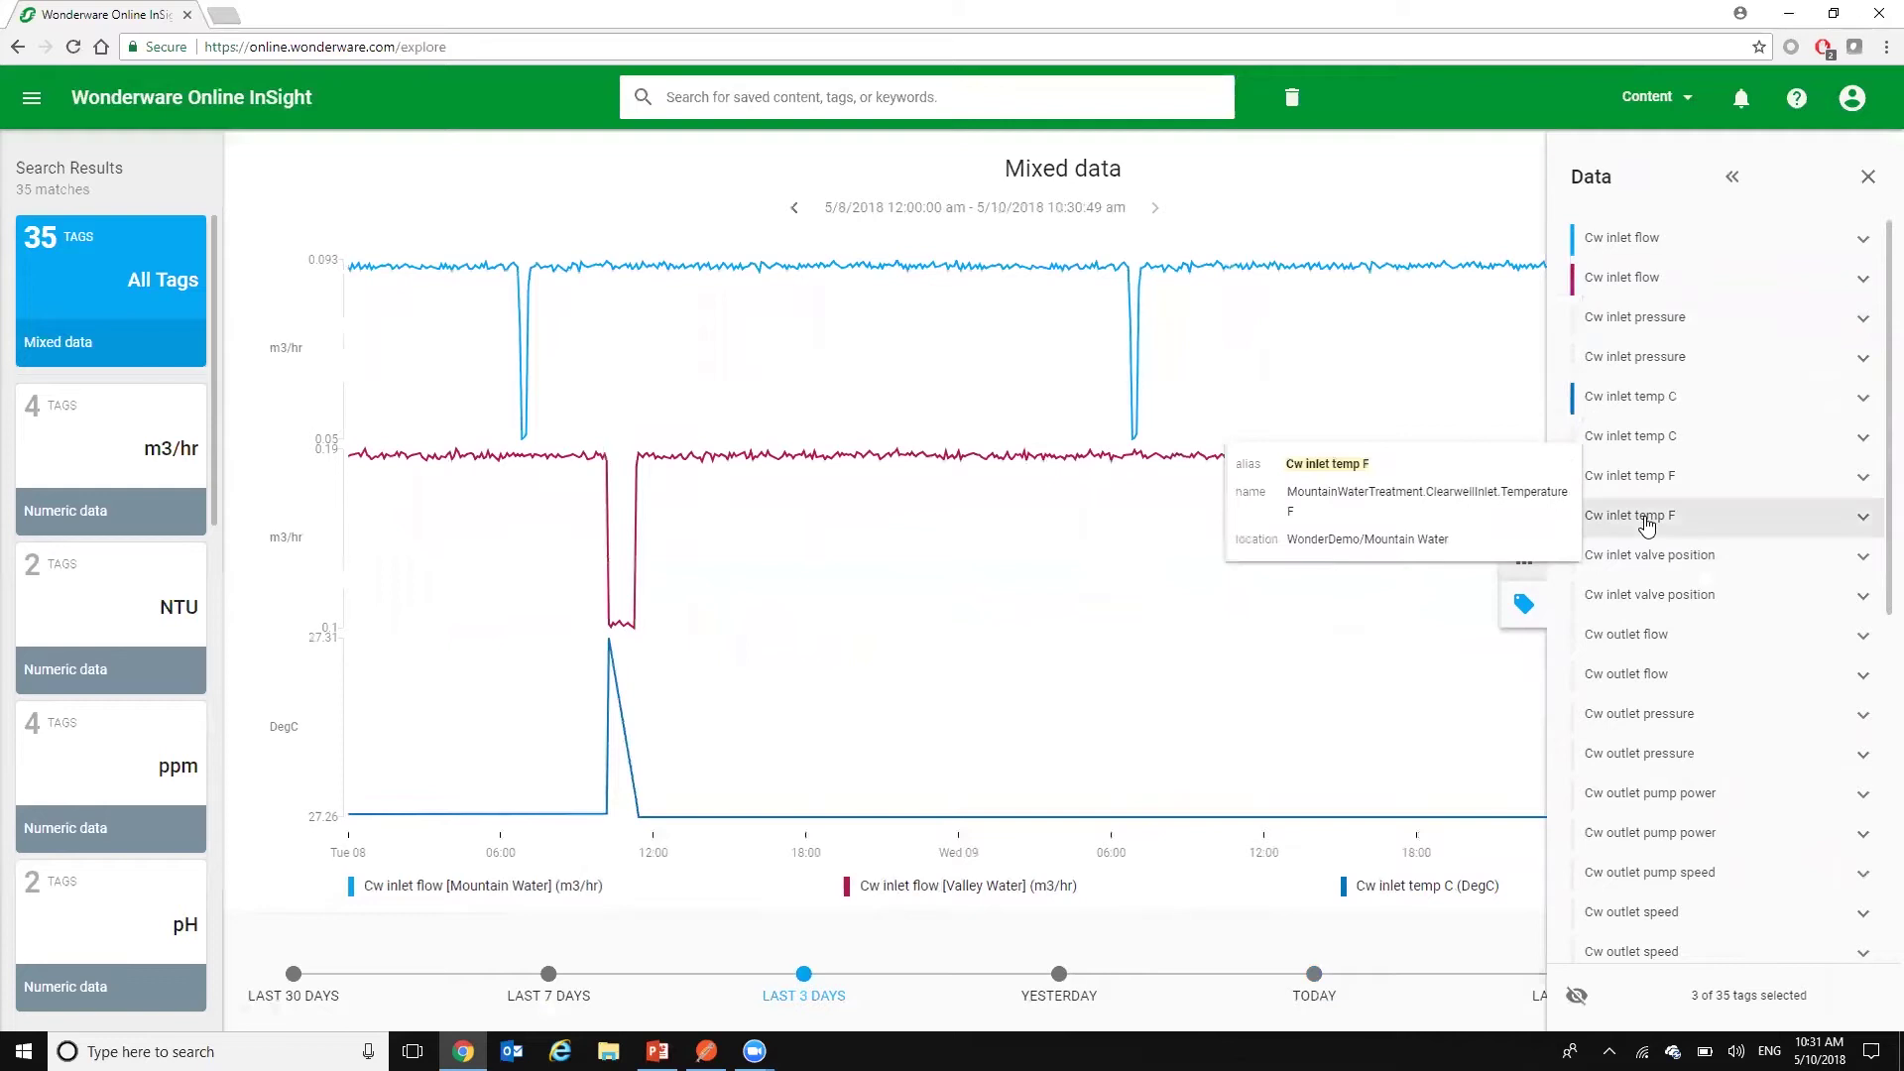
{"action": "left_click", "coordinate": [1648, 516]}
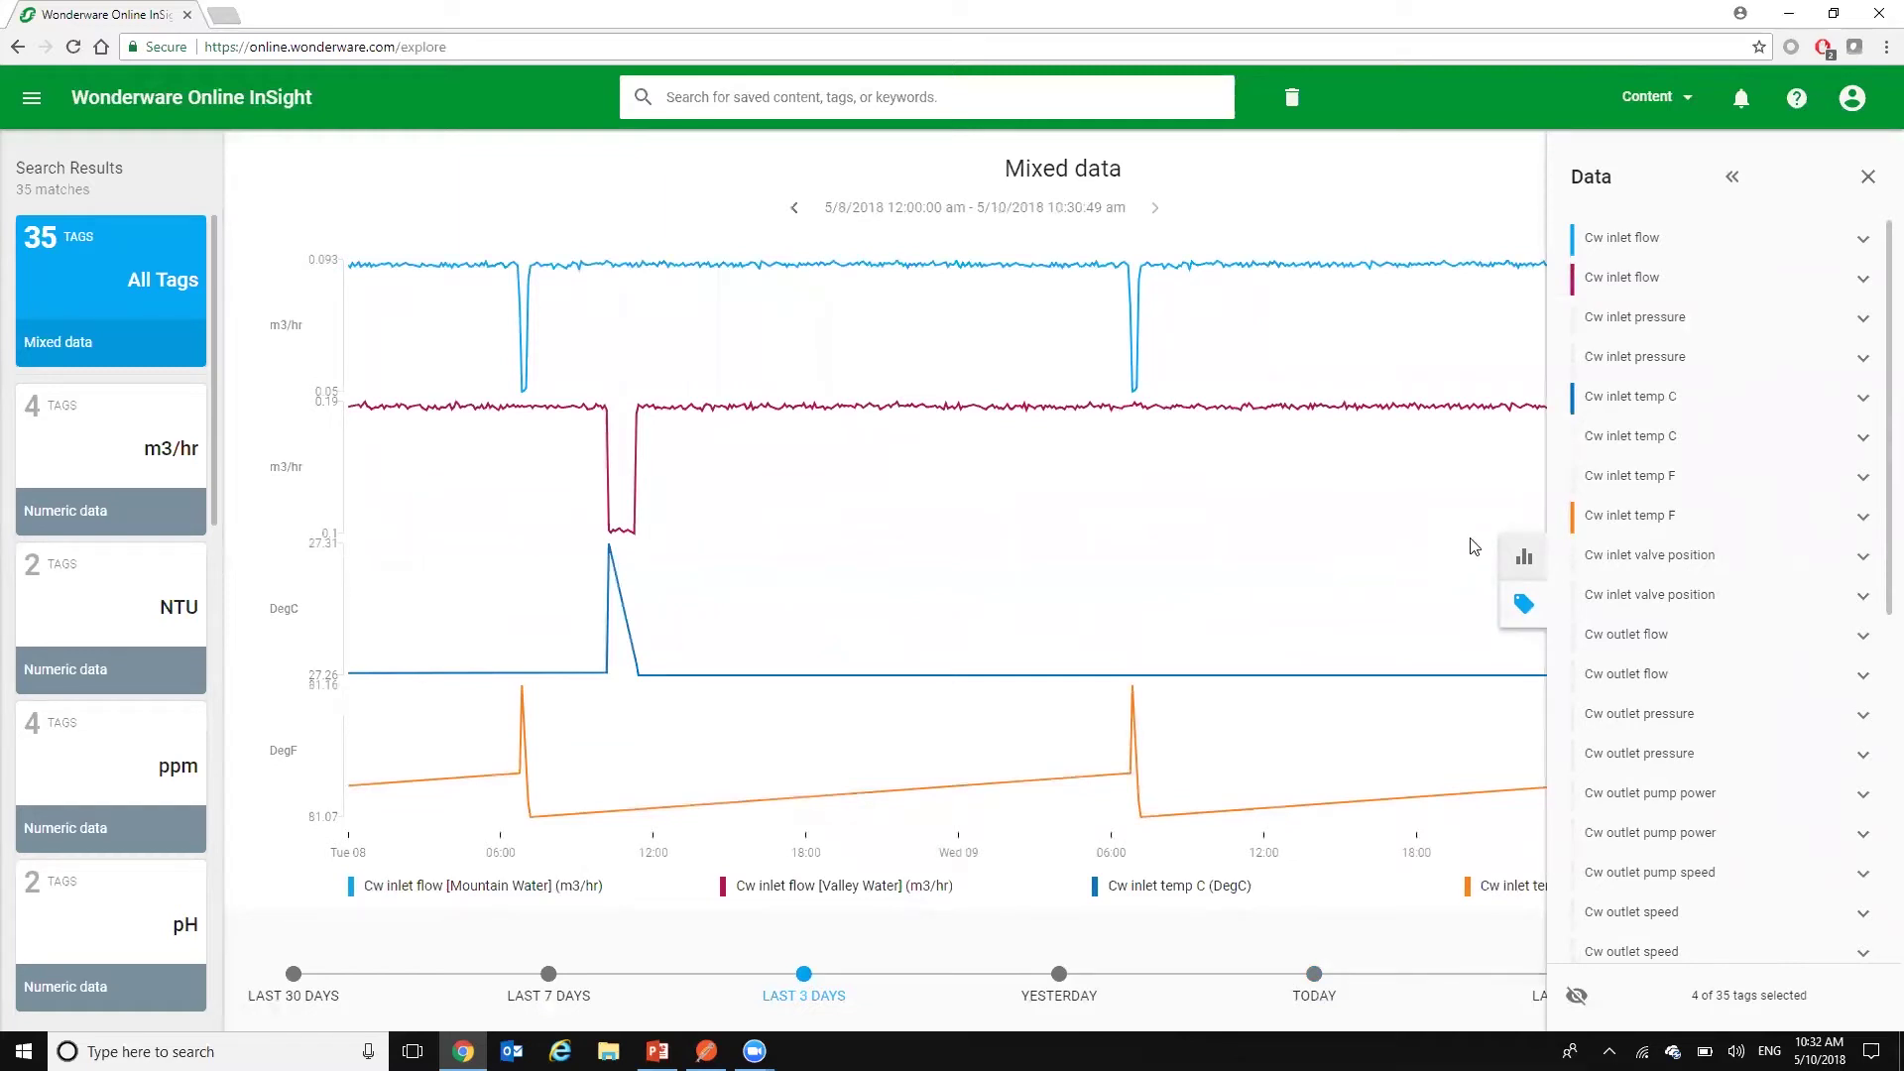
Switch the chart to a column chart of hourly averages for the four Cw inlet tags.
{"action": "left_click", "coordinate": [1522, 556]}
{"action": "left_click", "coordinate": [1839, 473]}
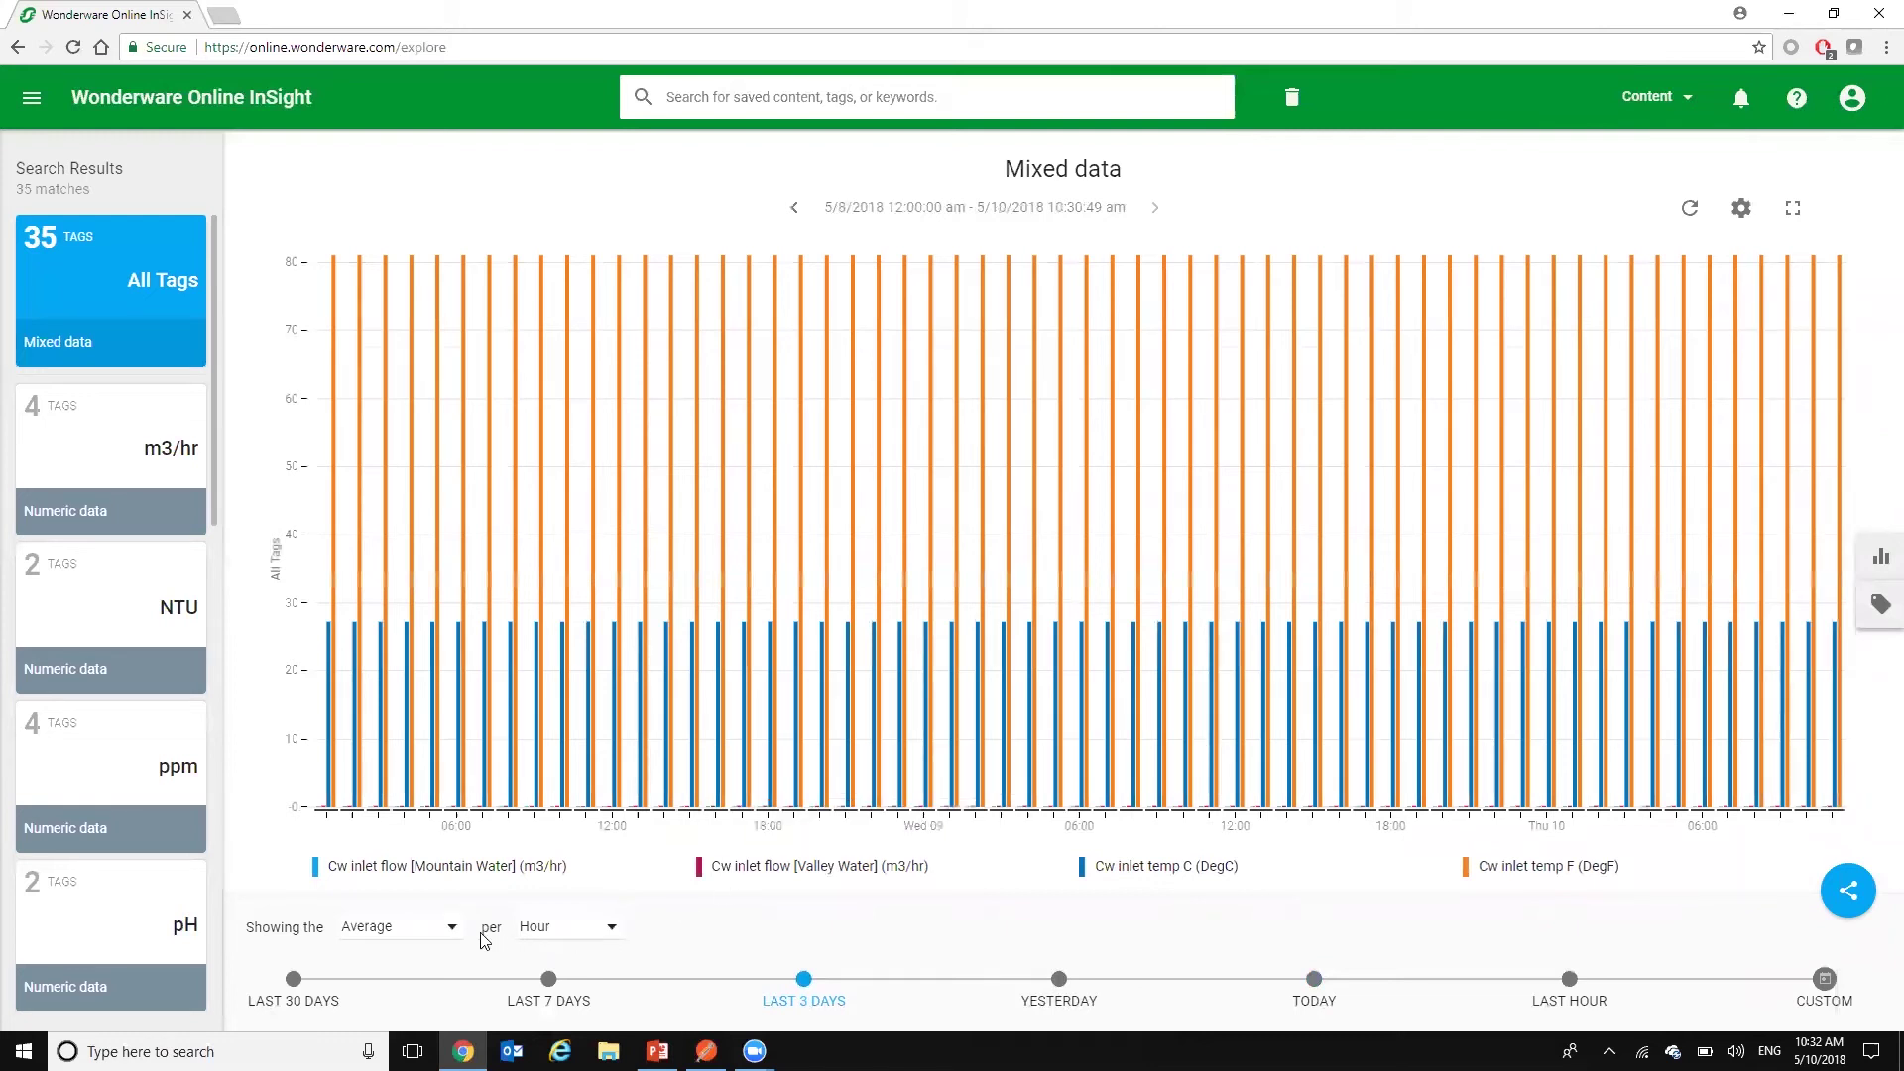
{"action": "left_click", "coordinate": [445, 932]}
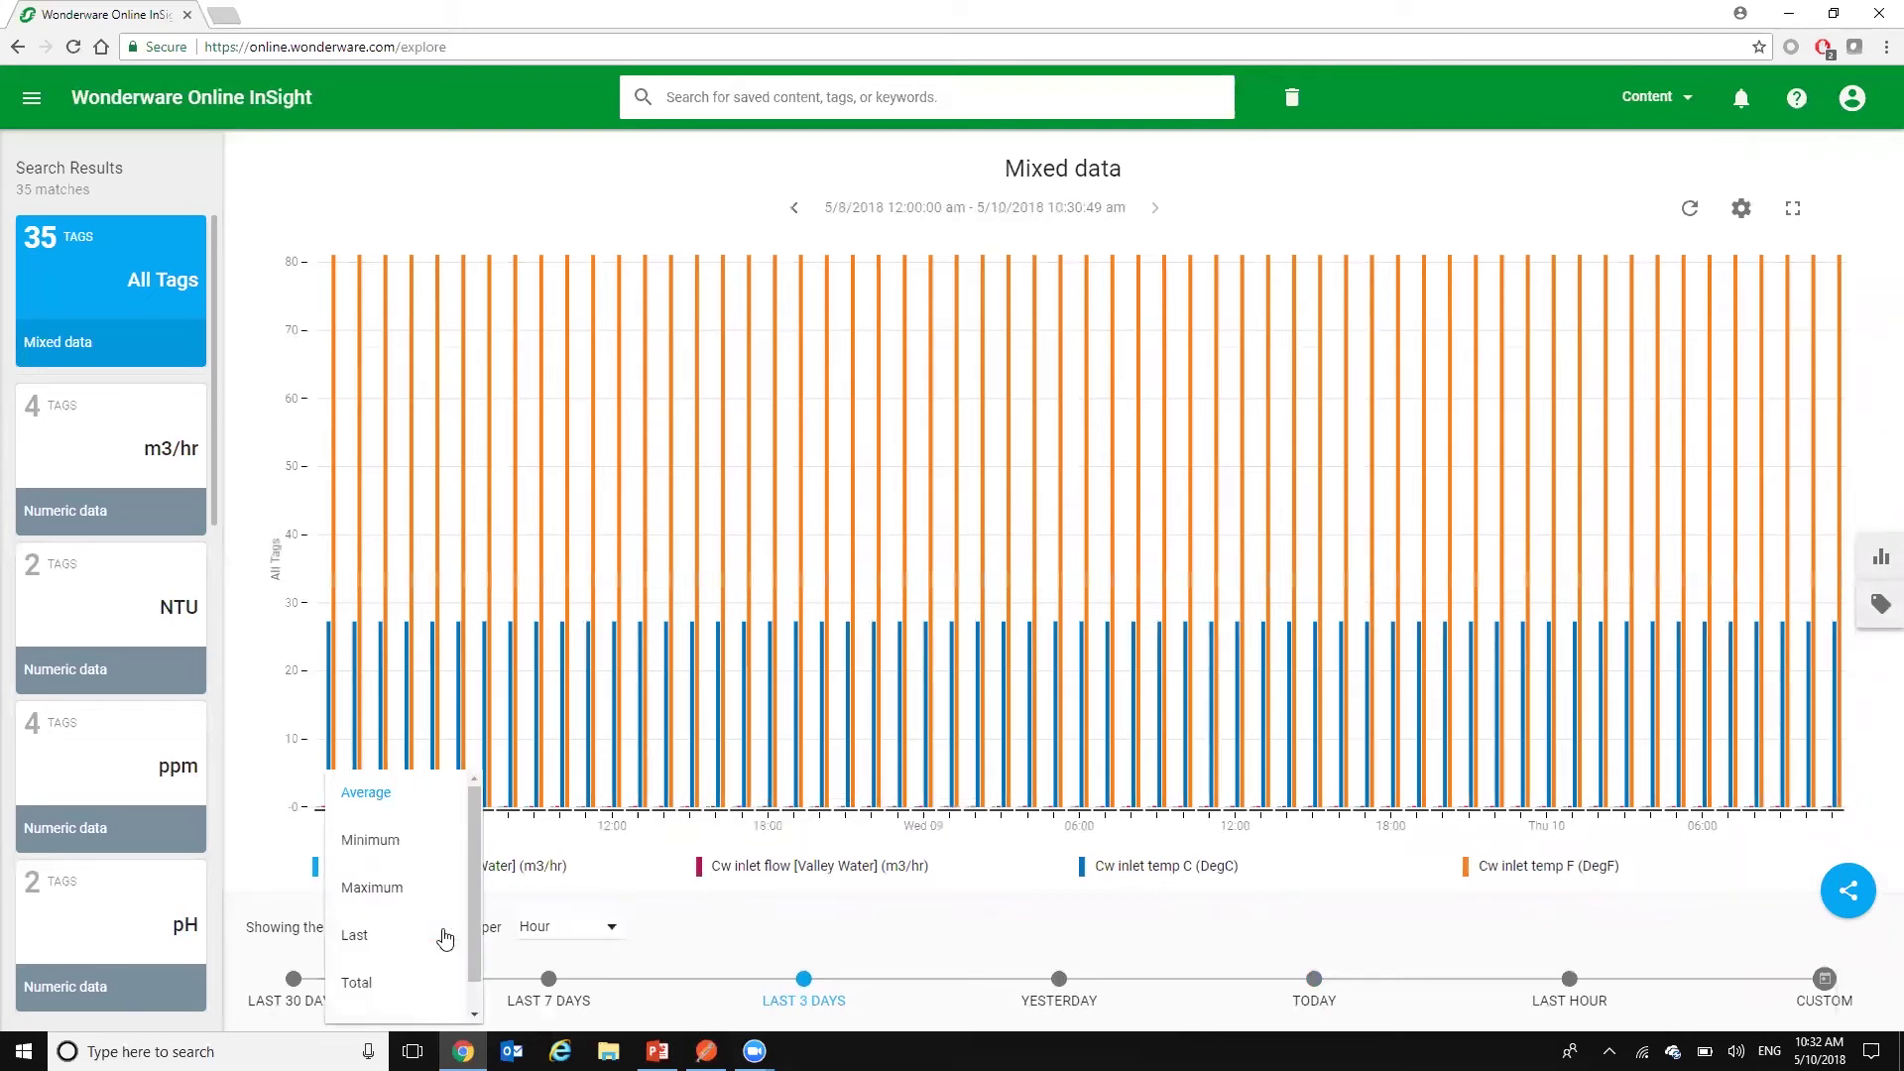
{"action": "left_click", "coordinate": [1881, 562]}
{"action": "left_click", "coordinate": [1881, 562]}
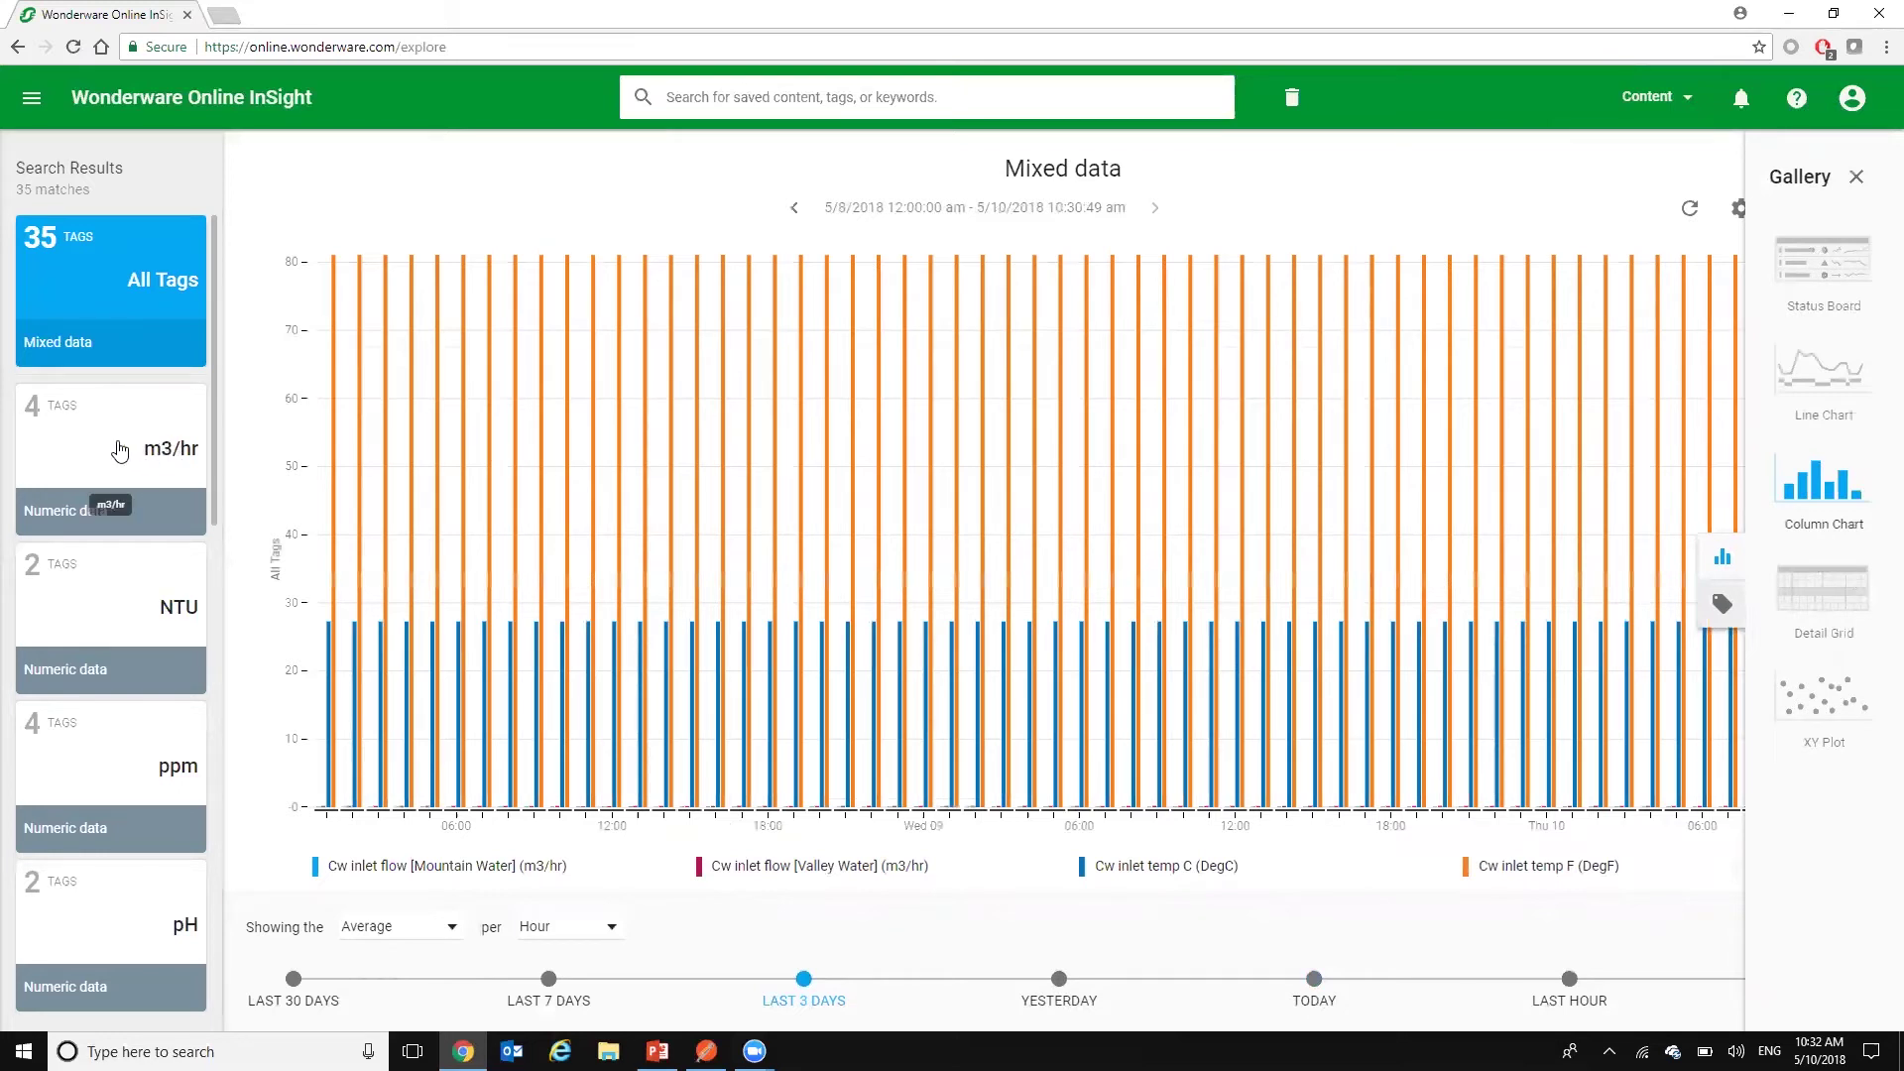
On the m3/hr numeric chart, enable both Cw outlet flow tags.
{"action": "left_click", "coordinate": [119, 452]}
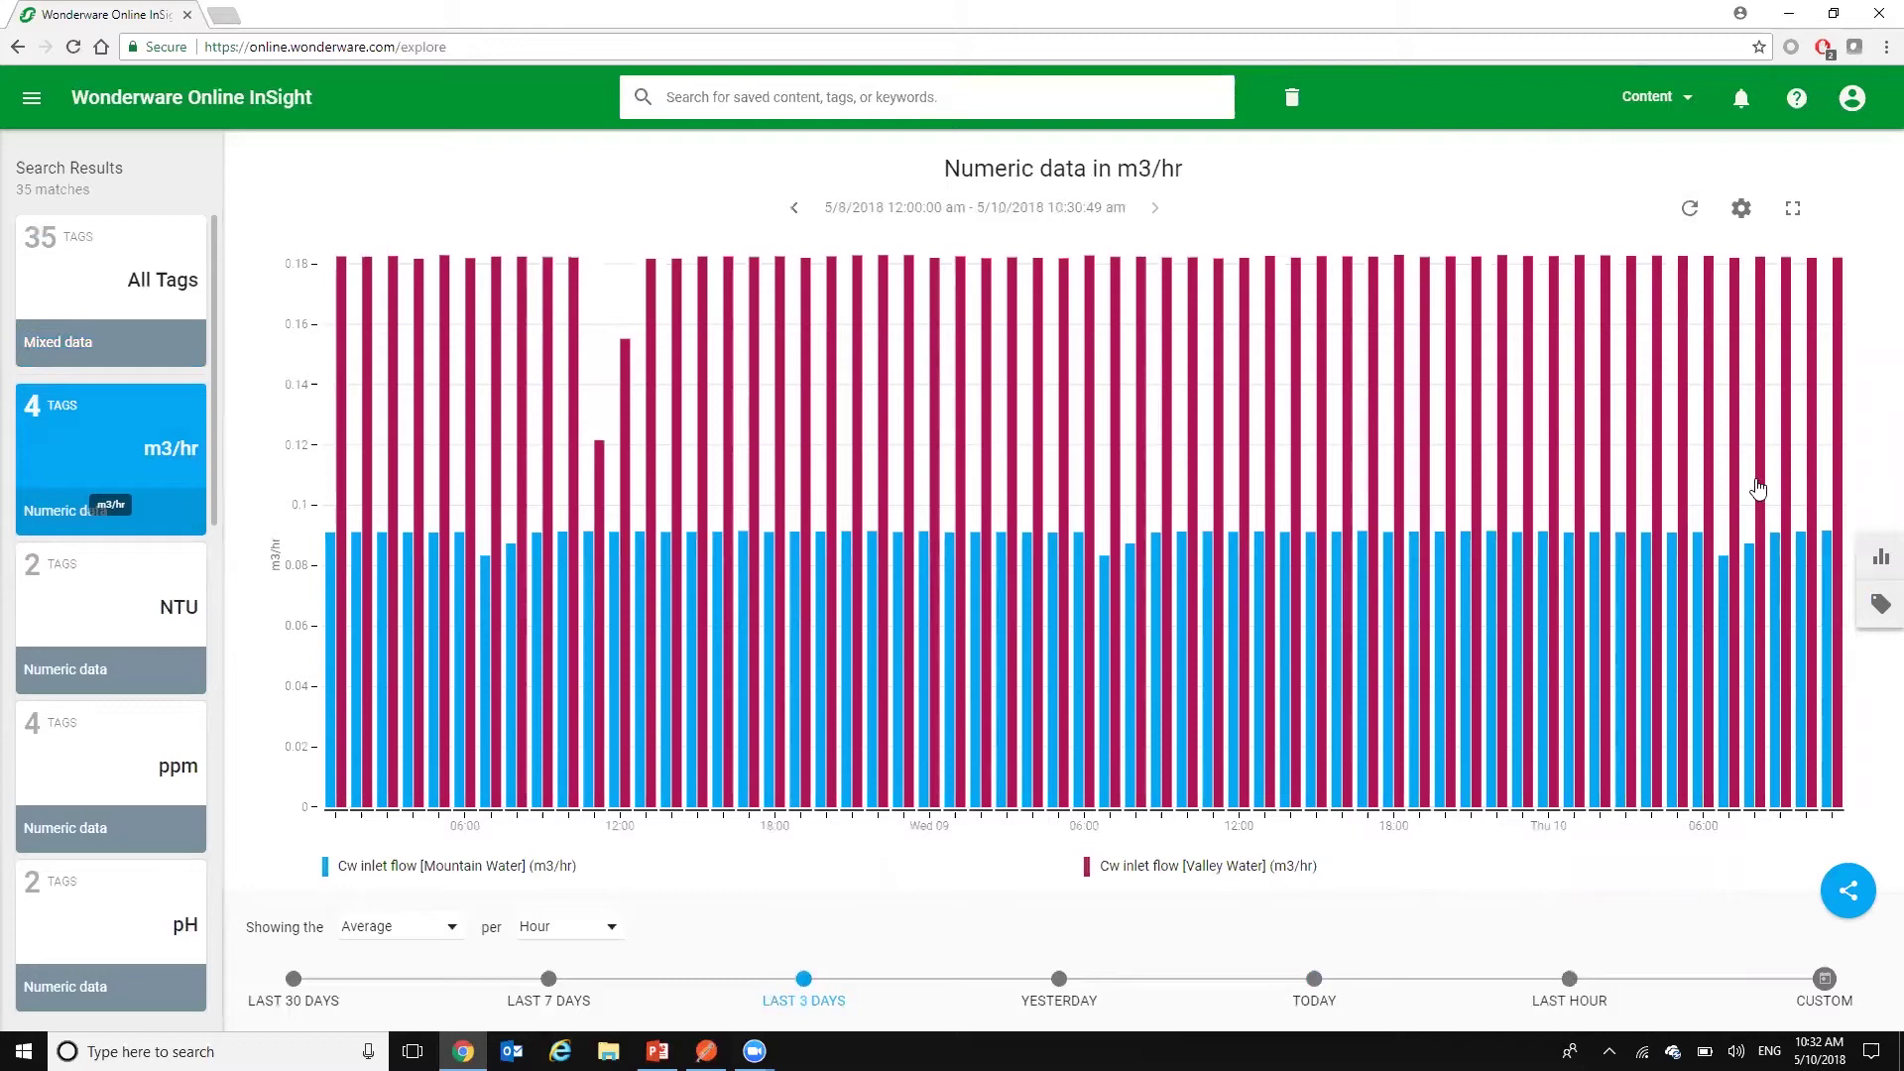
{"action": "left_click", "coordinate": [1879, 607]}
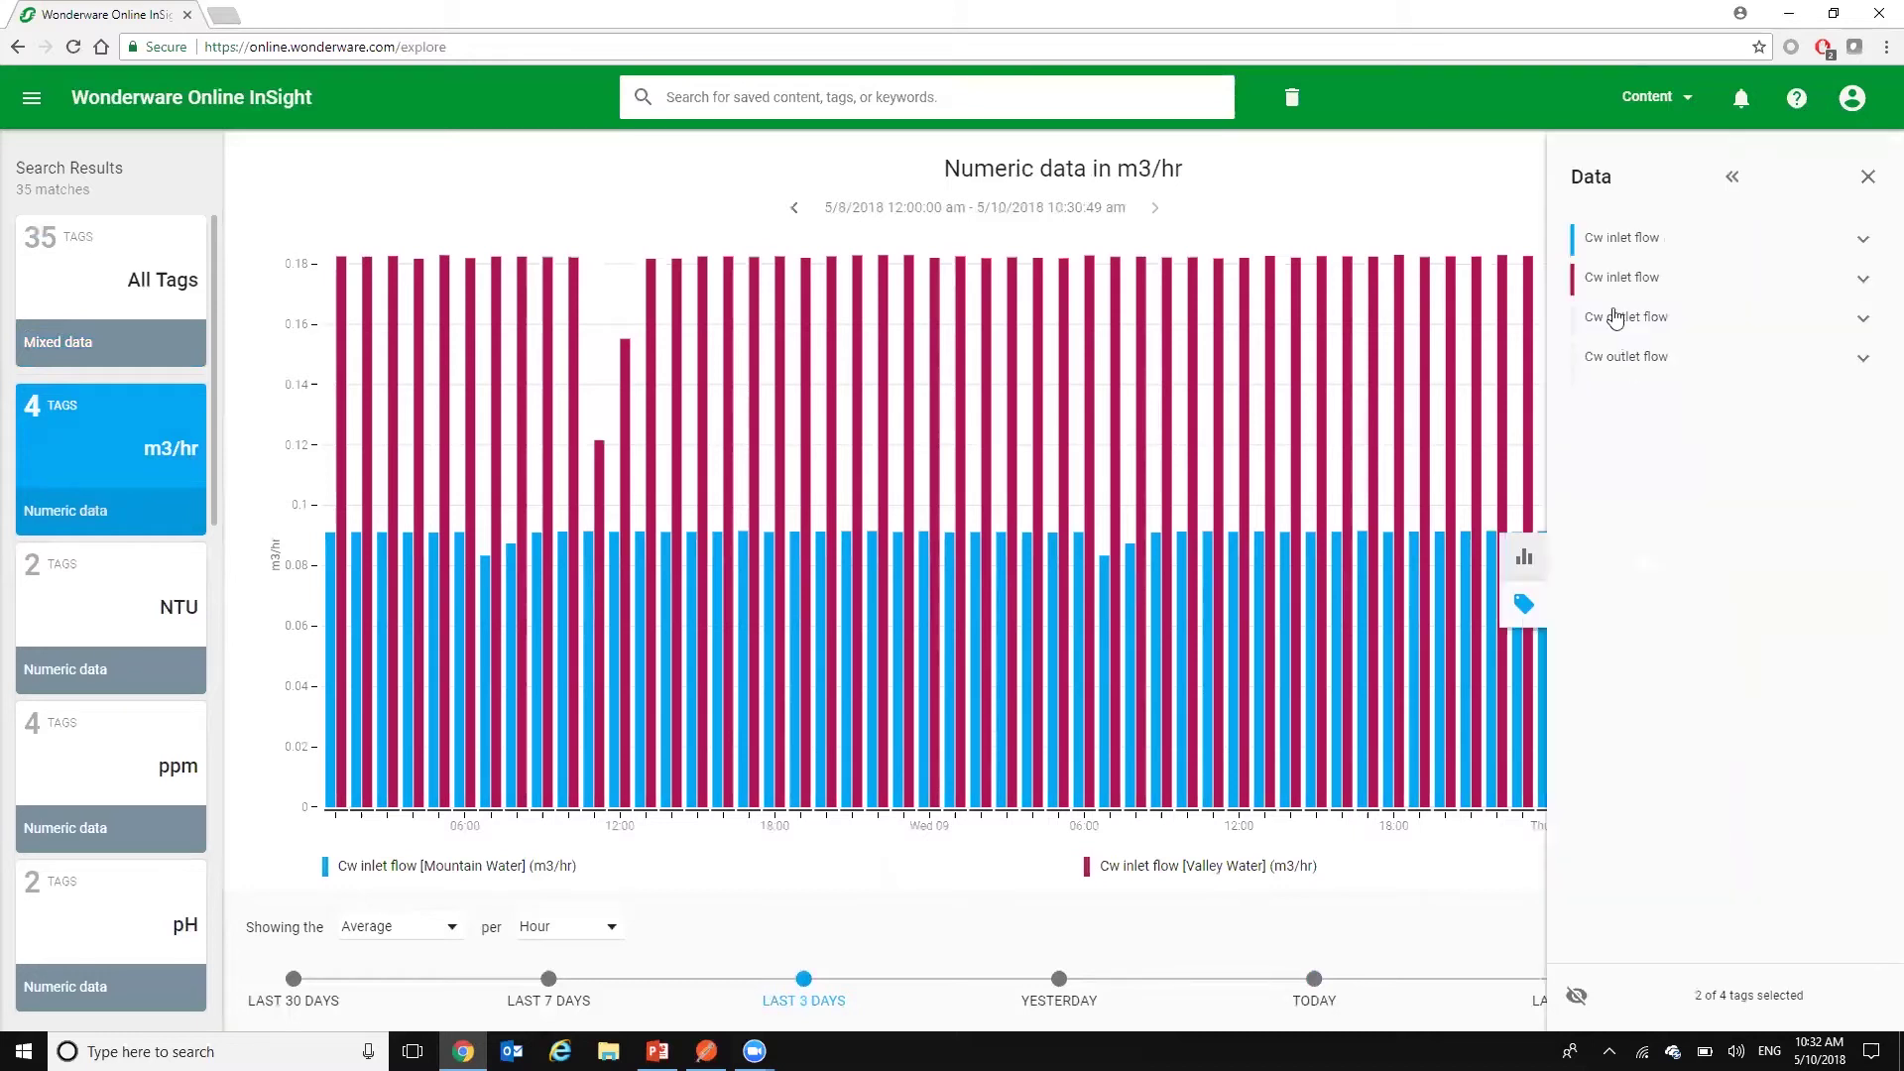
{"action": "left_click", "coordinate": [1614, 324]}
{"action": "left_click", "coordinate": [1610, 357]}
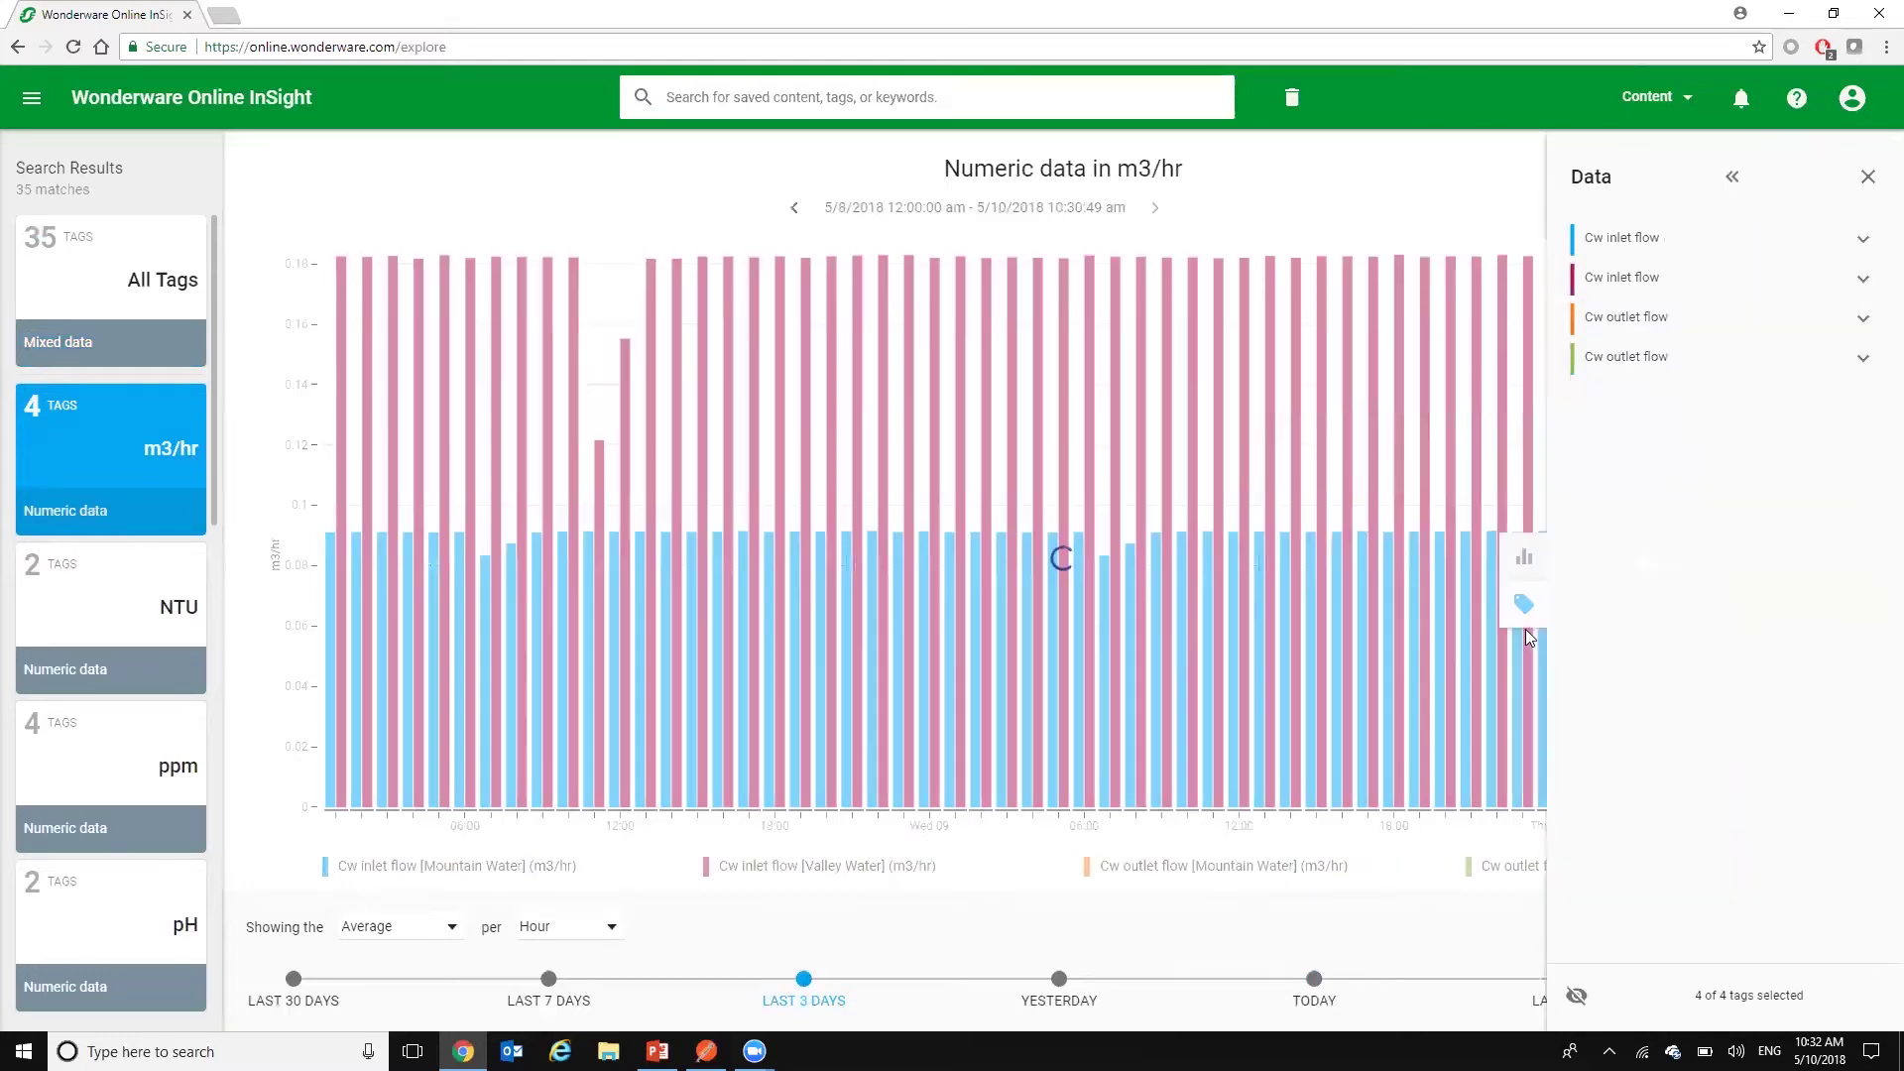
Switch to a Summary Chart showing totals over the last 30 days.
{"action": "left_click", "coordinate": [1524, 553]}
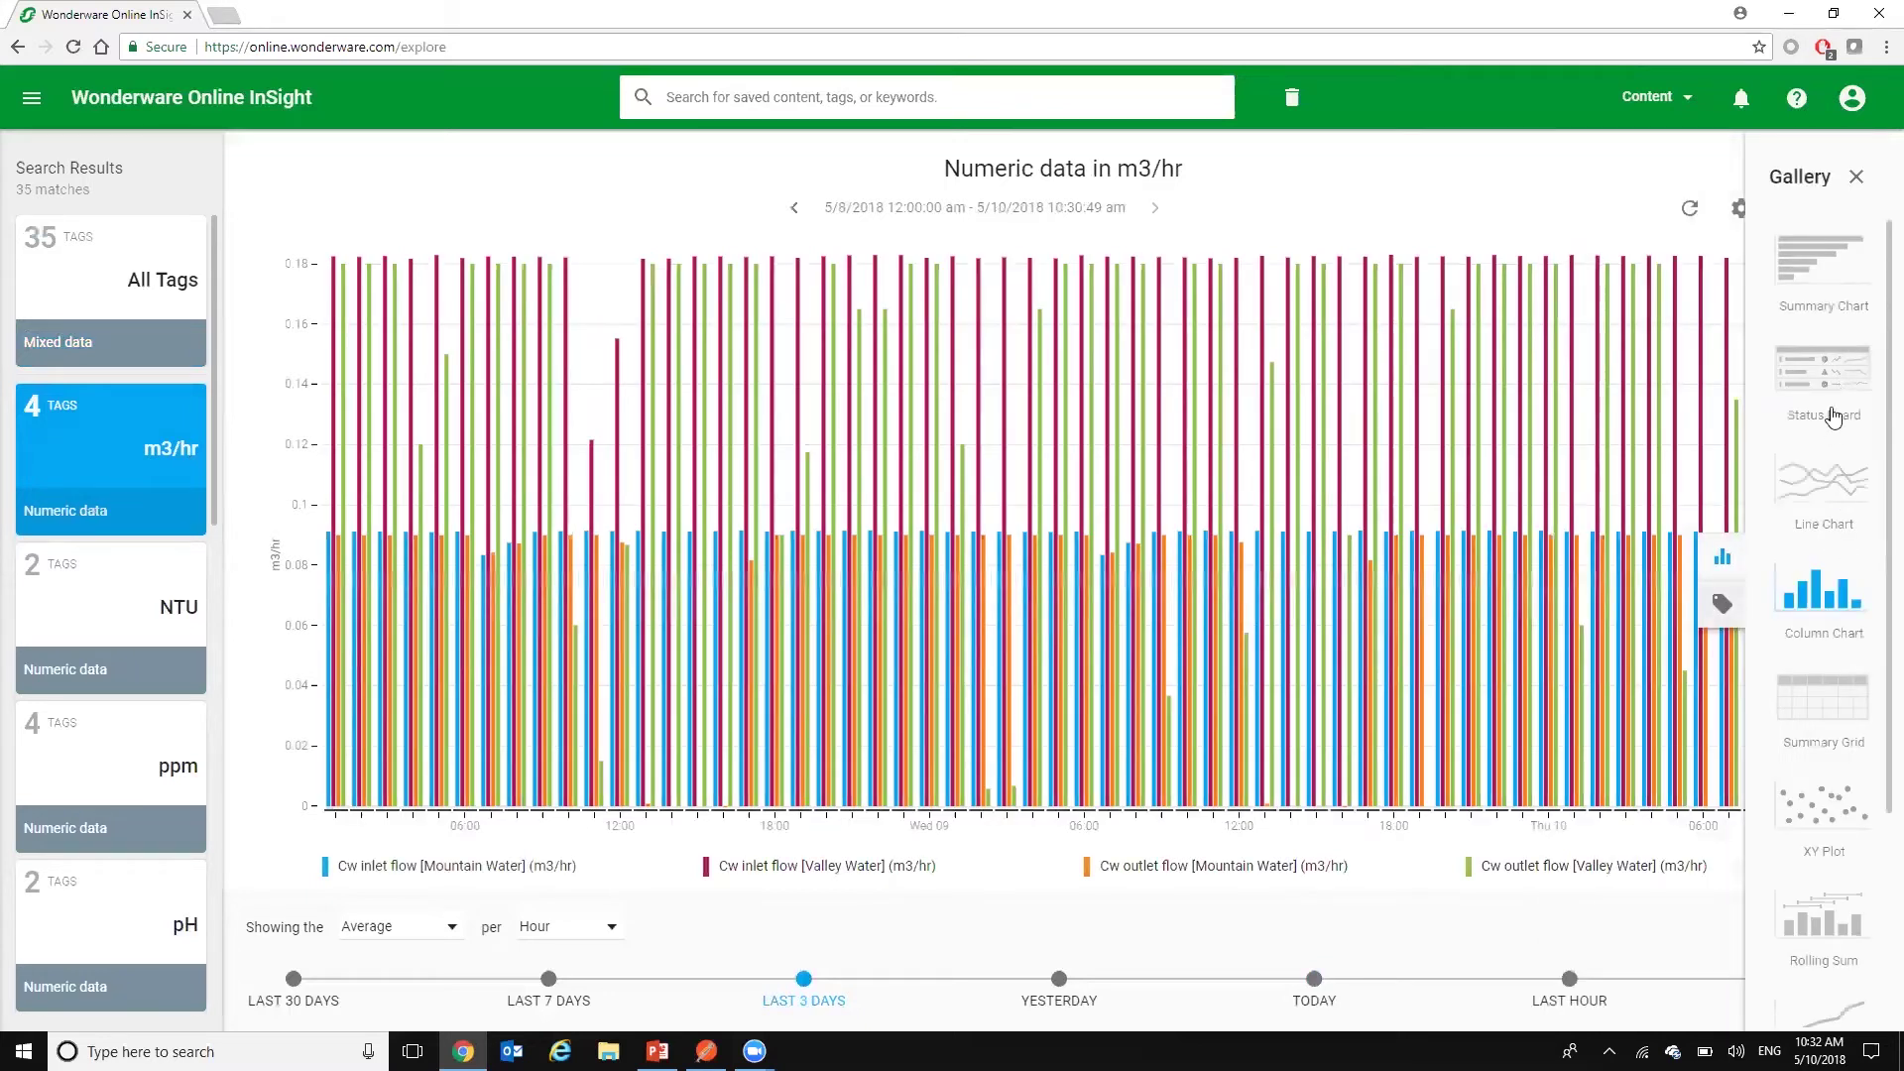
{"action": "left_click", "coordinate": [1832, 276]}
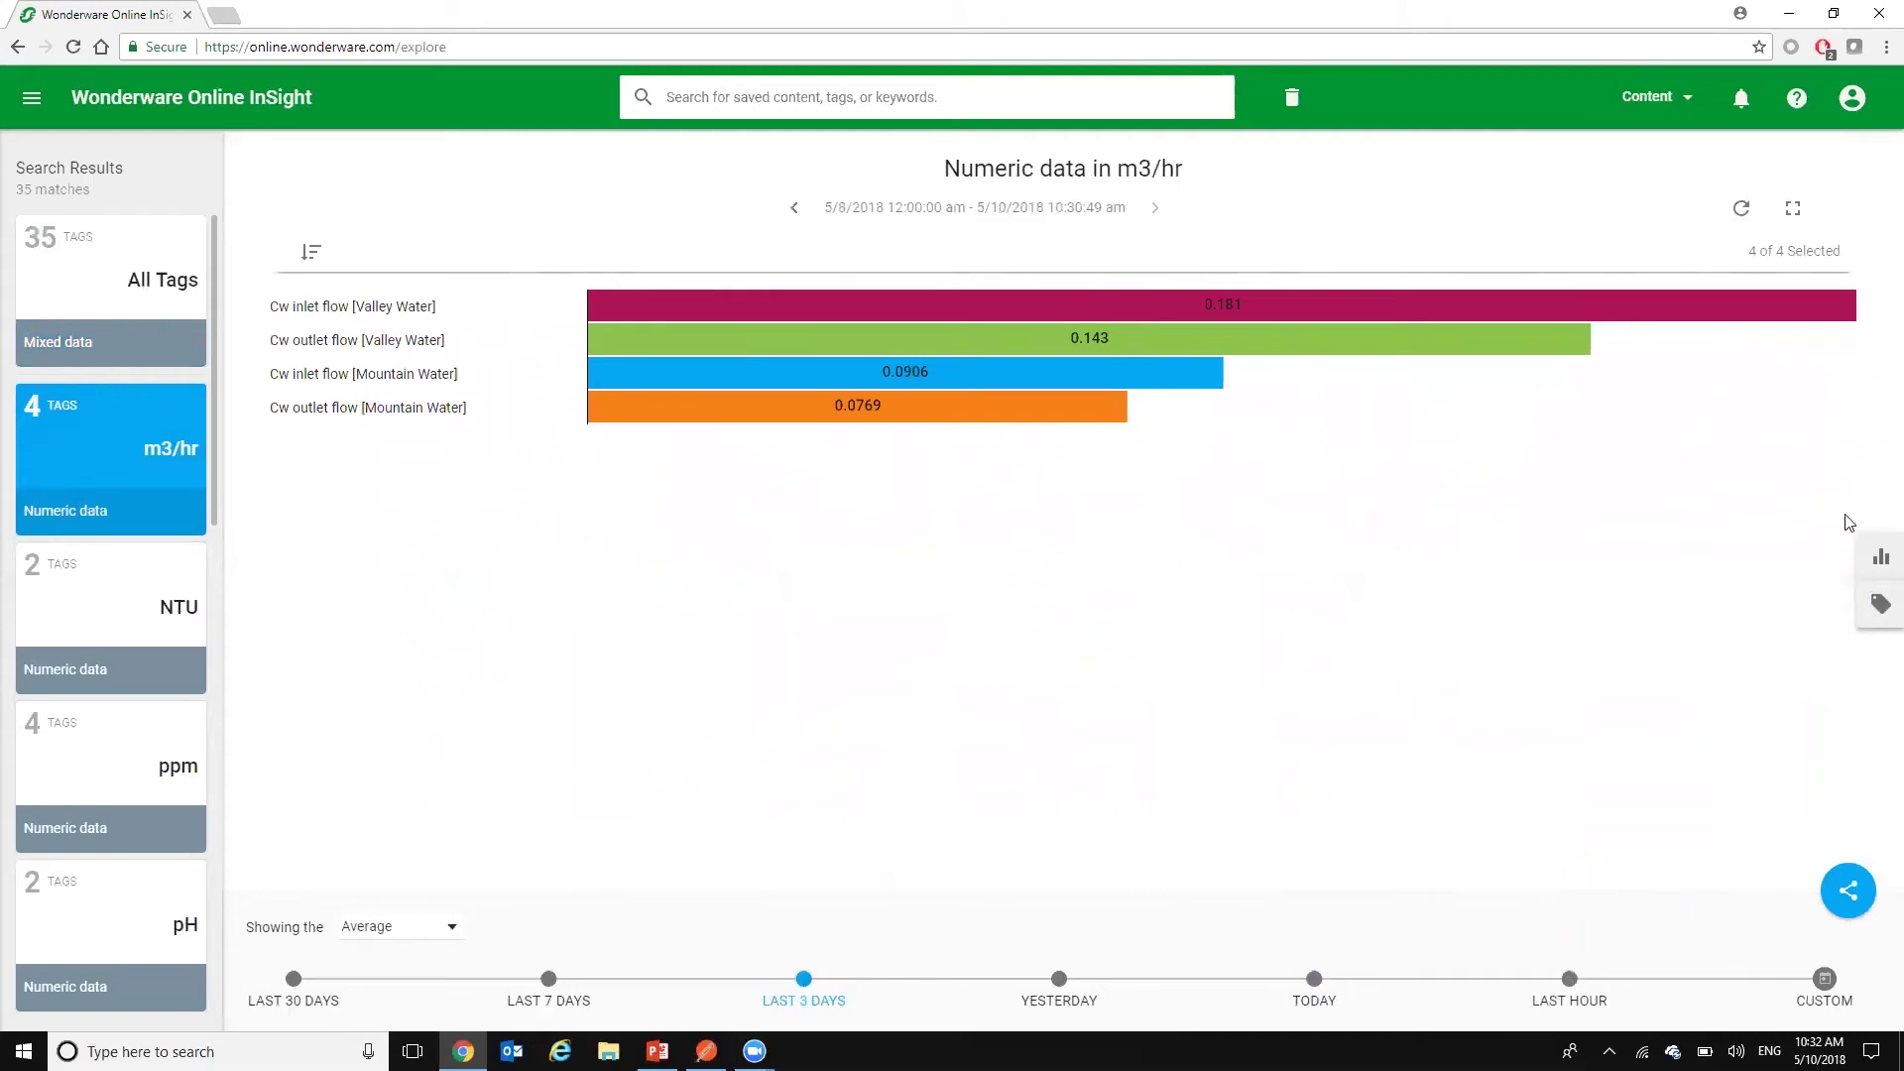
{"action": "left_click", "coordinate": [1877, 558]}
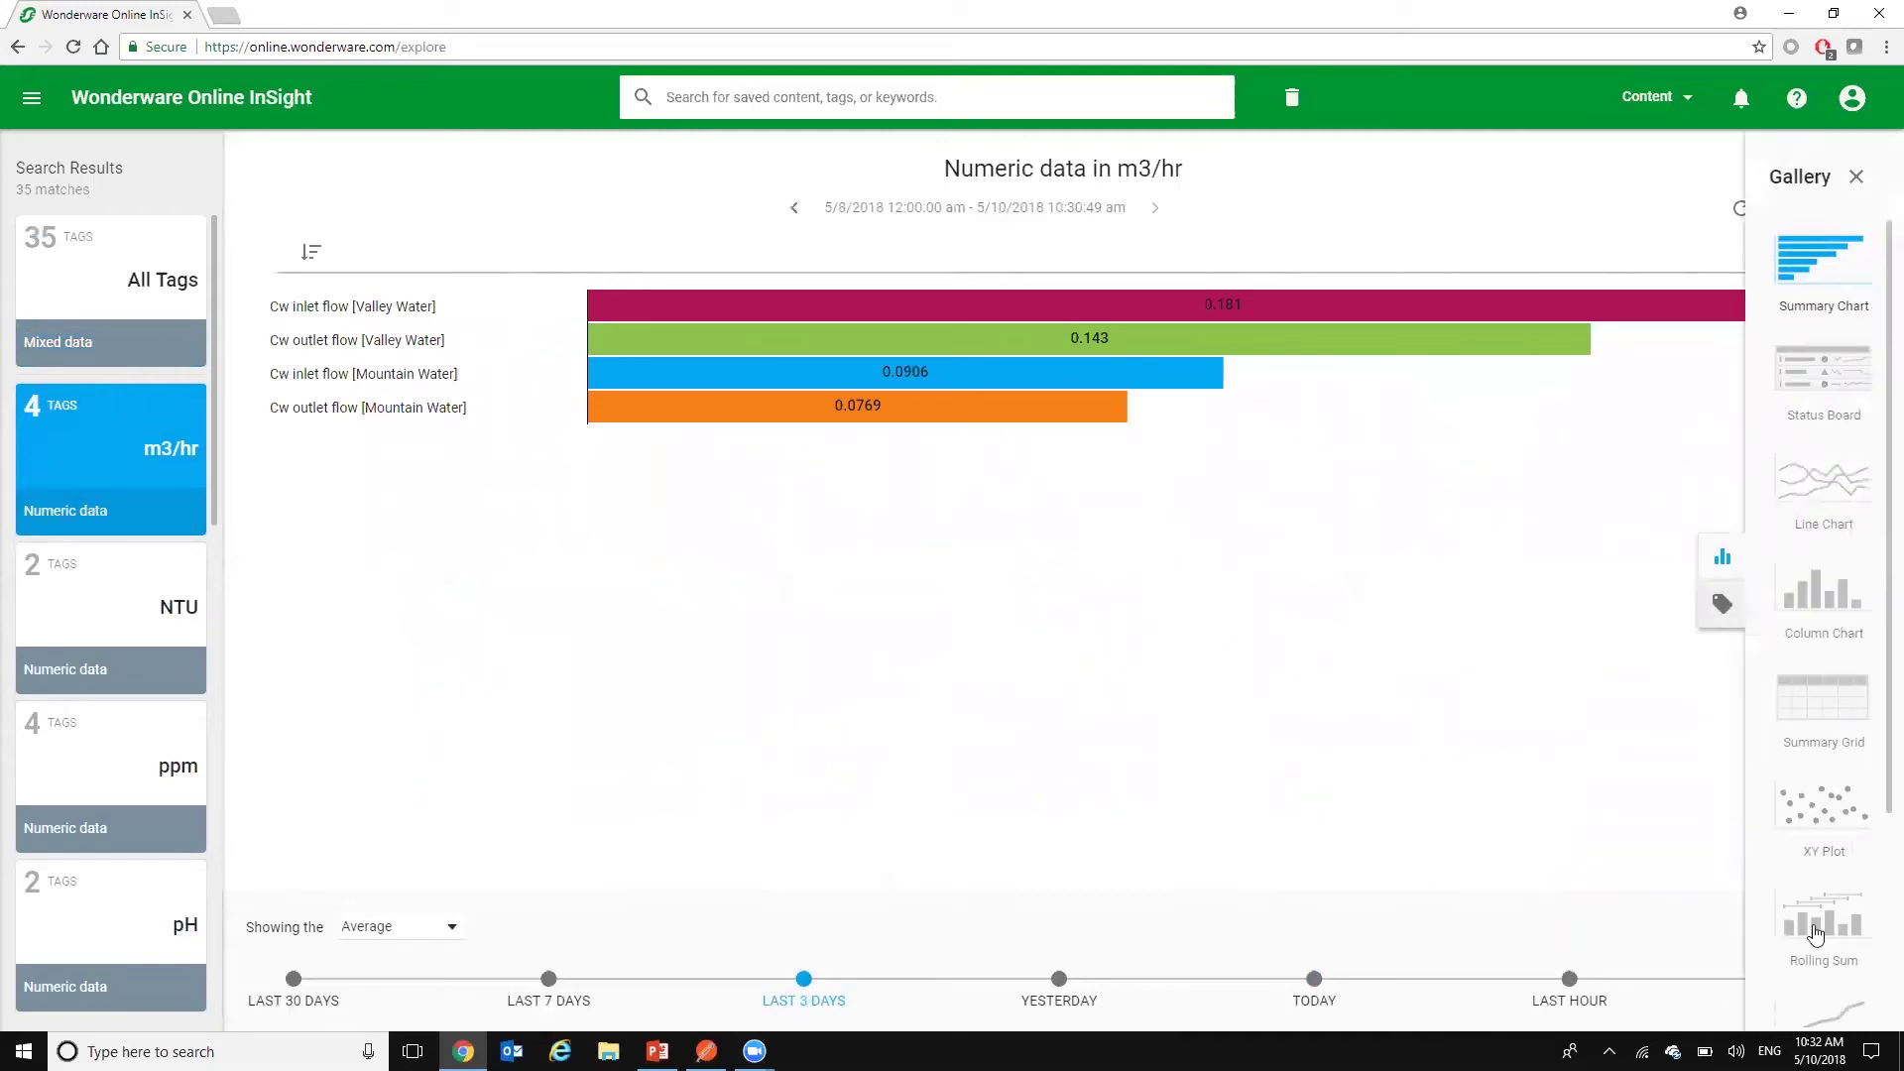
{"action": "scroll", "coordinate": [1819, 937], "scroll_direction": "down", "scroll_amount": 3}
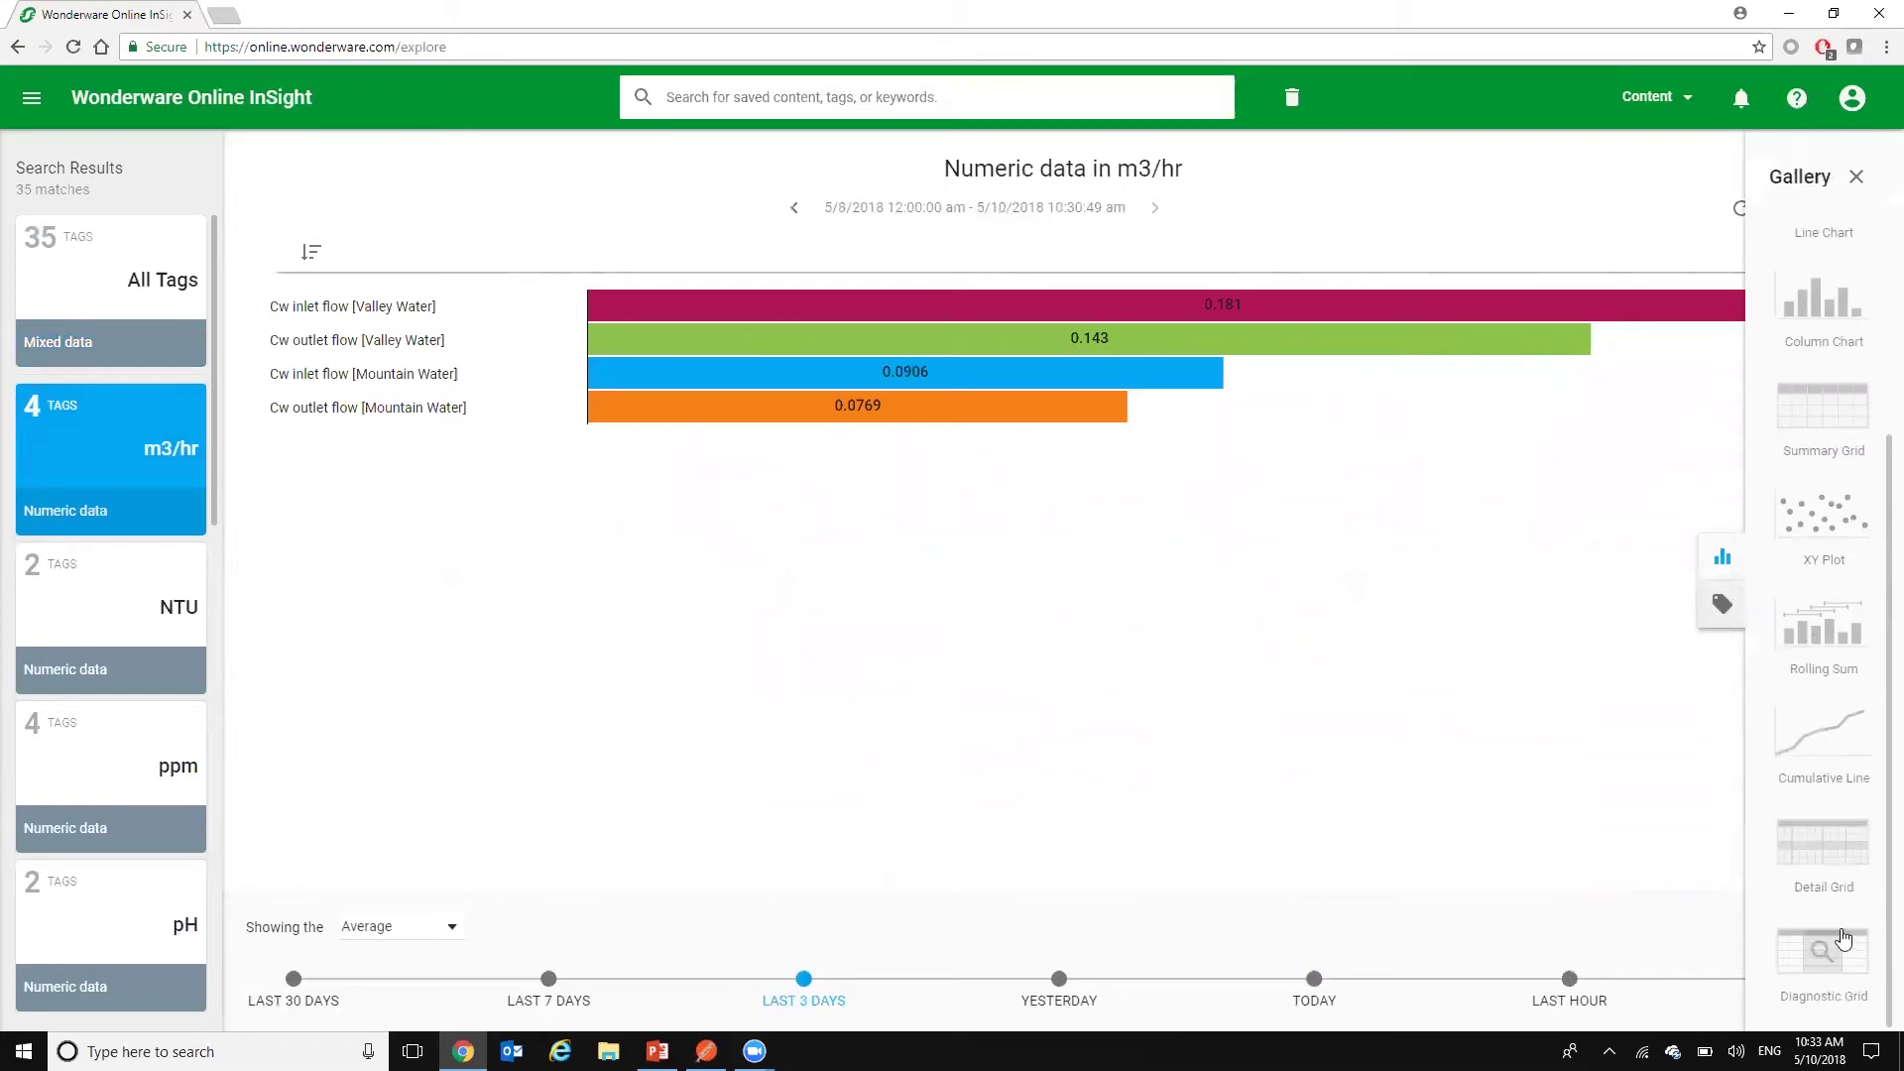
{"action": "left_click", "coordinate": [210, 448]}
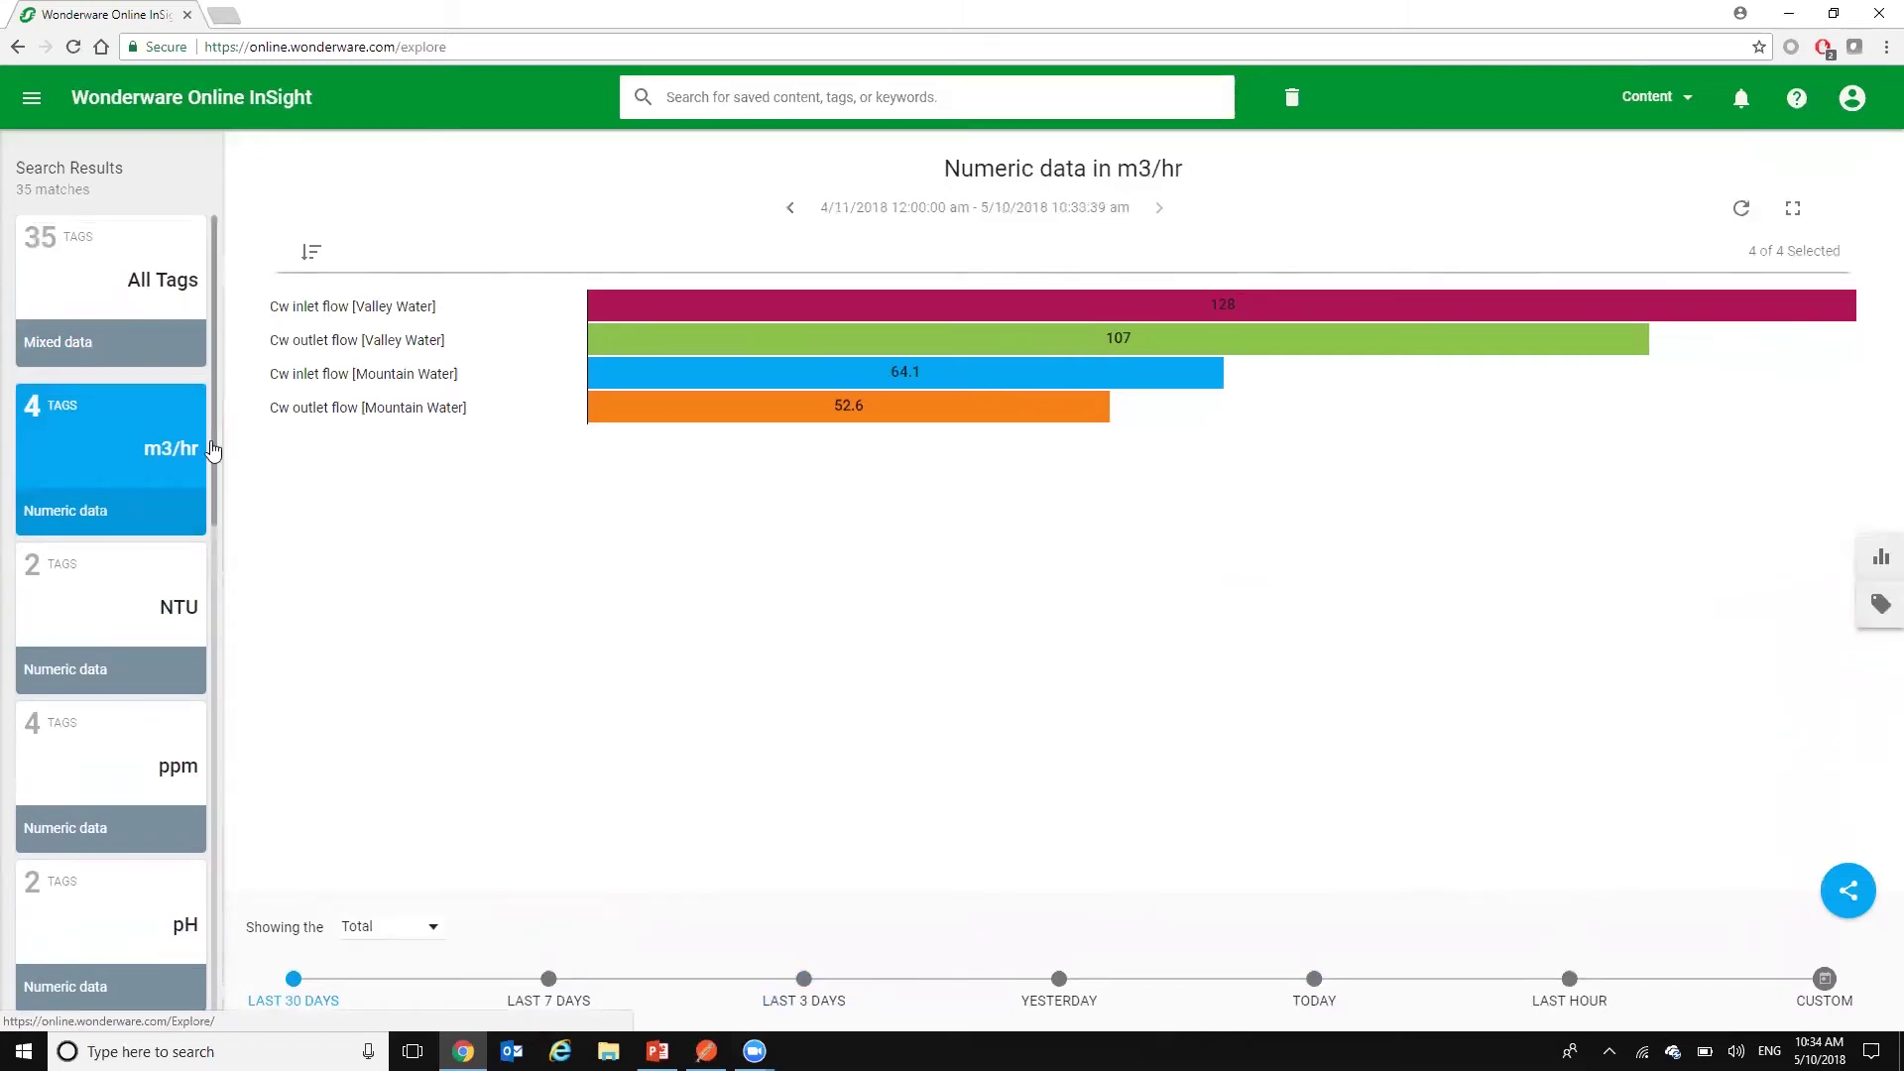
{"action": "left_click_drag", "start_coordinate": [211, 452], "coordinate": [228, 954]}
Show the Running/Stopped discrete data and enable the second Cw outlet state tag.
{"action": "left_click", "coordinate": [147, 911]}
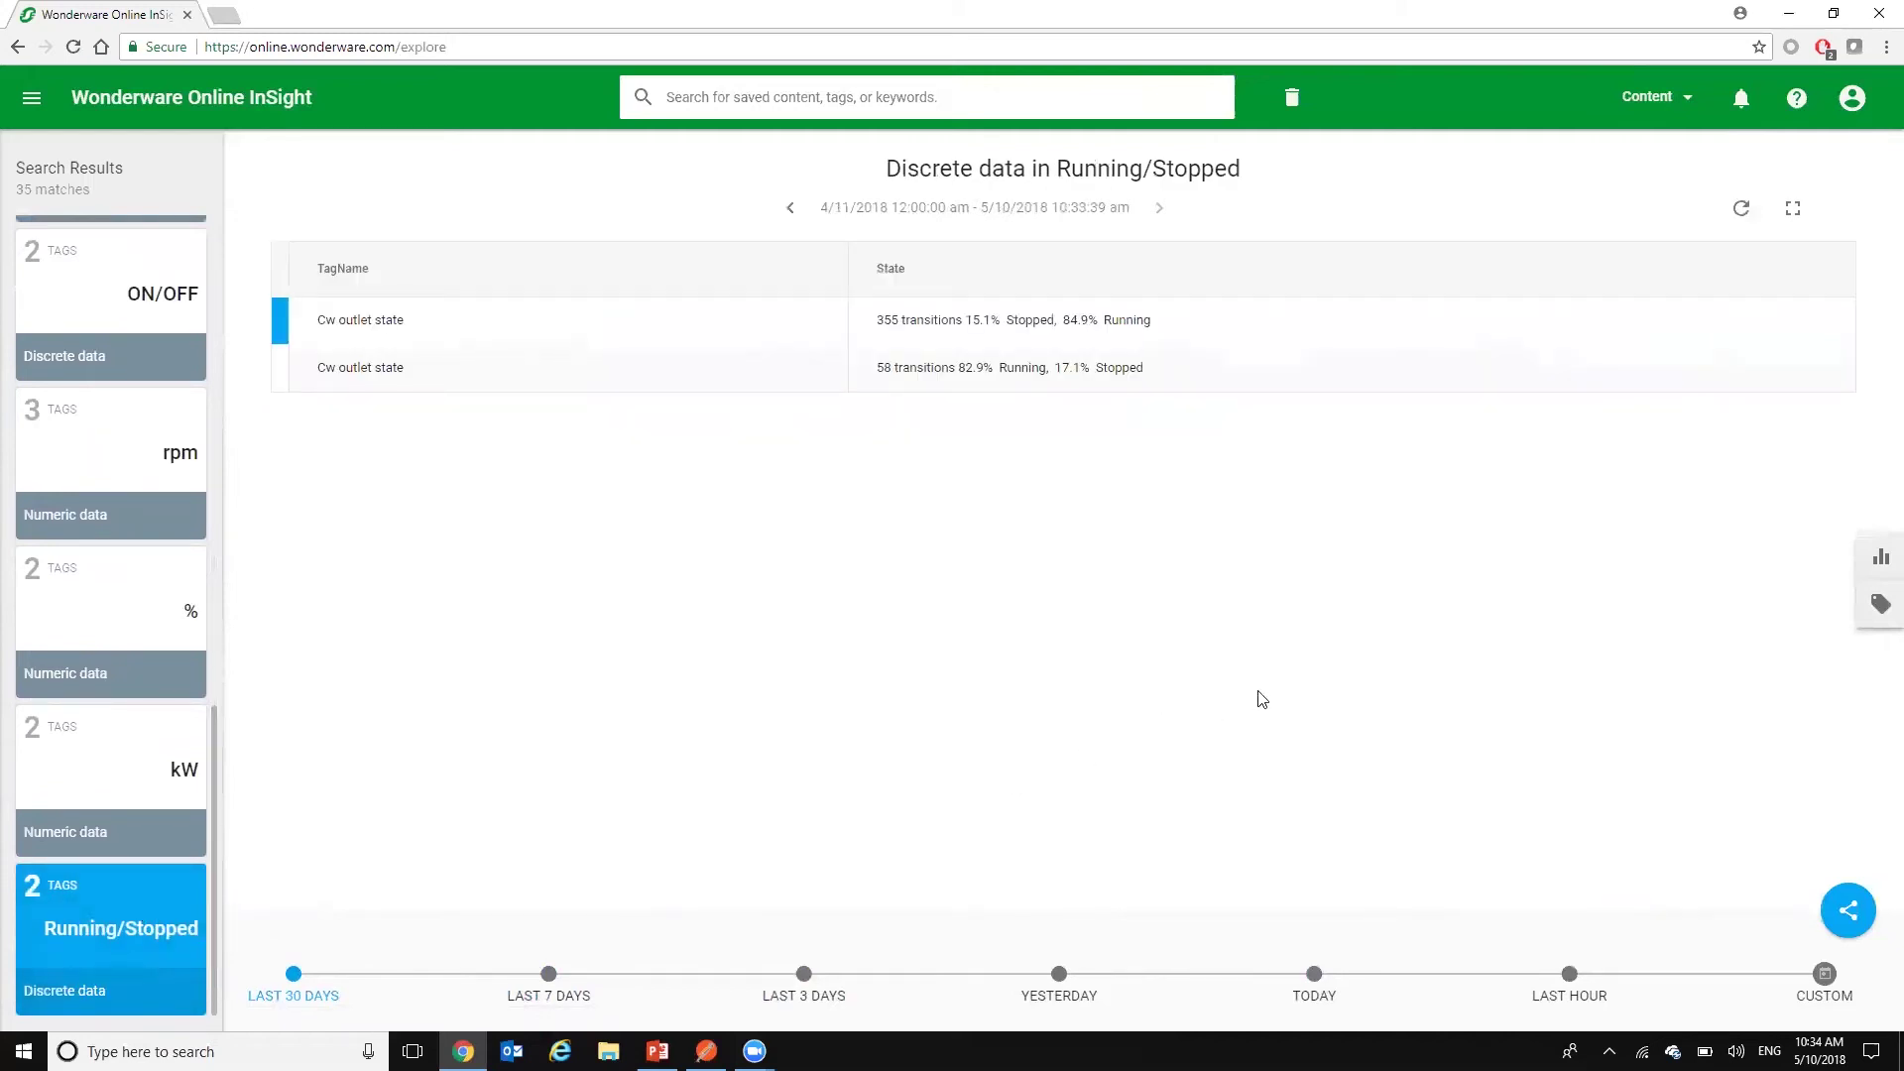
{"action": "left_click", "coordinate": [1880, 557]}
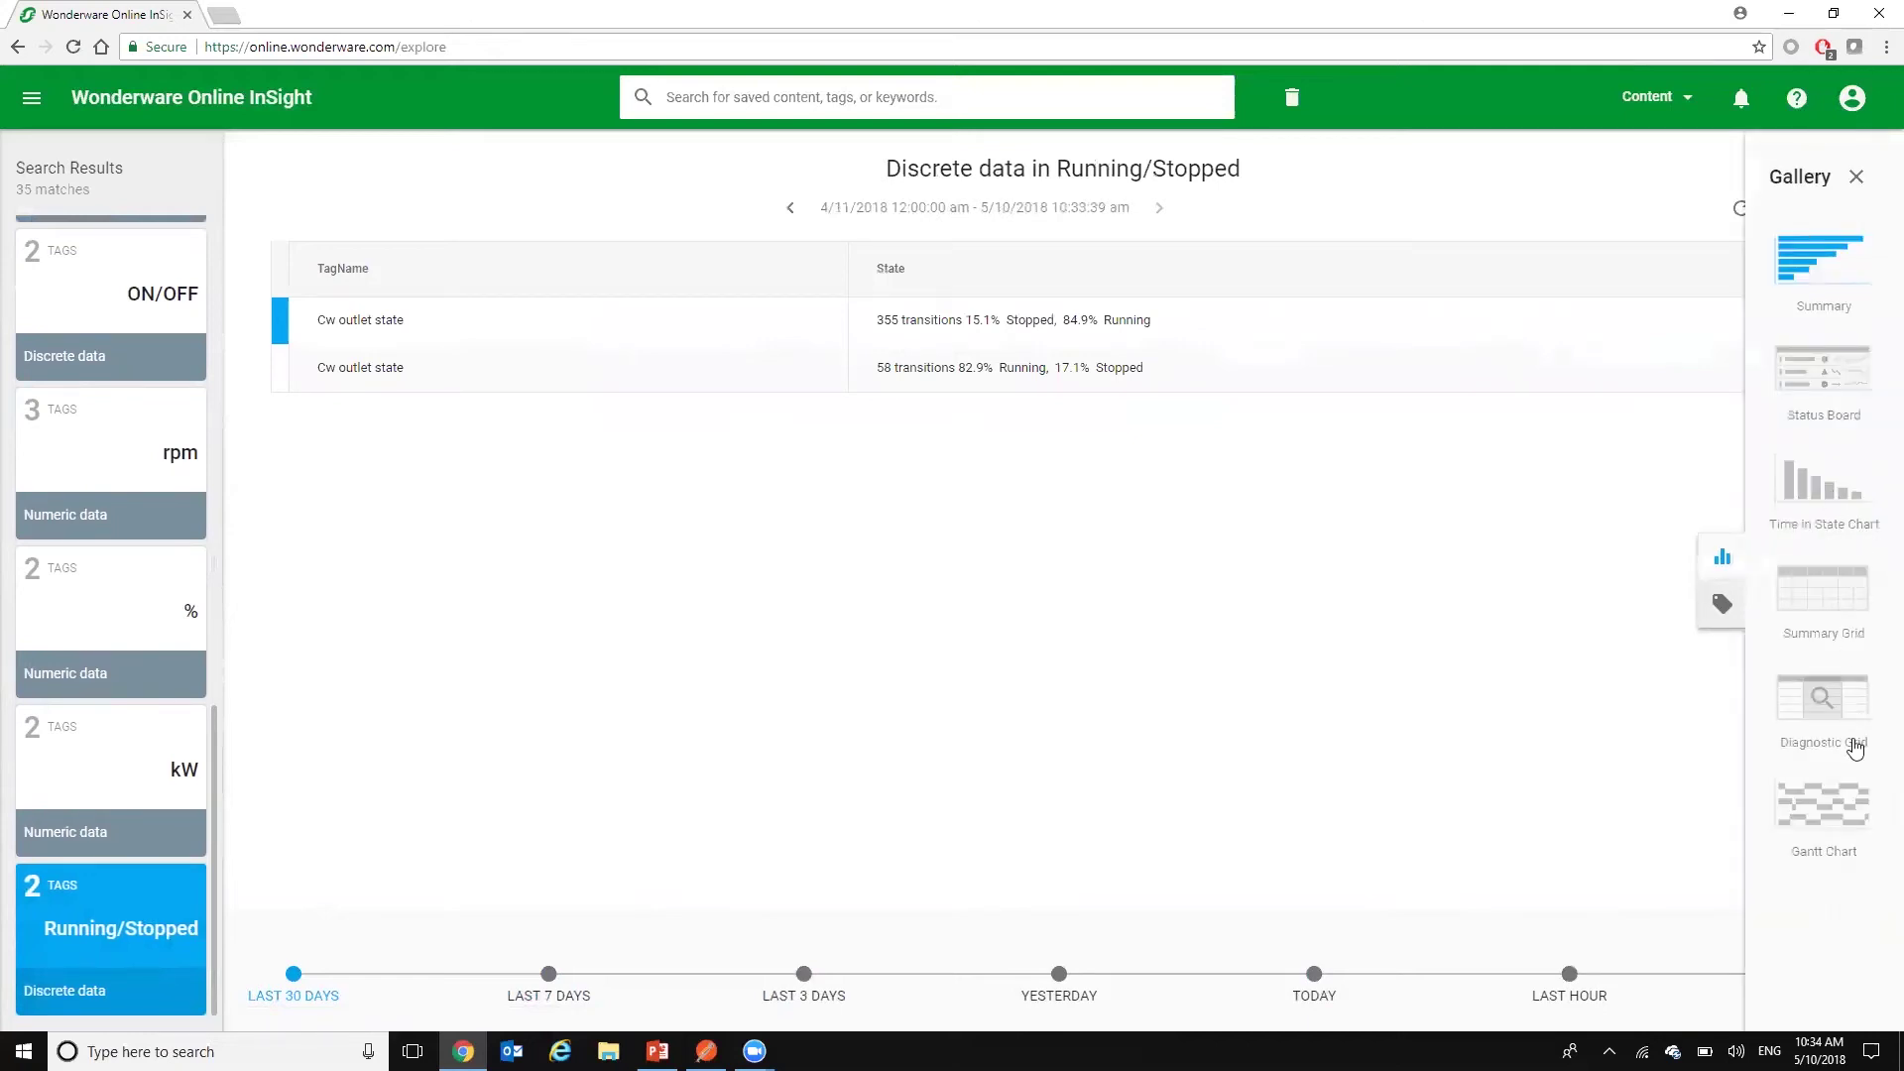
{"action": "left_click", "coordinate": [1723, 606]}
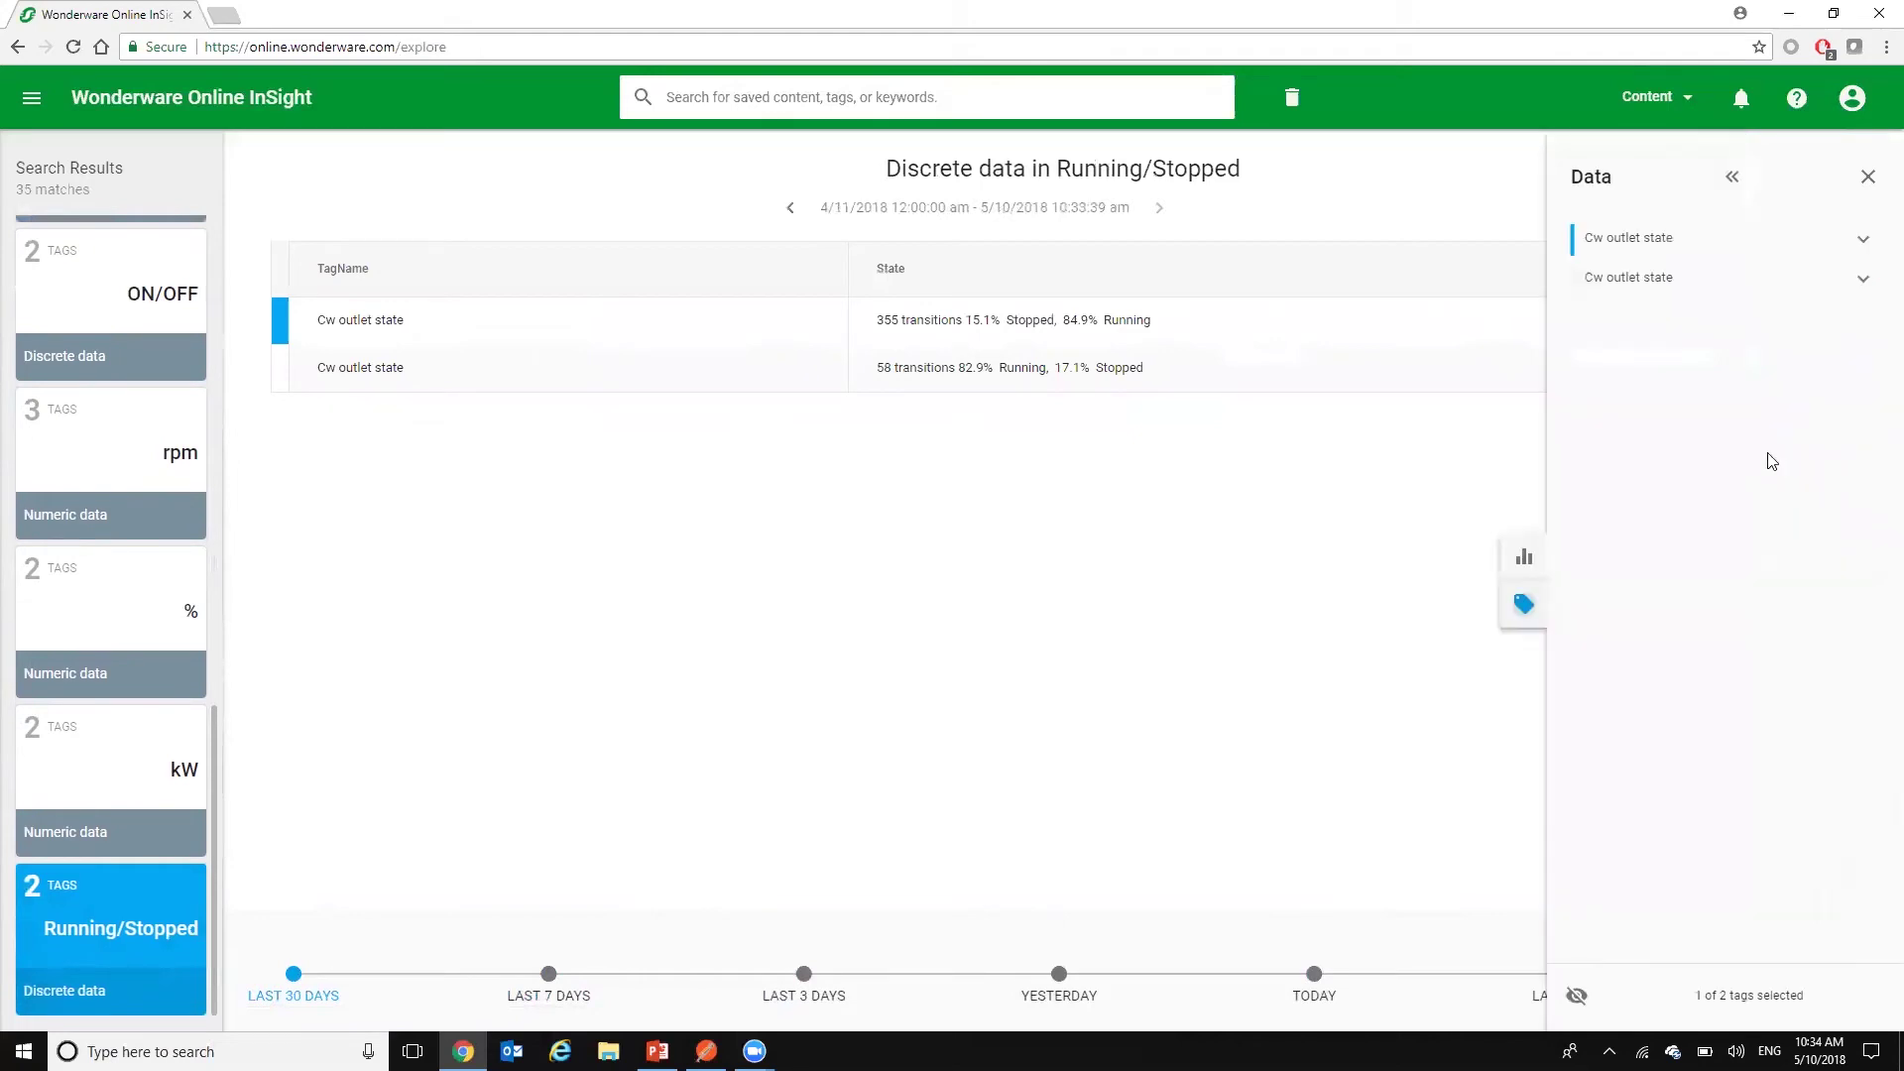
{"action": "left_click", "coordinate": [1647, 279]}
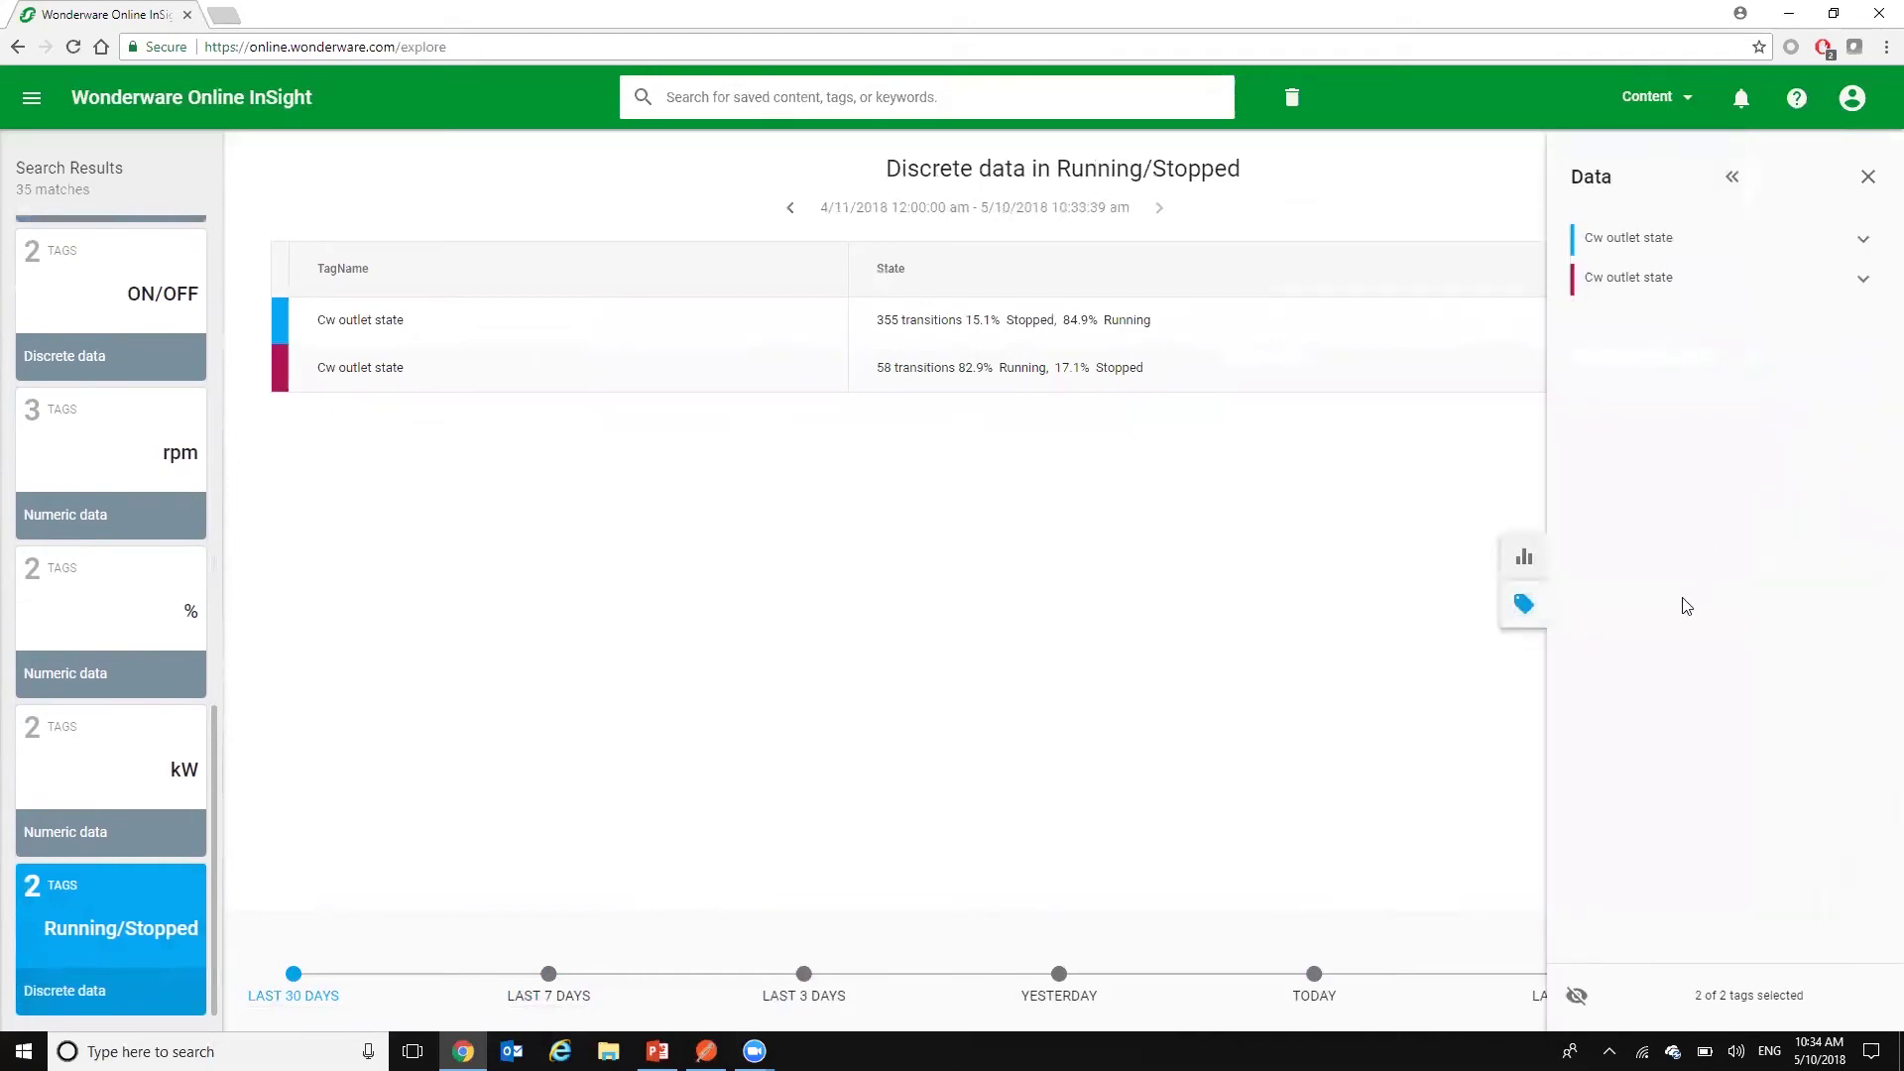
Change the view to a Time in State Chart, then to a Gantt Chart.
{"action": "left_click", "coordinate": [1527, 560]}
{"action": "left_click", "coordinate": [1802, 491]}
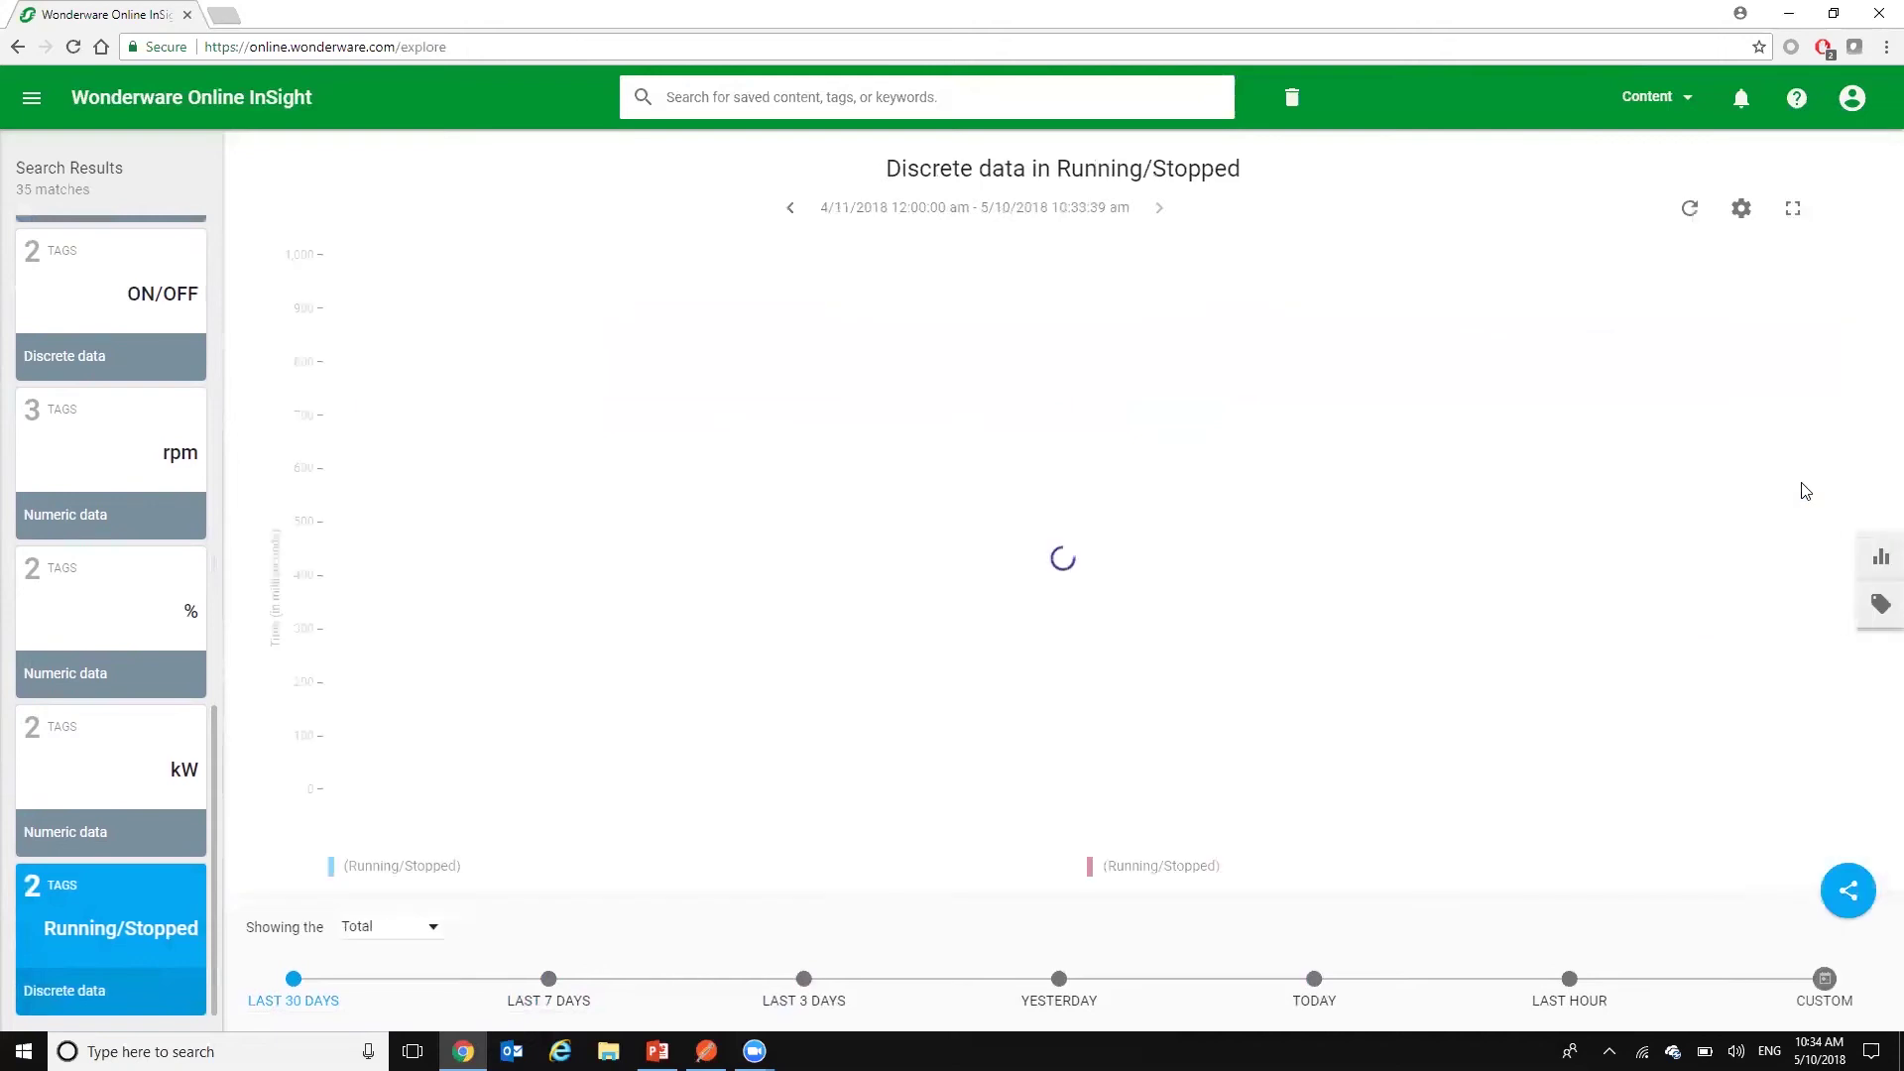
{"action": "mouse_move", "coordinate": [746, 688]}
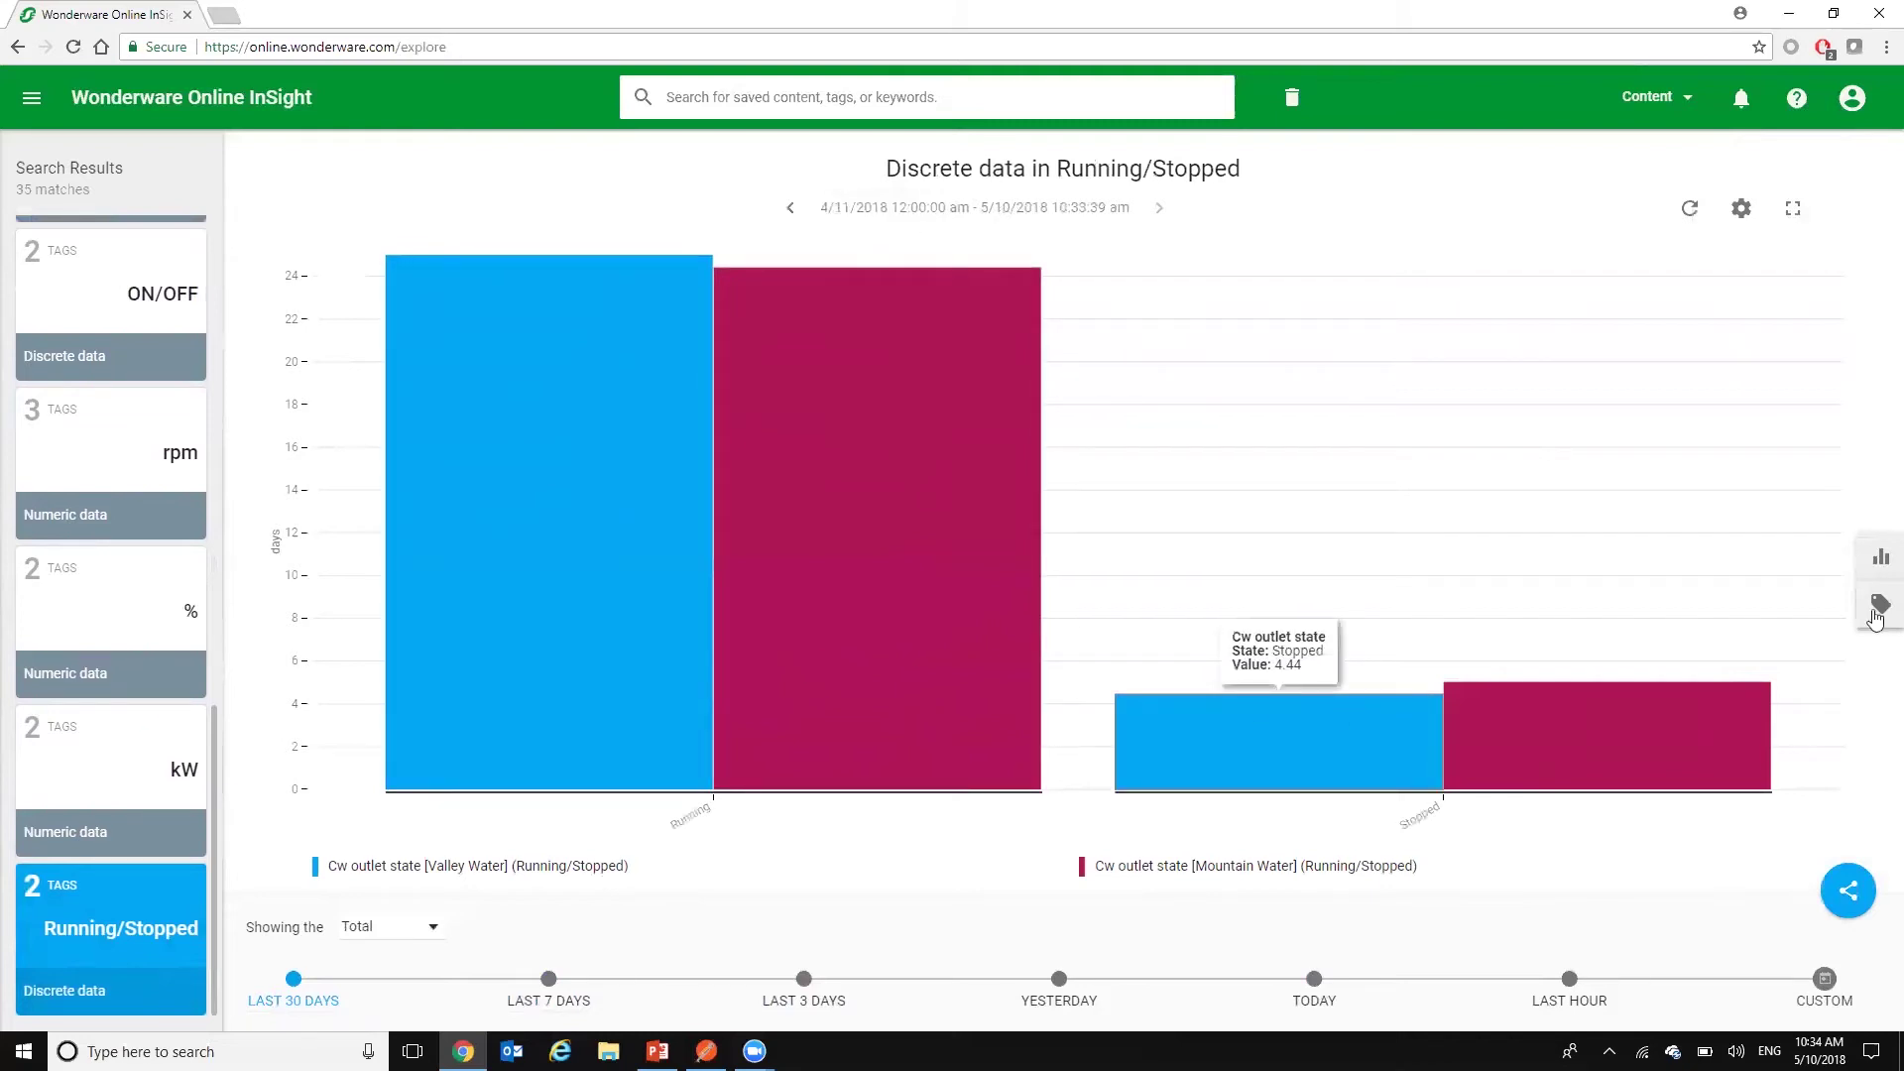
{"action": "left_click", "coordinate": [1881, 563]}
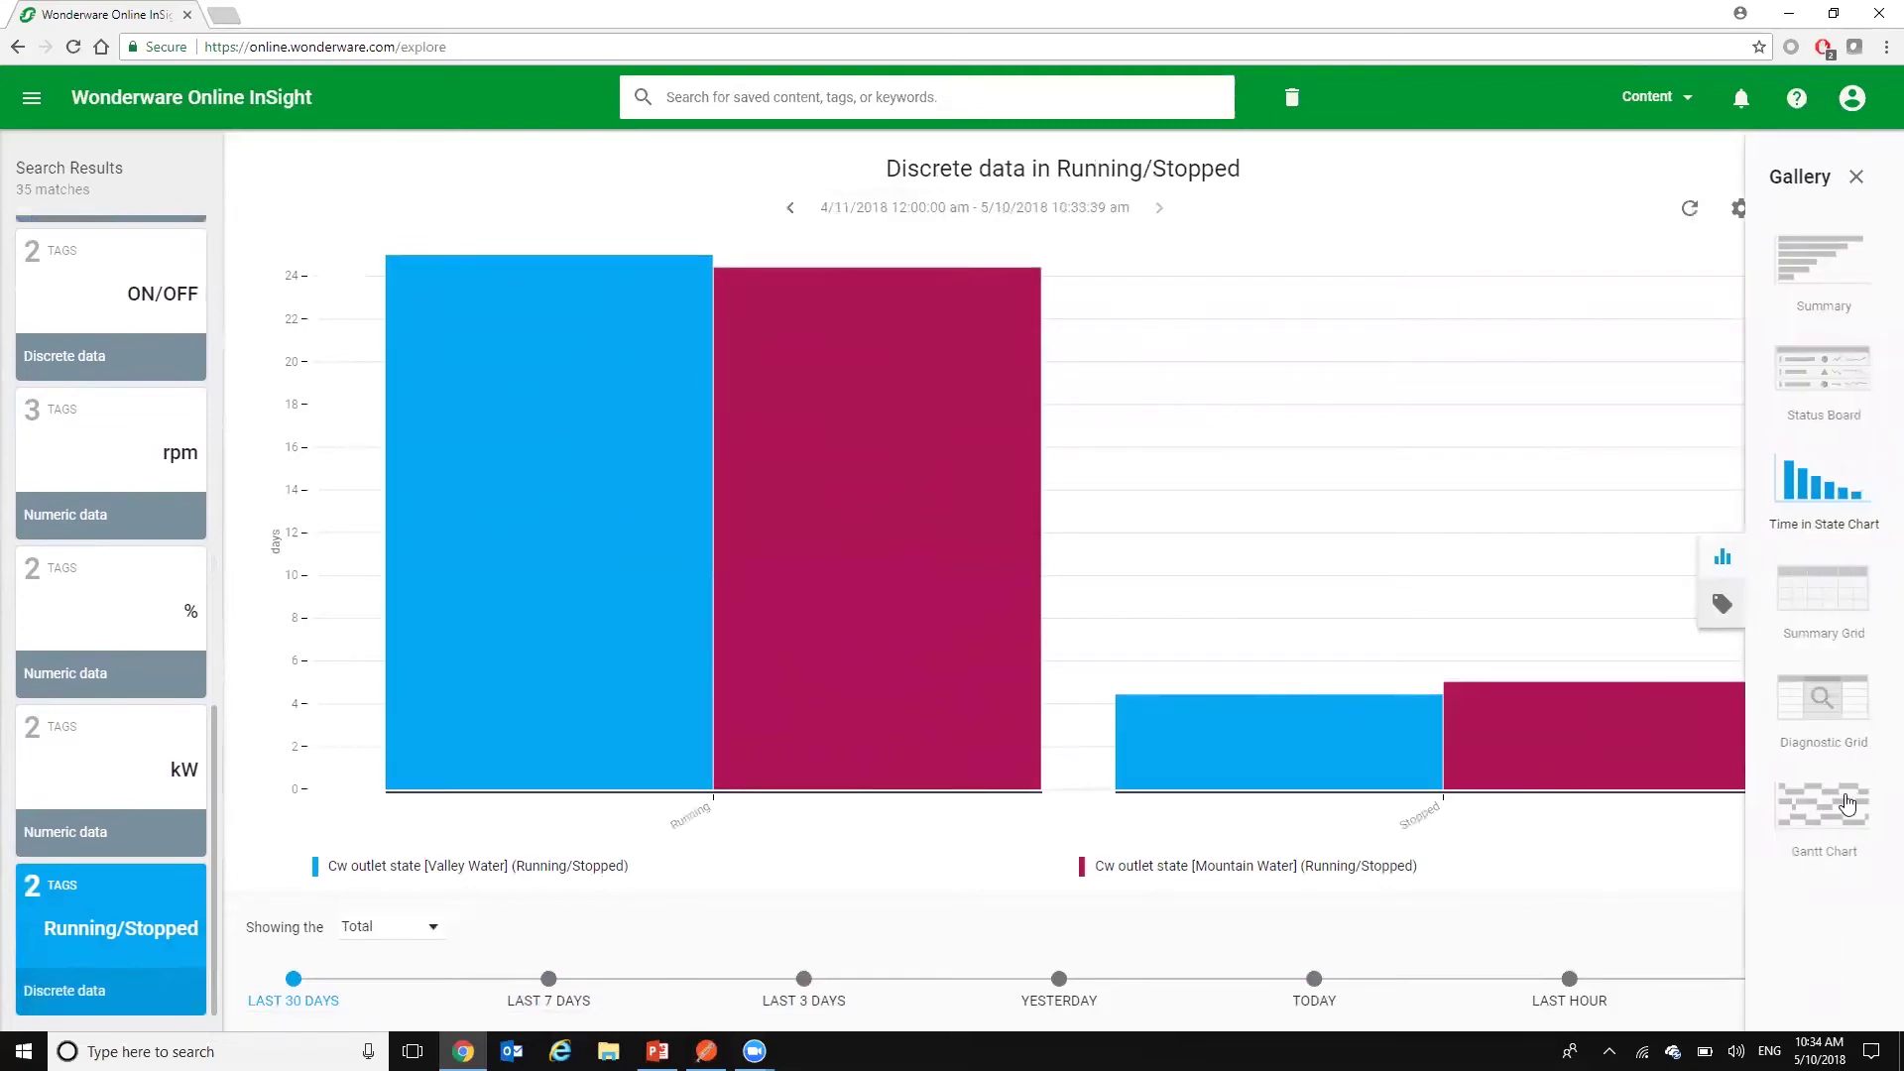
{"action": "left_click", "coordinate": [1845, 801]}
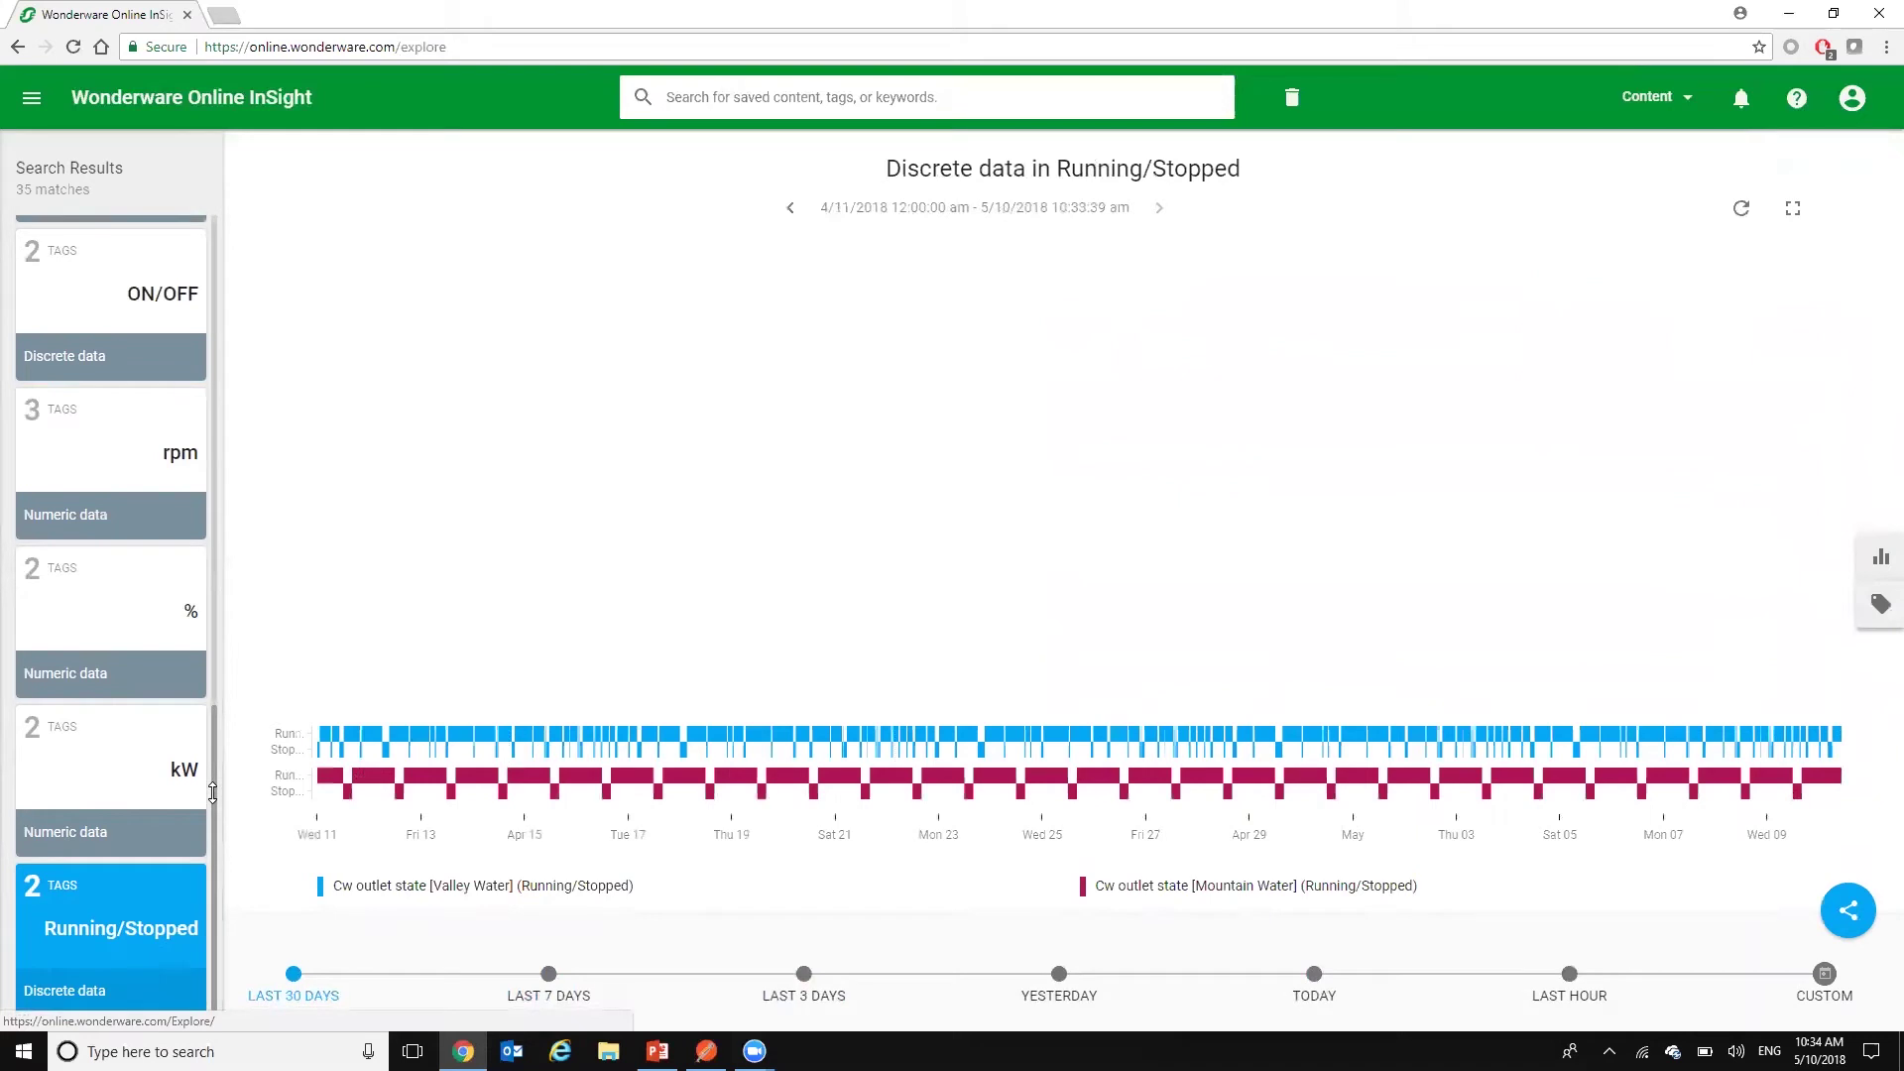
{"action": "left_click_drag", "start_coordinate": [212, 793], "coordinate": [242, 285]}
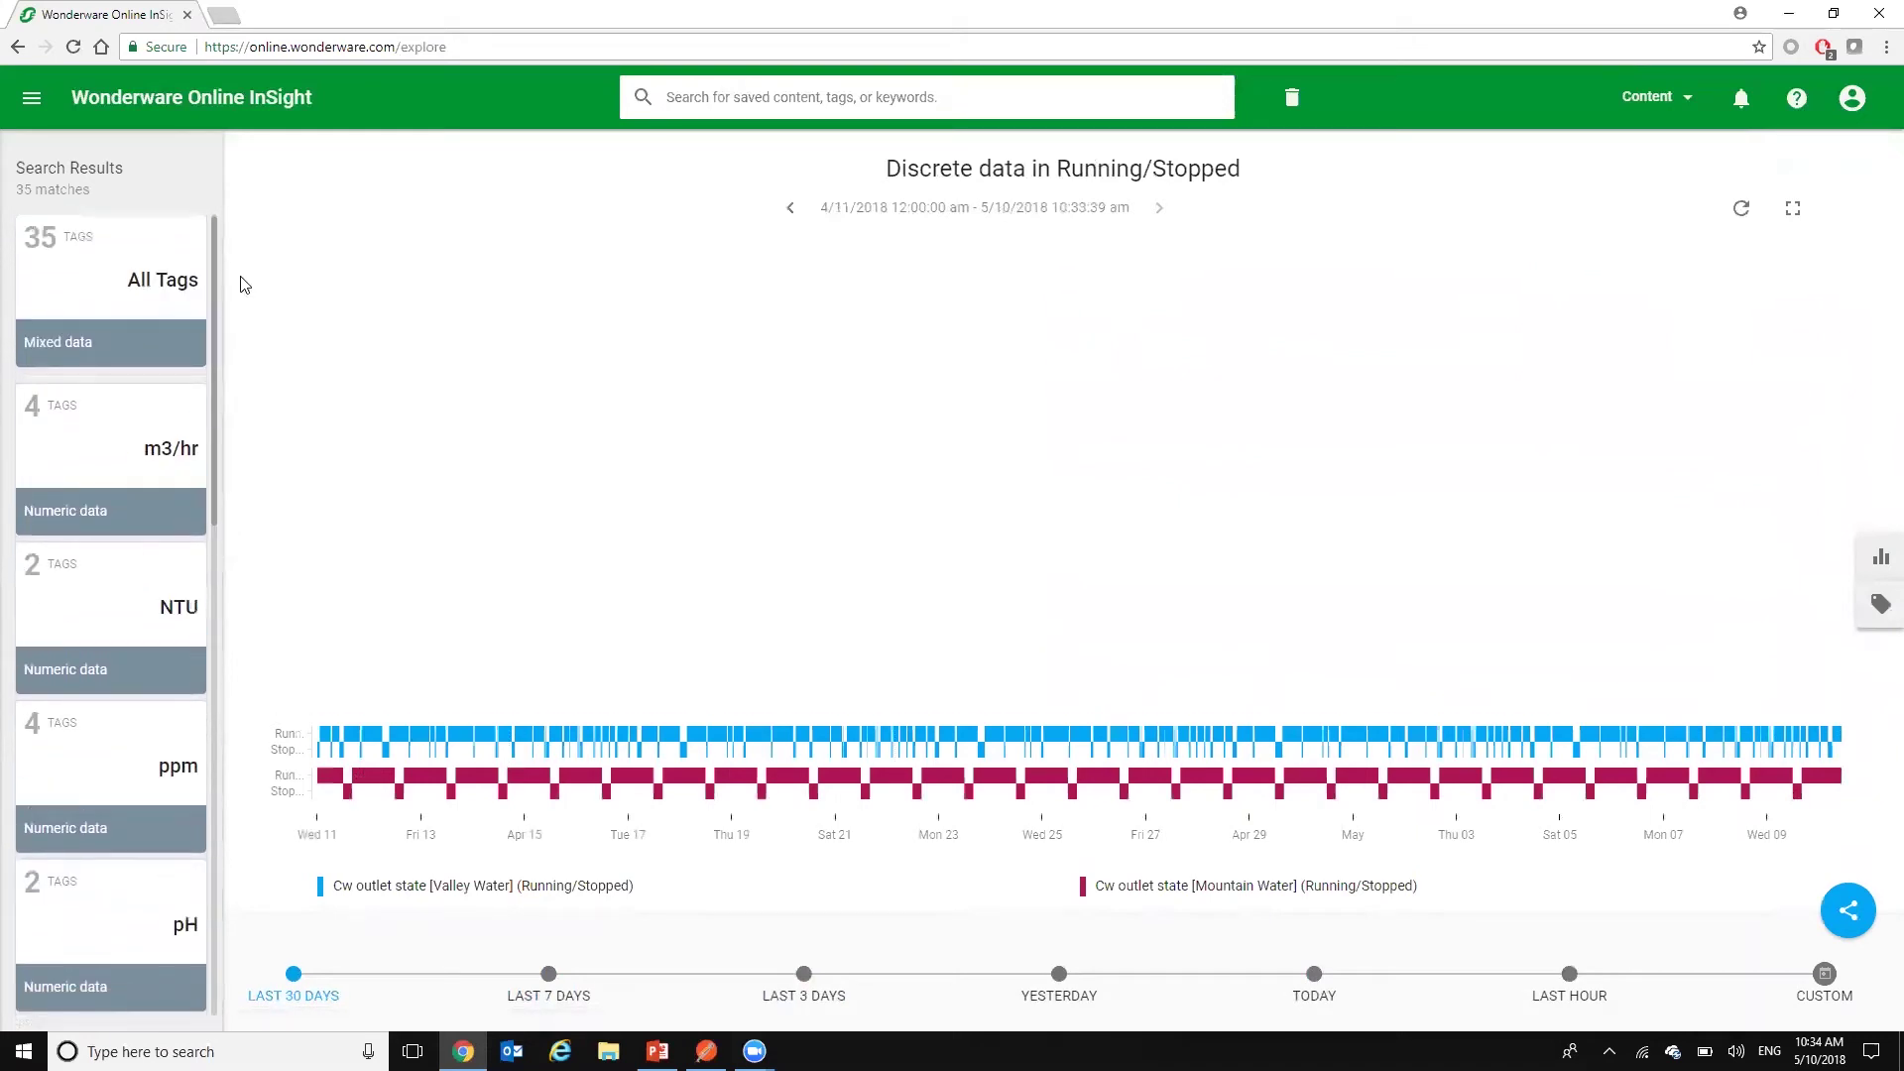
In All Tags mixed data, add Cw outlet flow and Cw outlet pressure, then show the visualization gallery.
{"action": "left_click", "coordinate": [140, 299]}
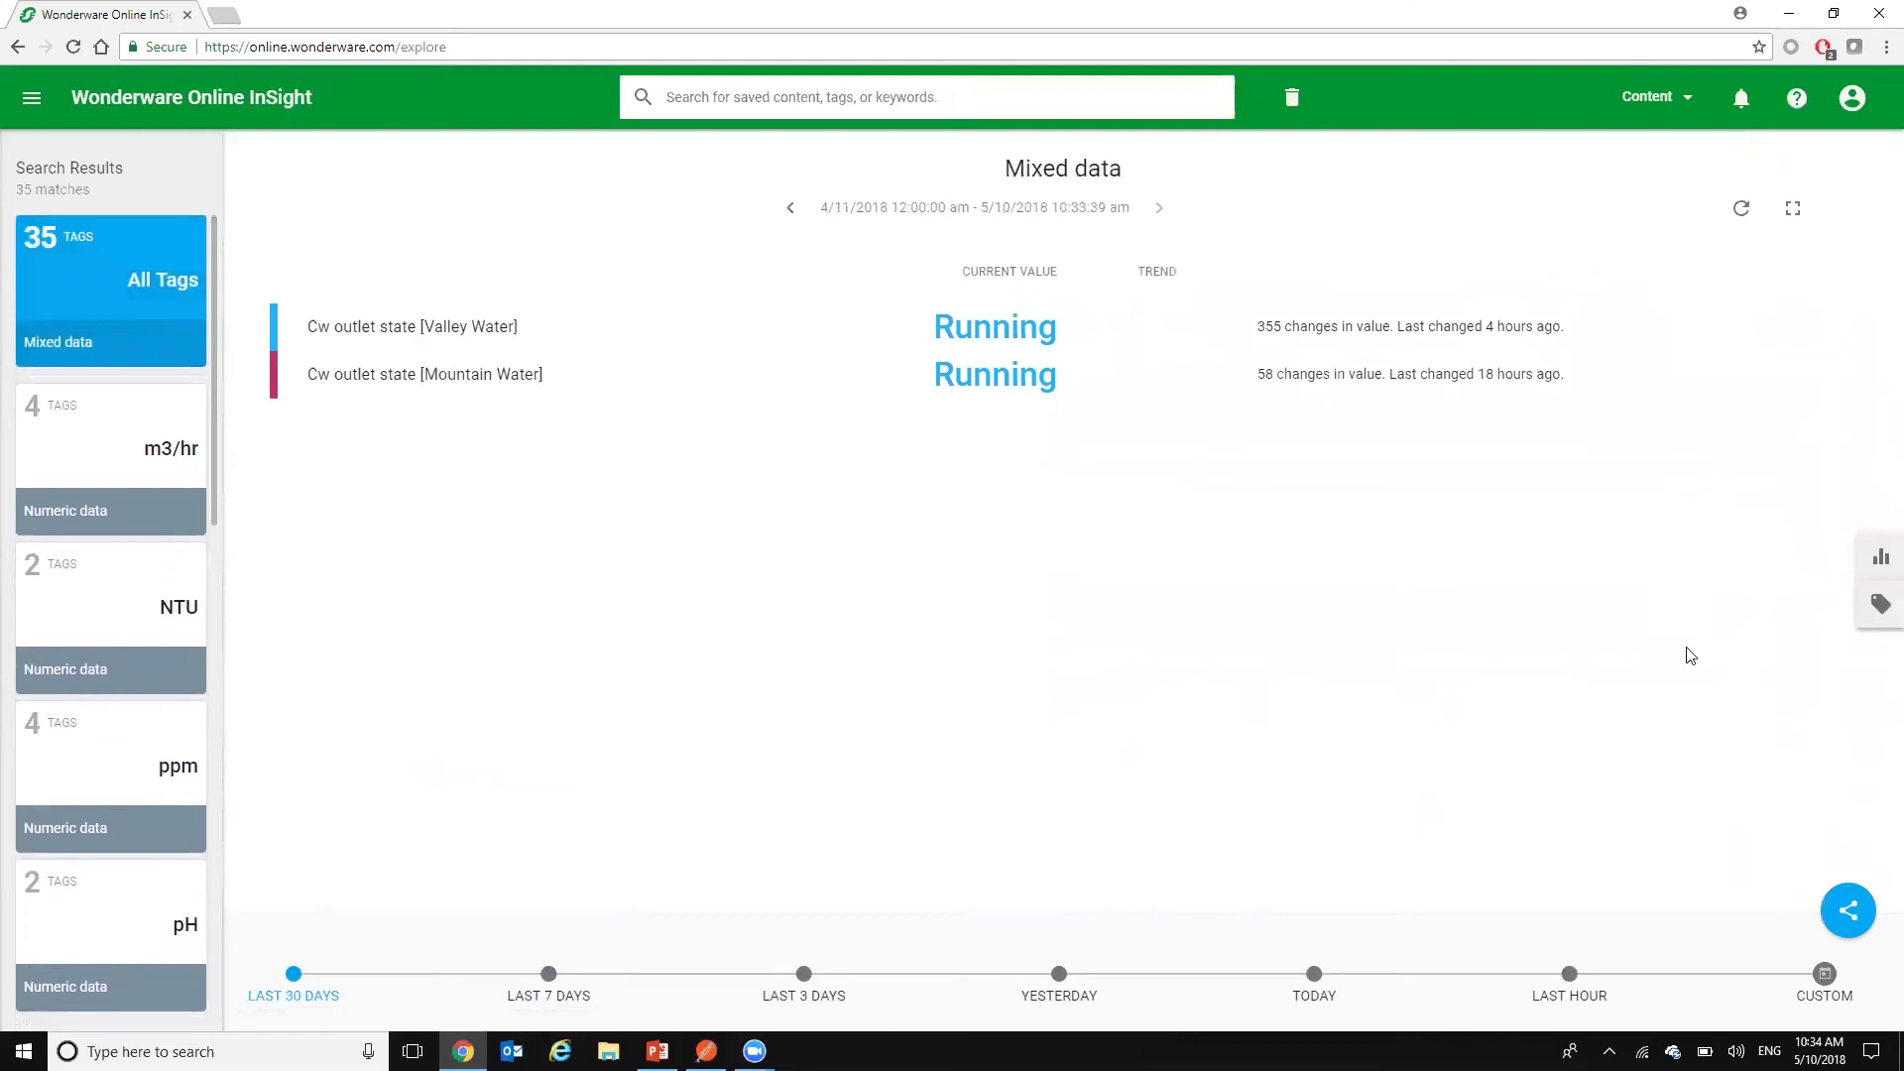
{"action": "left_click", "coordinate": [1878, 607]}
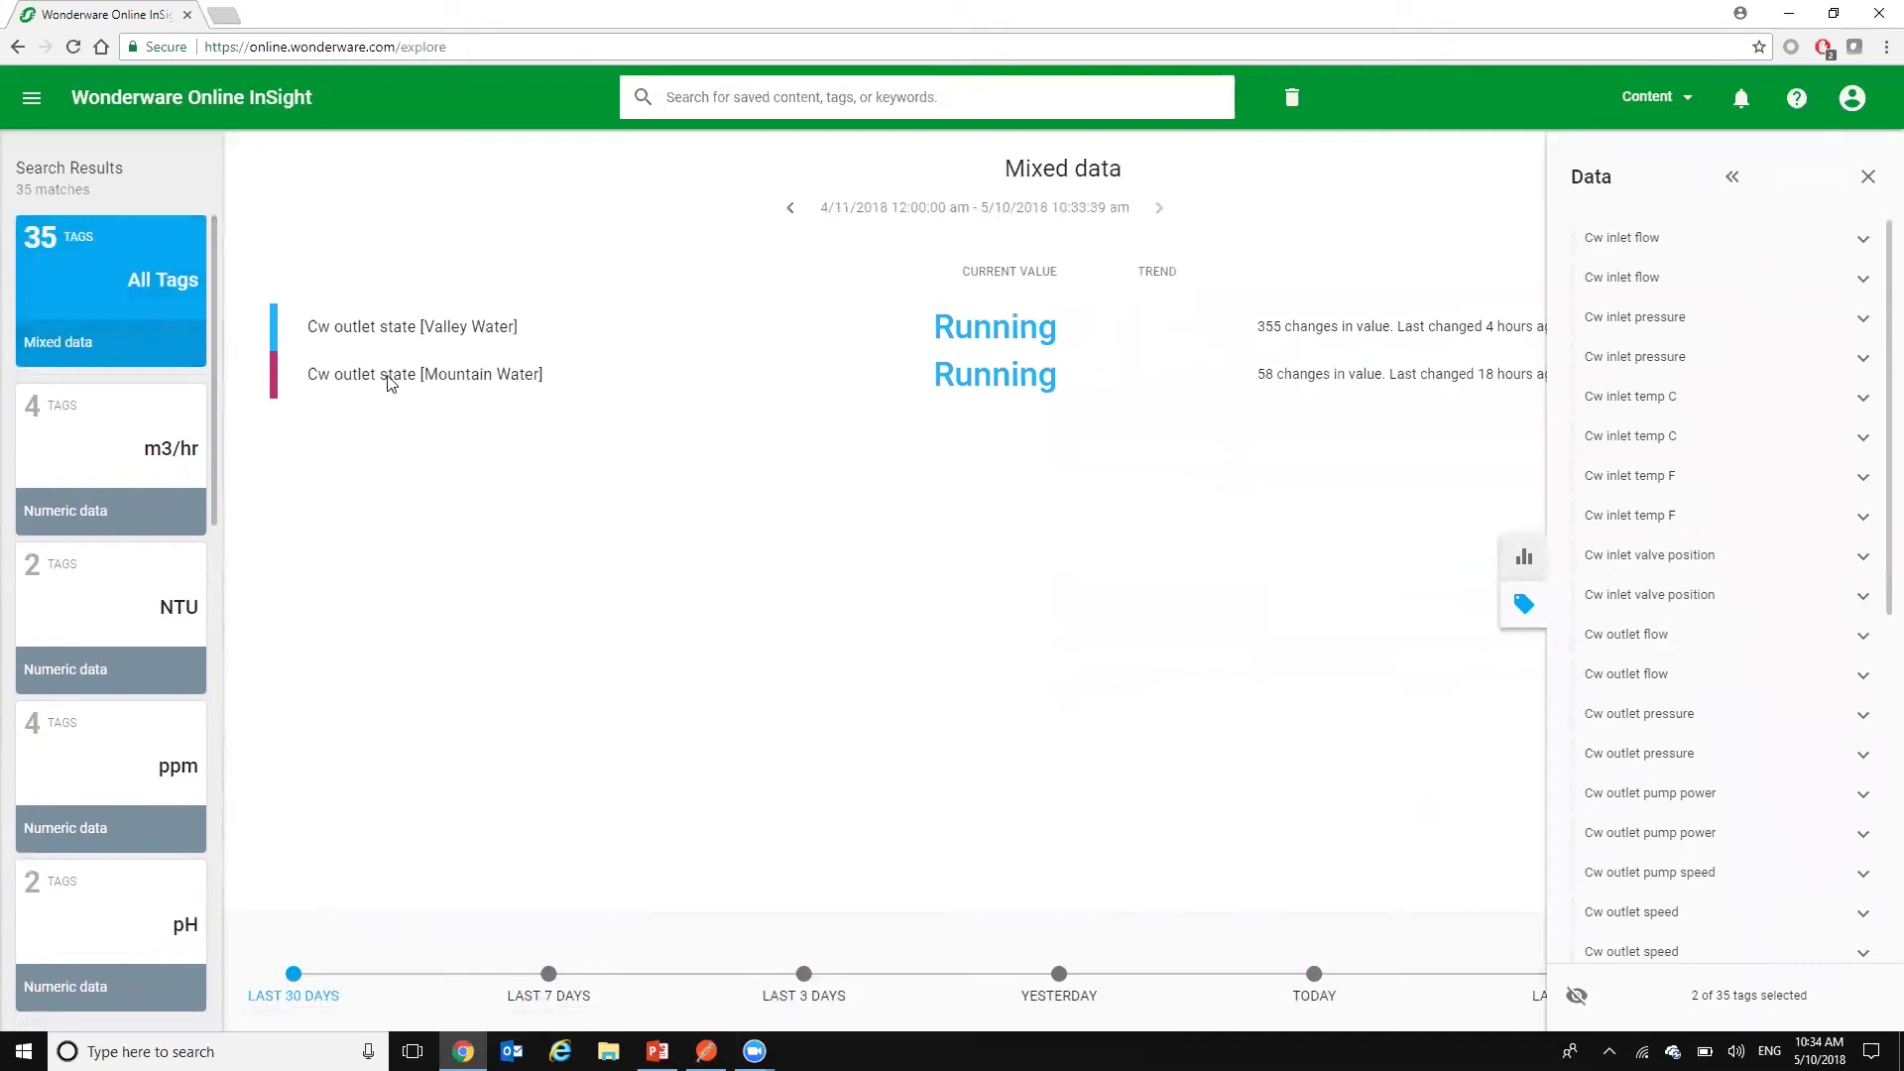
{"action": "mouse_move", "coordinate": [1696, 557]}
{"action": "scroll", "coordinate": [1874, 570], "scroll_direction": "down", "scroll_amount": 1}
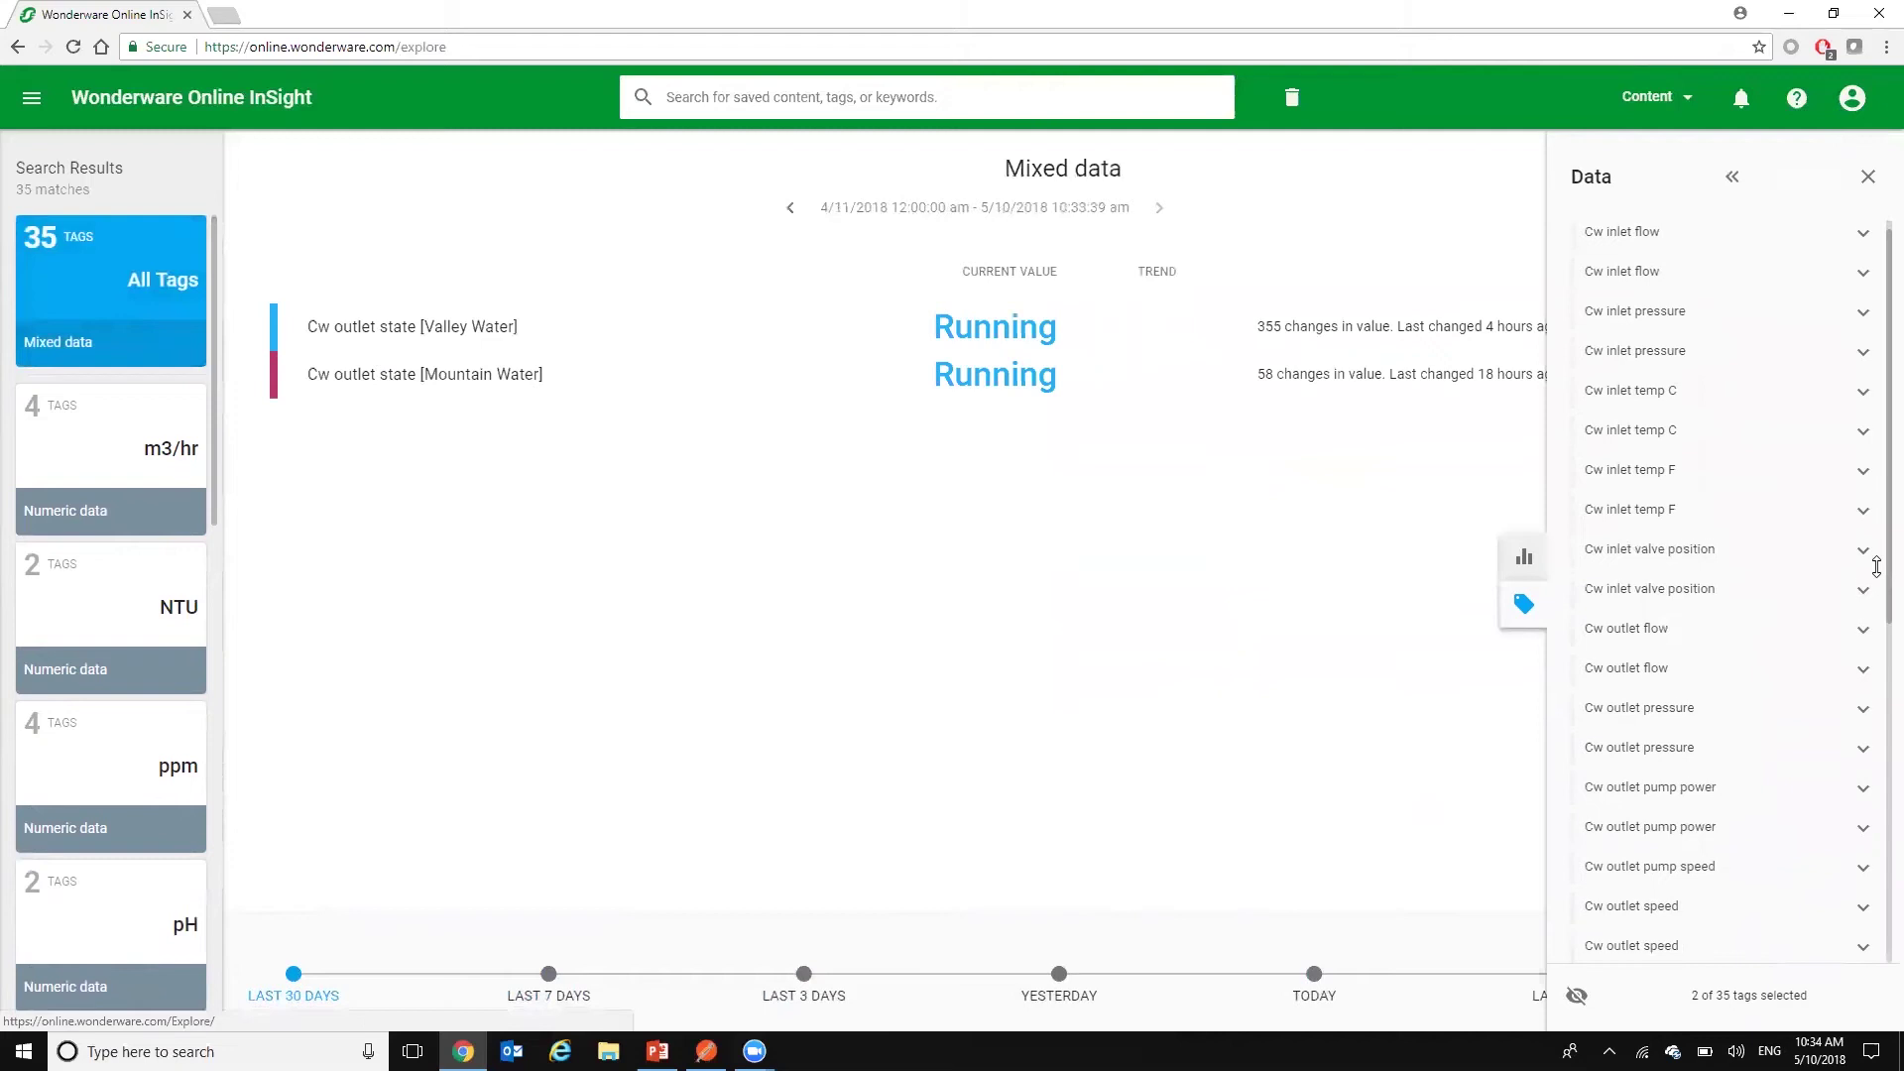
{"action": "left_click", "coordinate": [1615, 646]}
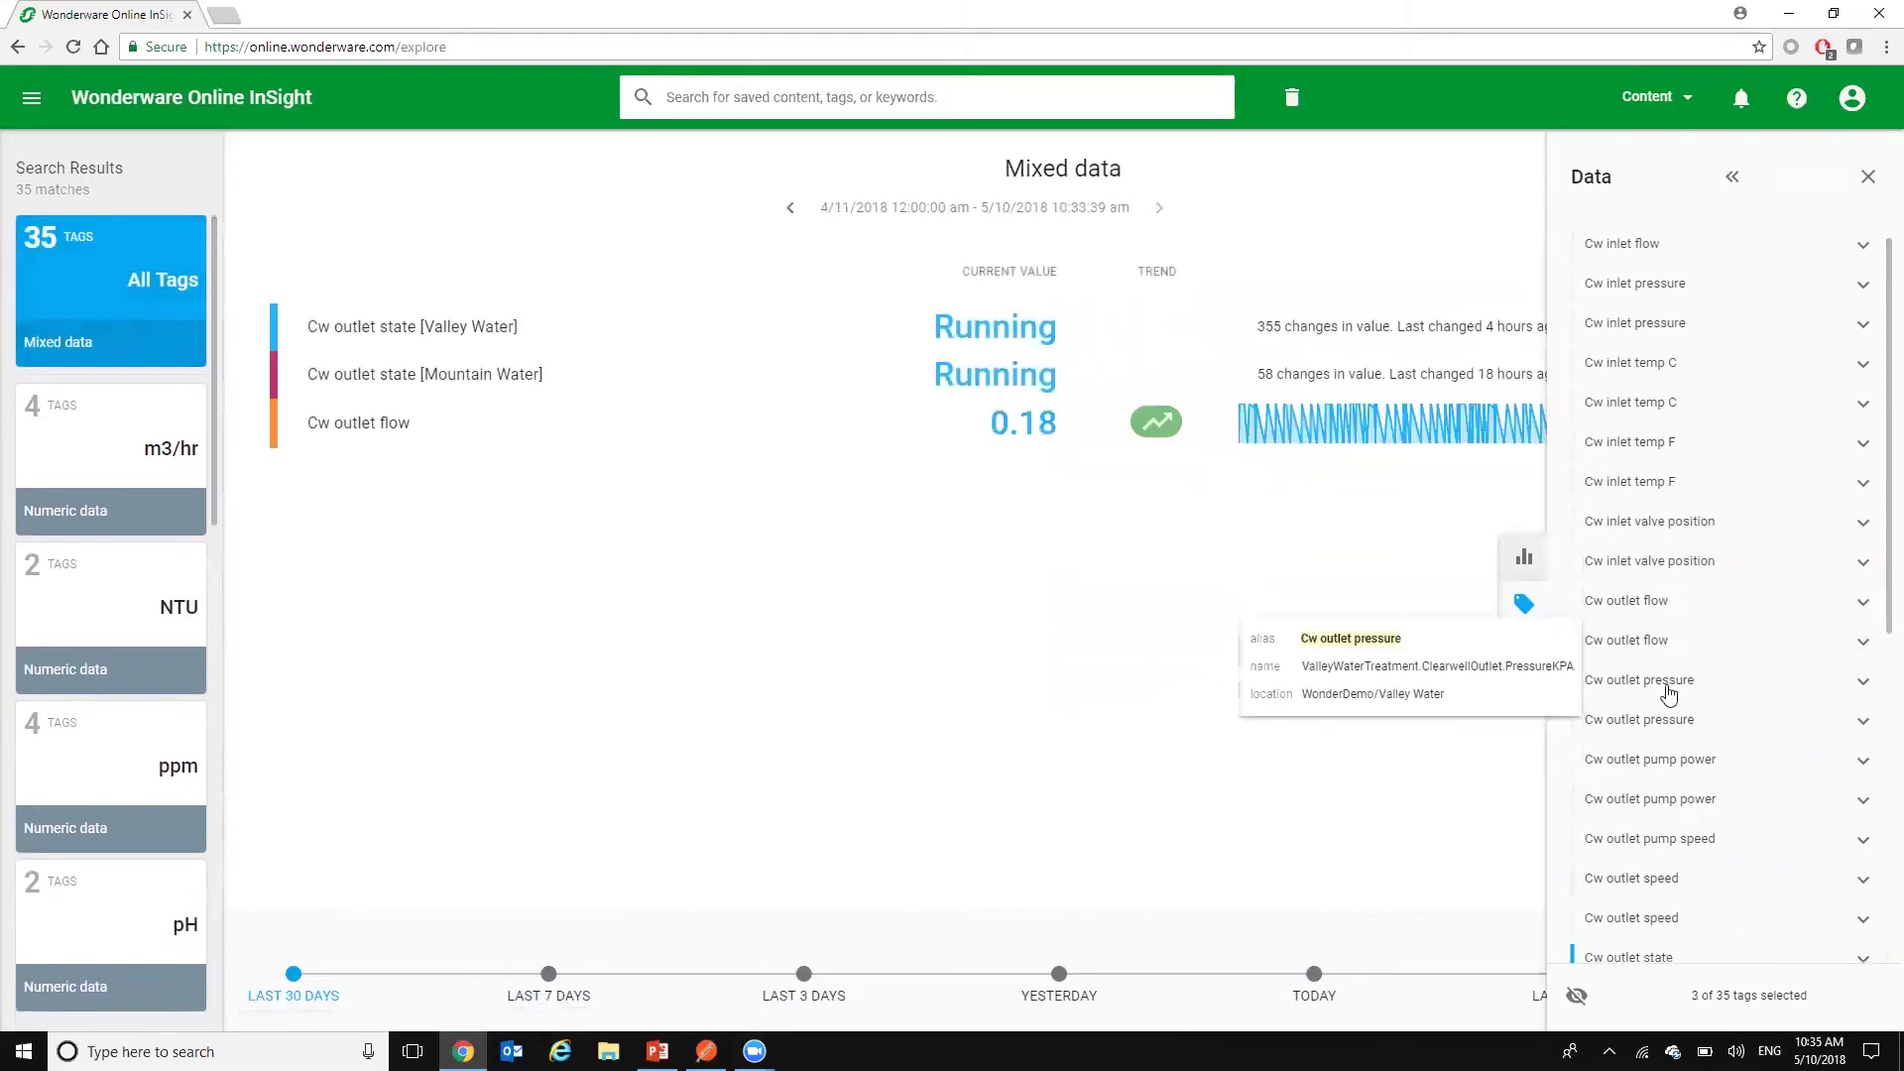
{"action": "left_click", "coordinate": [1656, 684]}
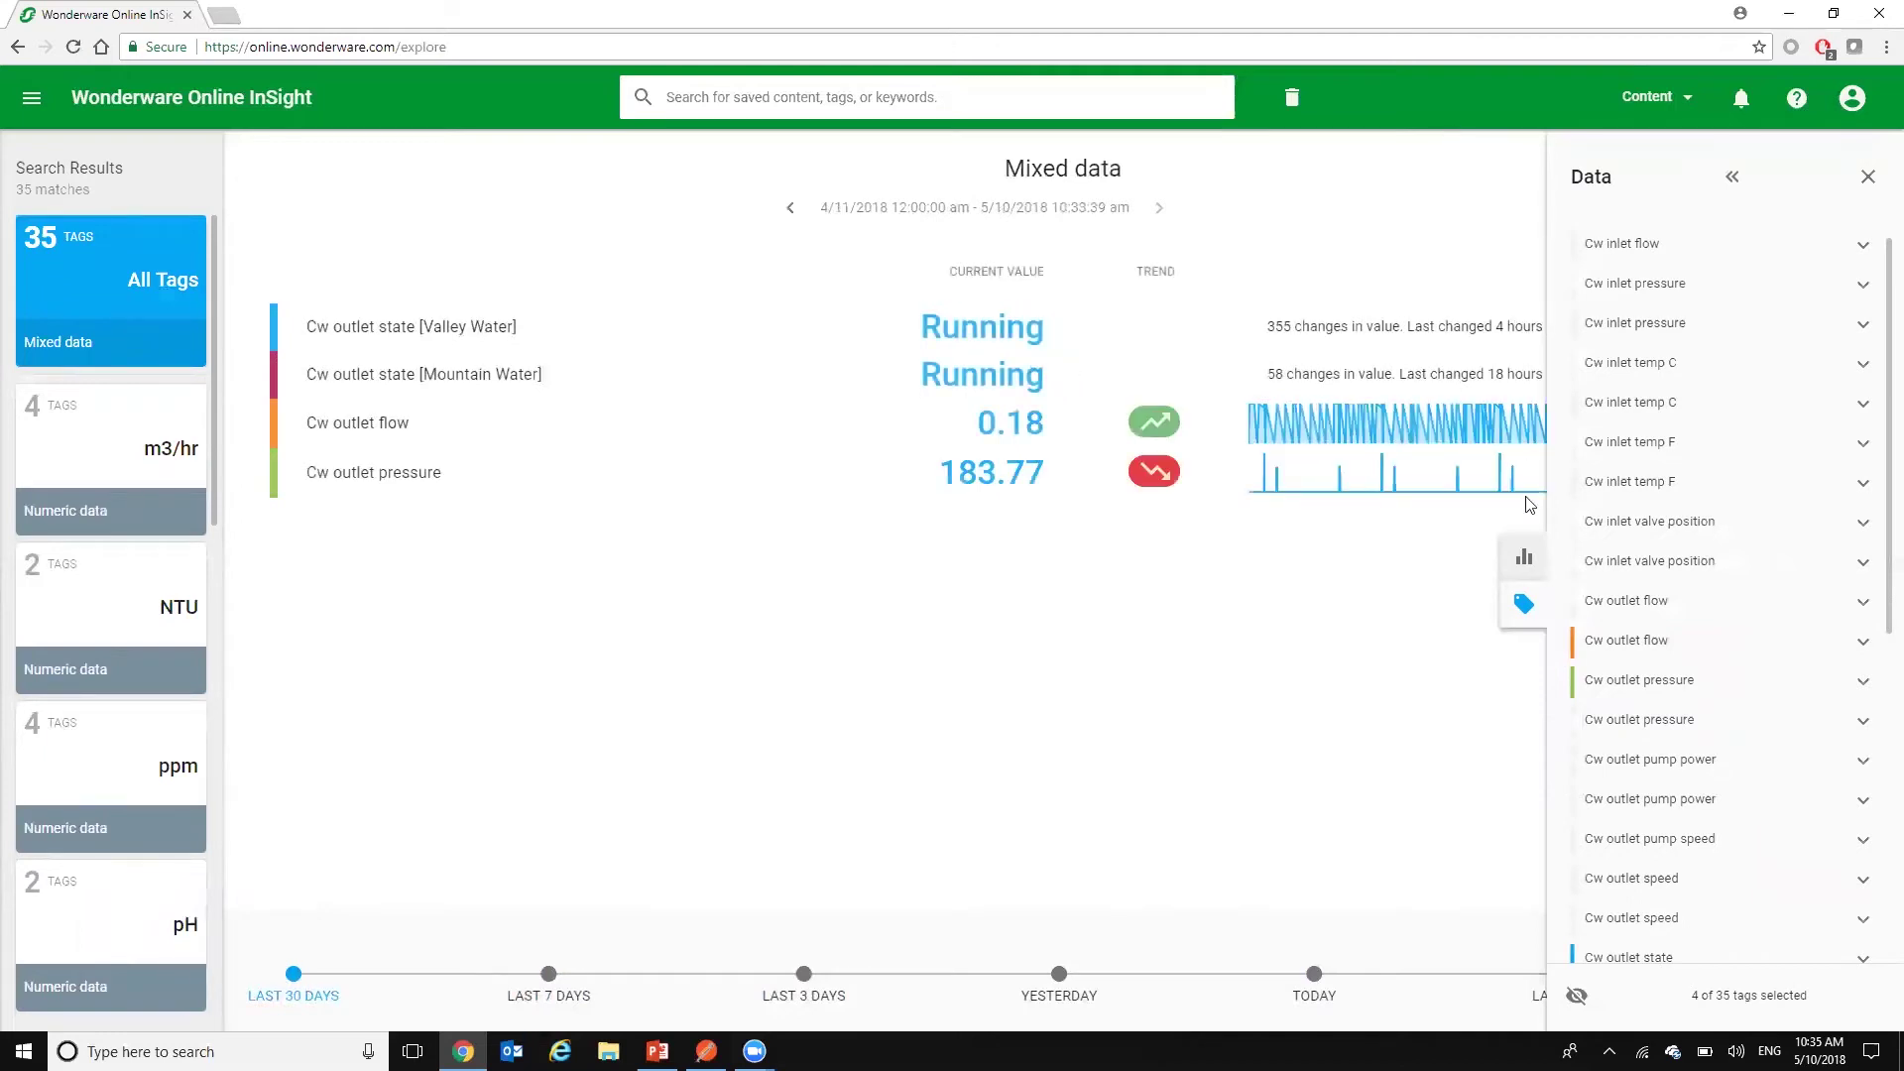
{"action": "left_click", "coordinate": [1525, 560]}
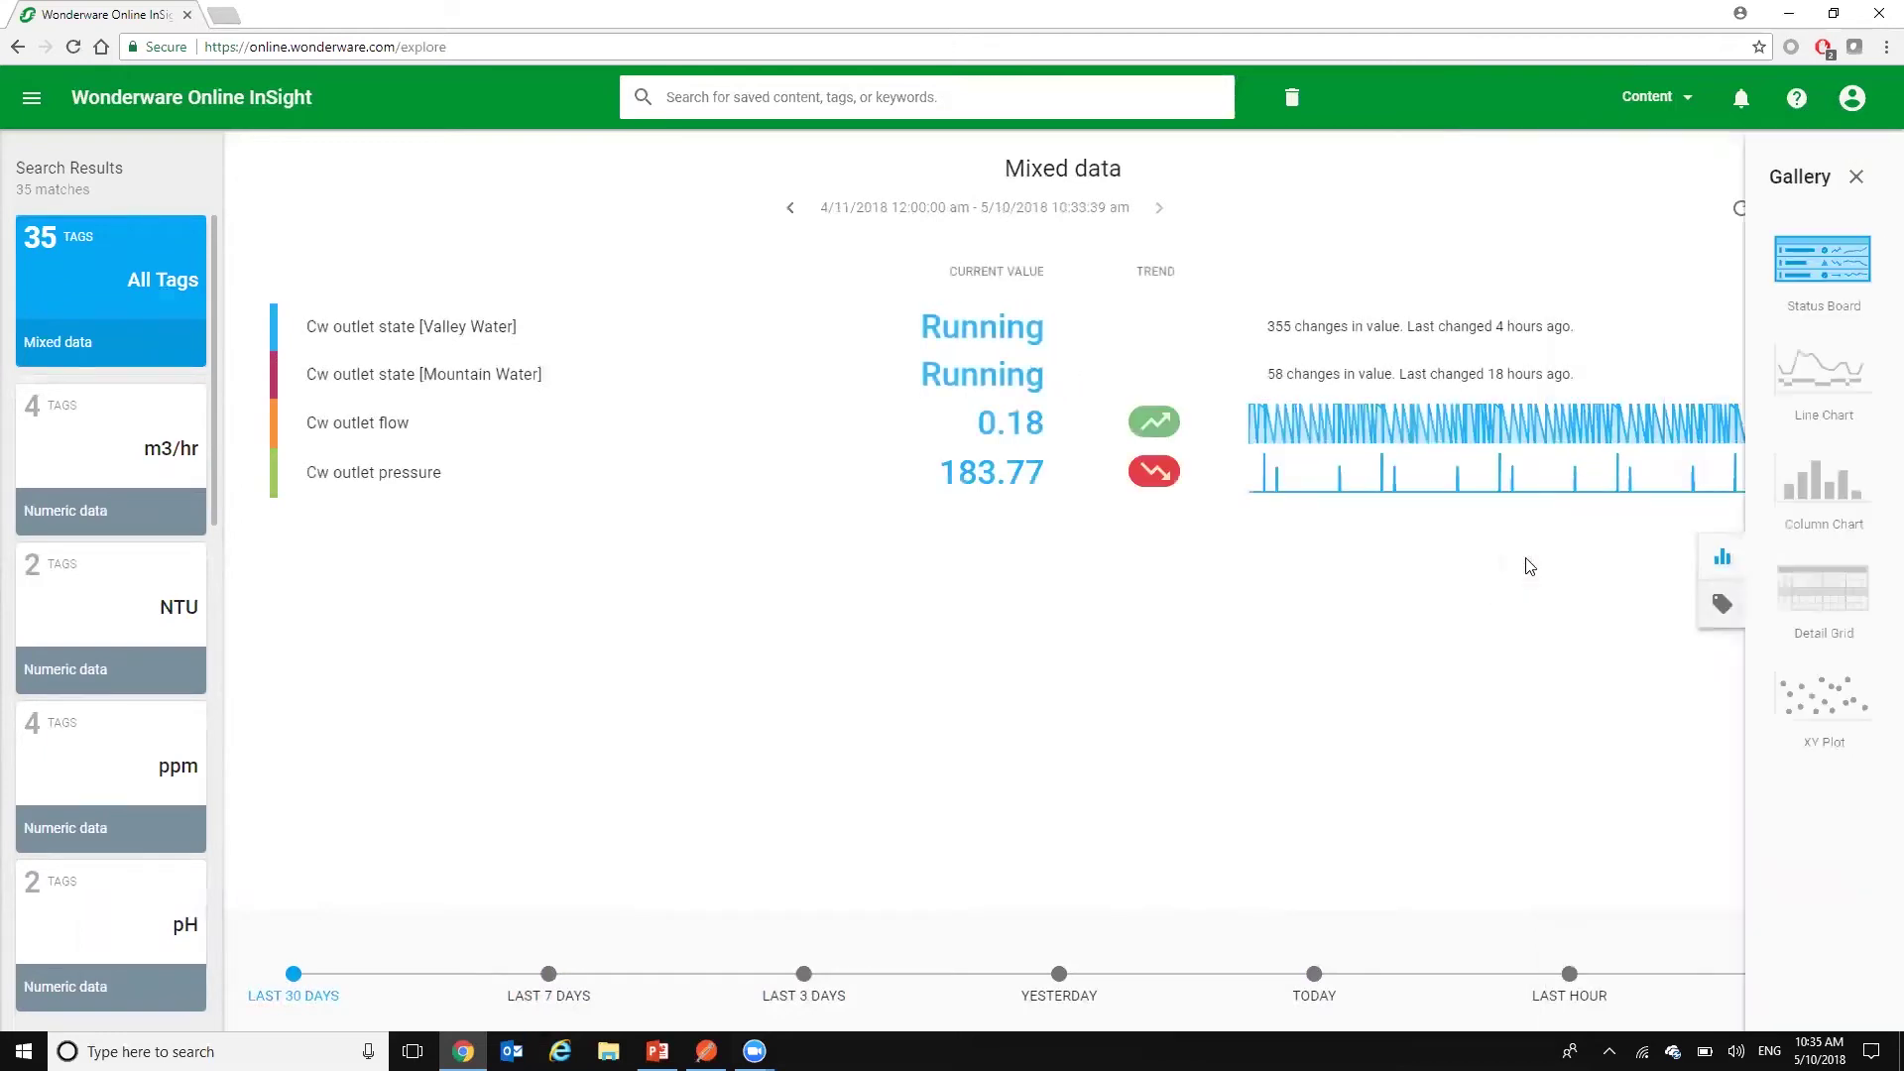
Chart the four tags as a line chart with stacked axes, limited to today.
{"action": "left_click", "coordinate": [1829, 382]}
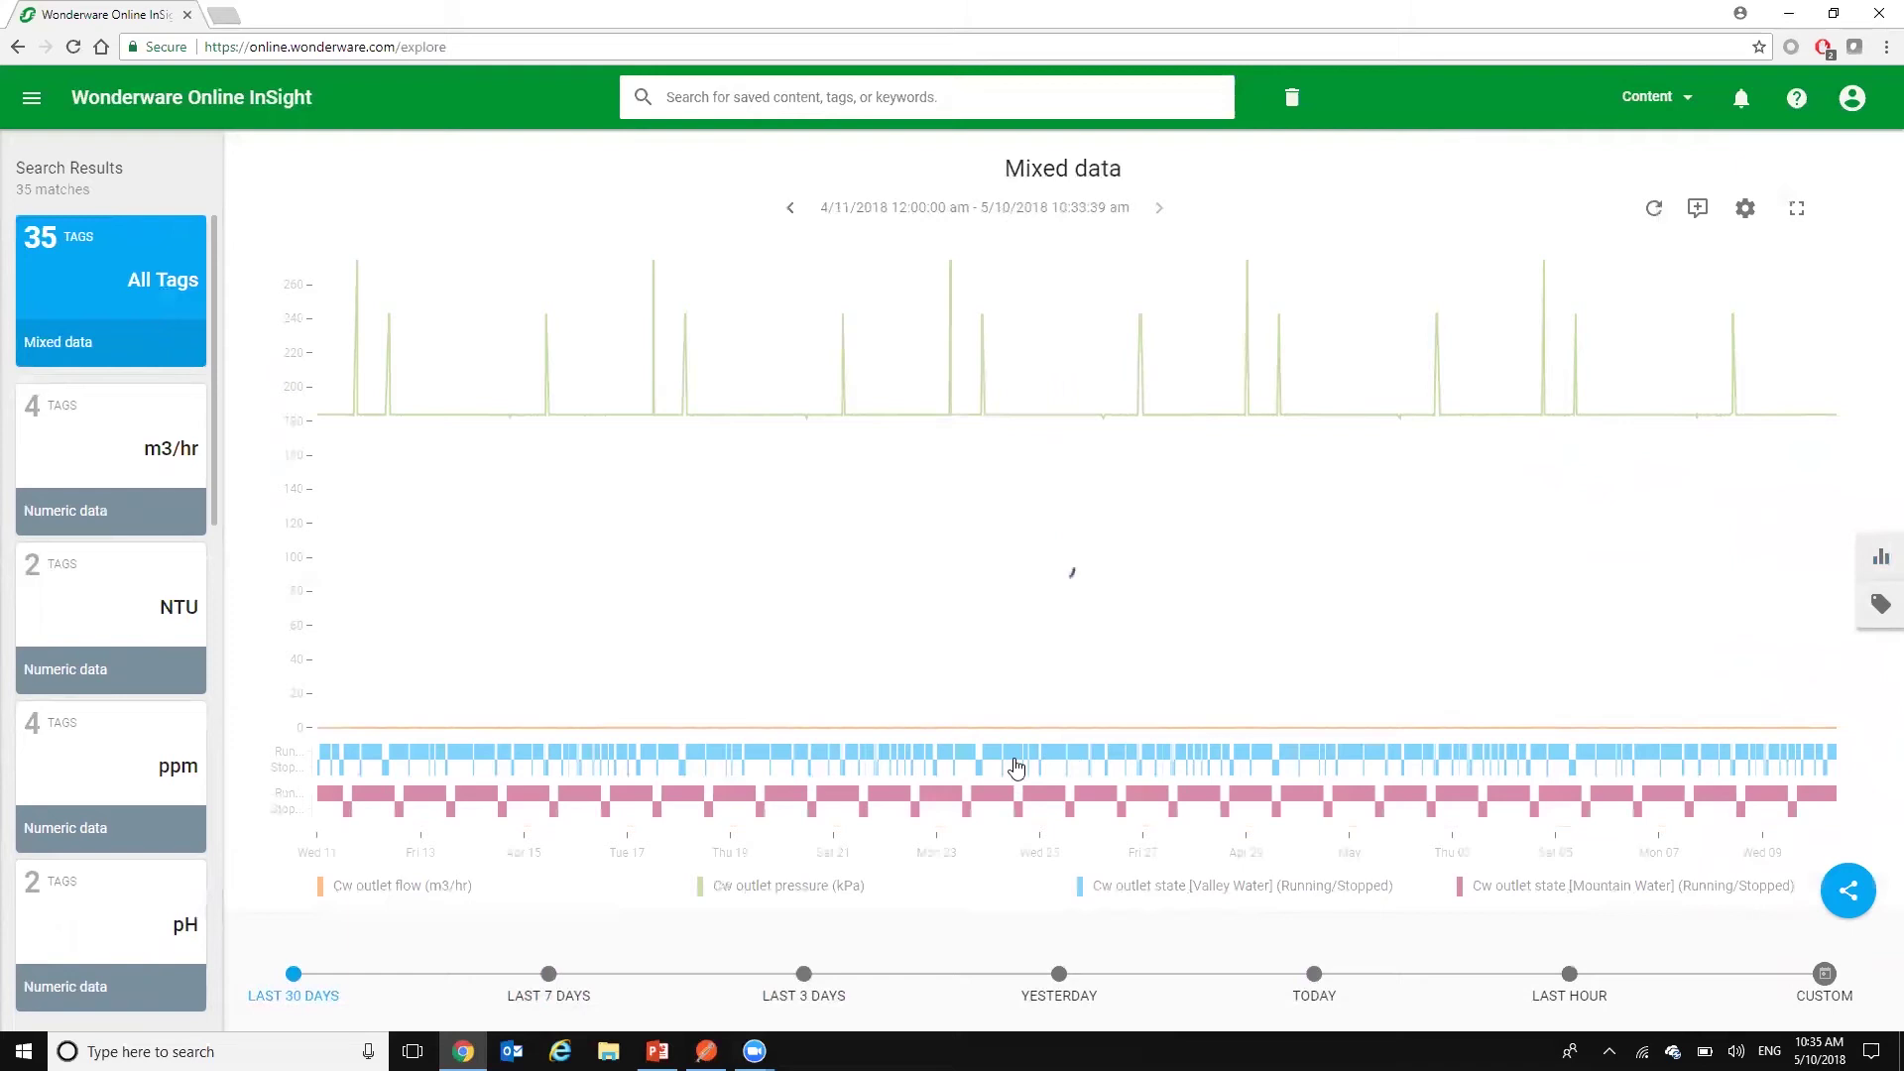
{"action": "mouse_move", "coordinate": [1018, 759]}
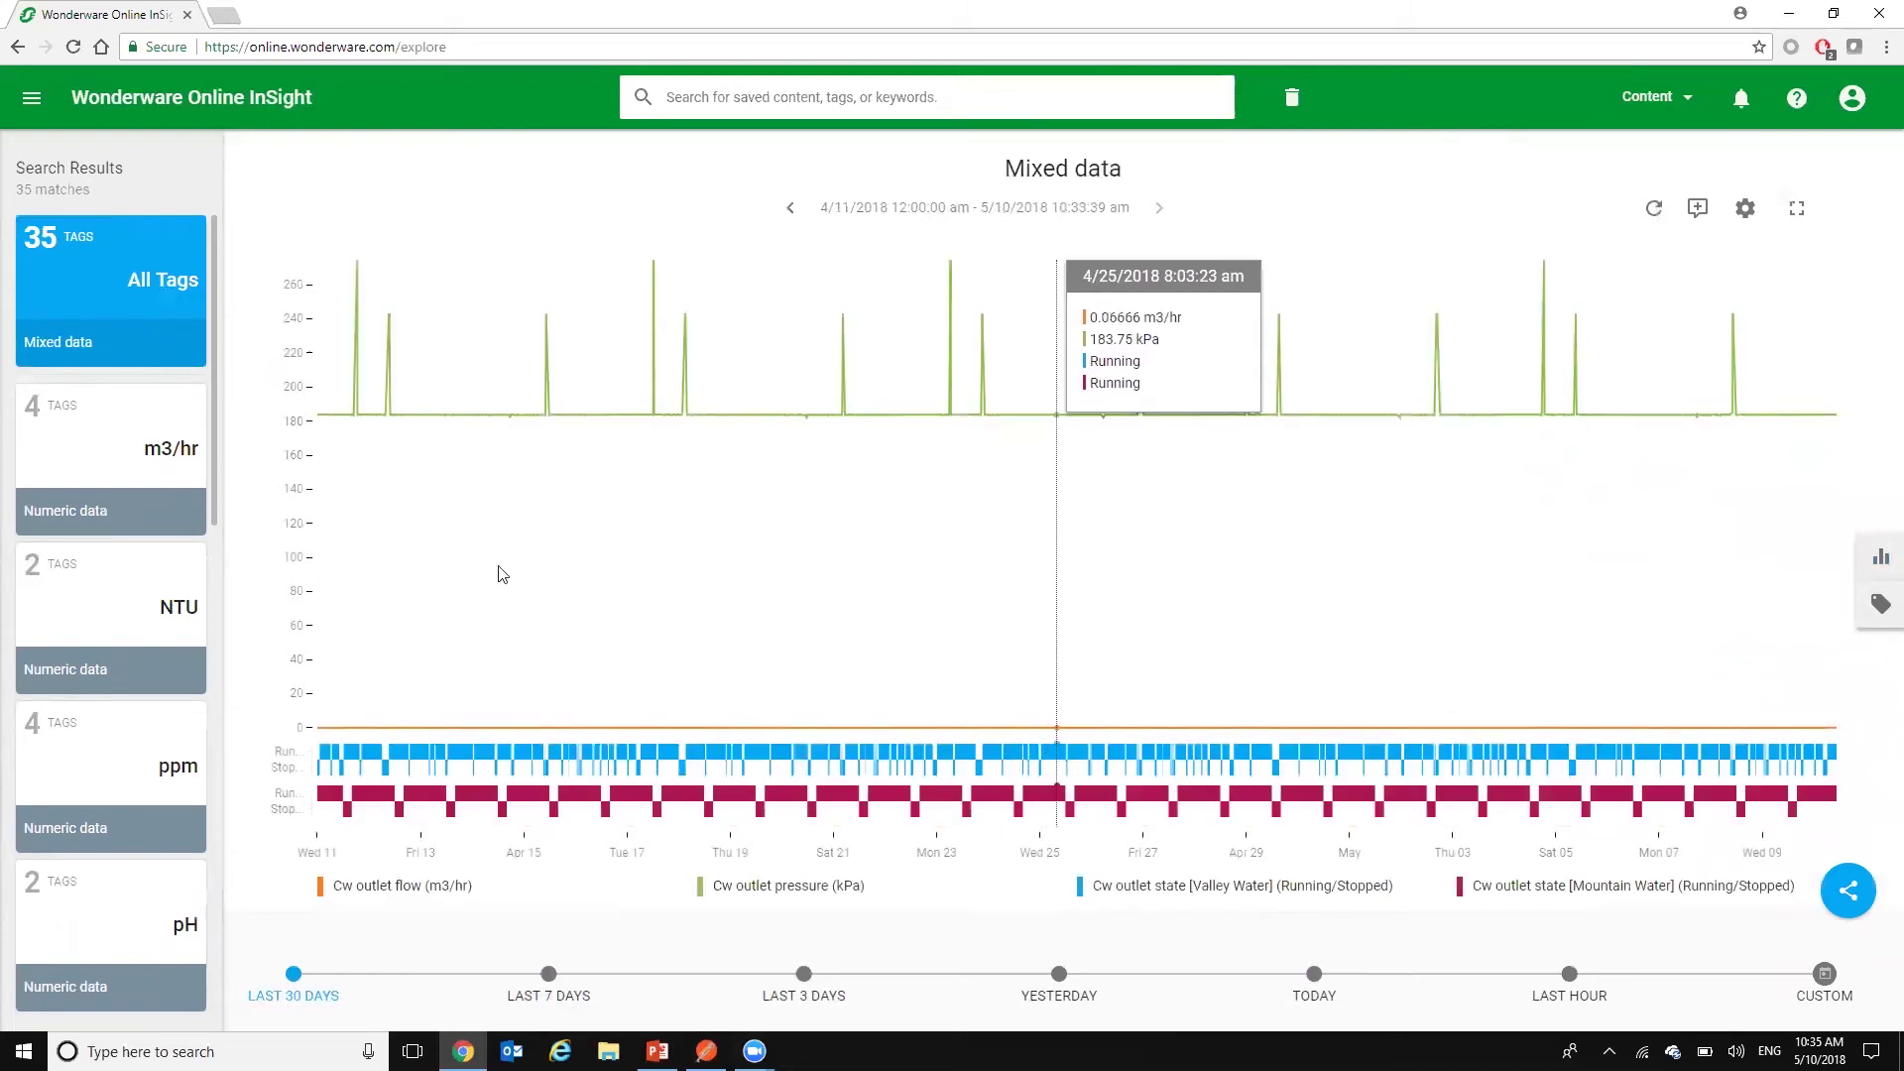
{"action": "left_click", "coordinate": [297, 526]}
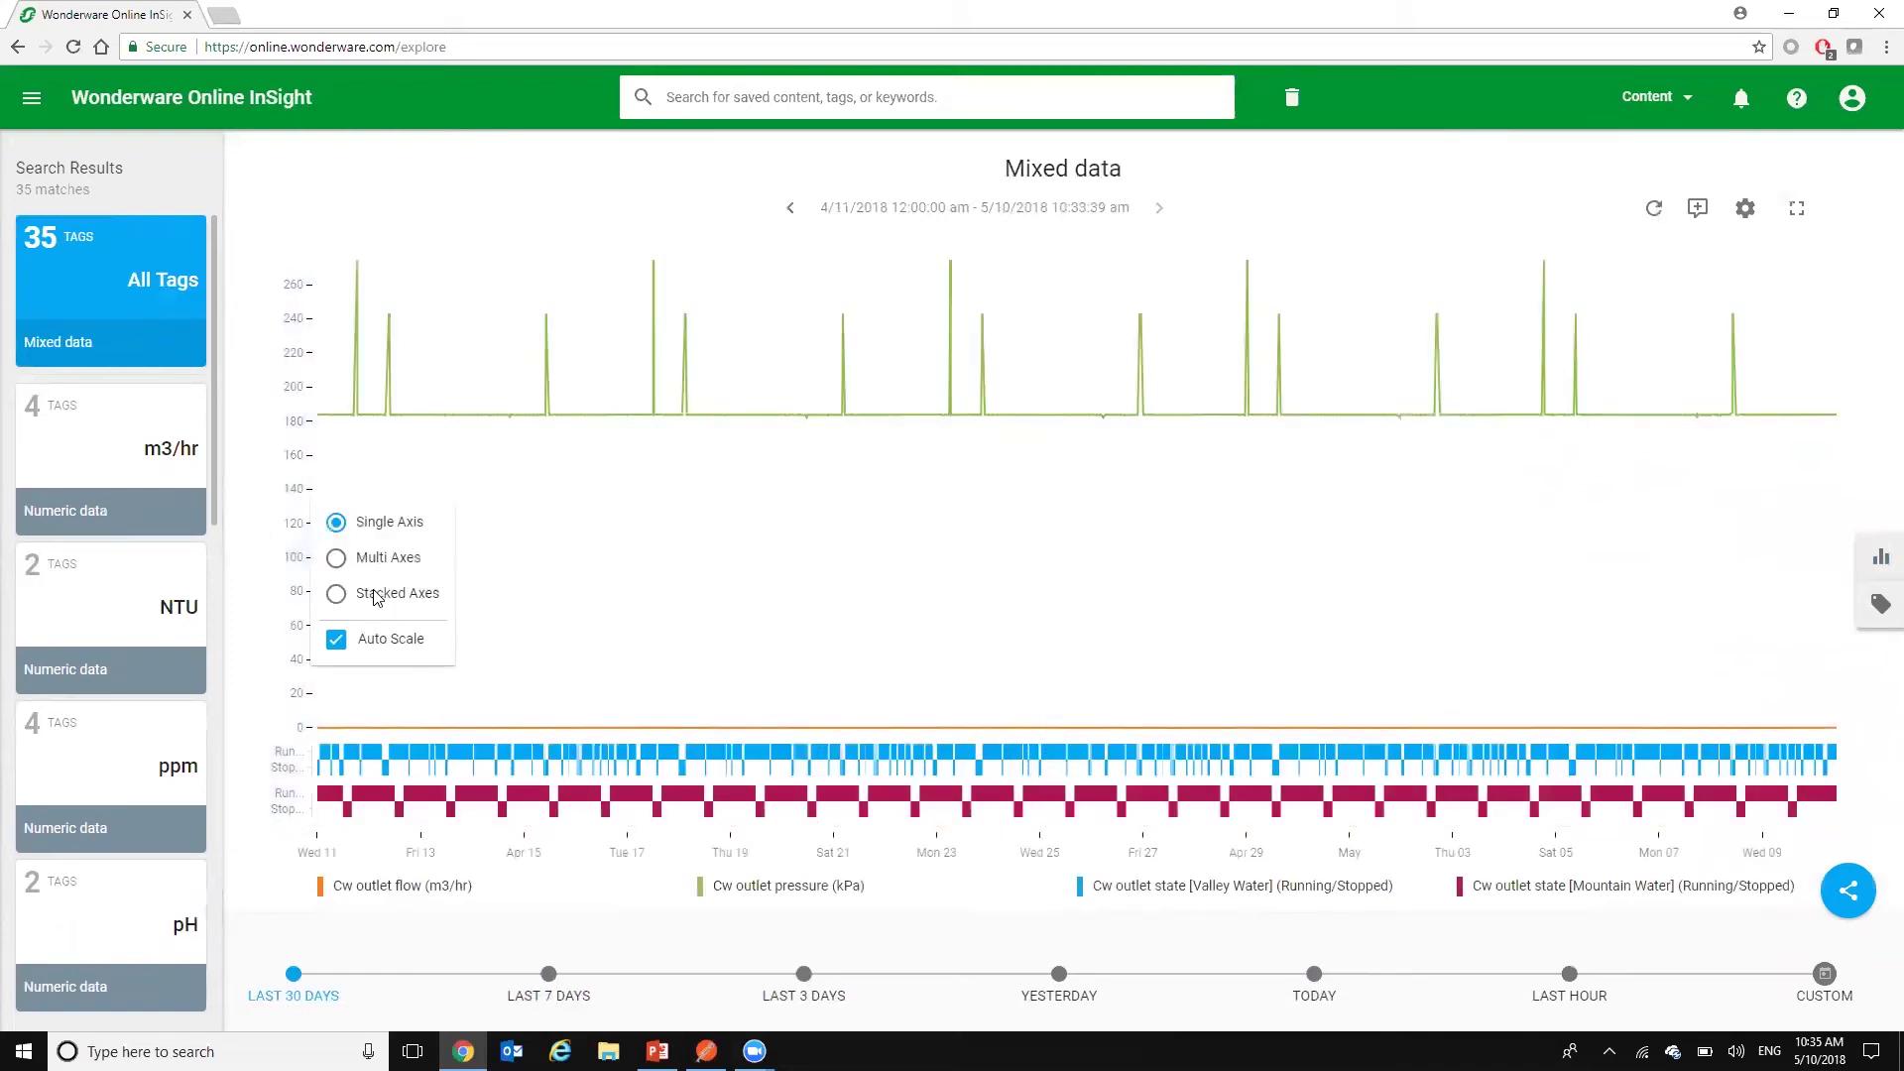
{"action": "left_click", "coordinate": [375, 593]}
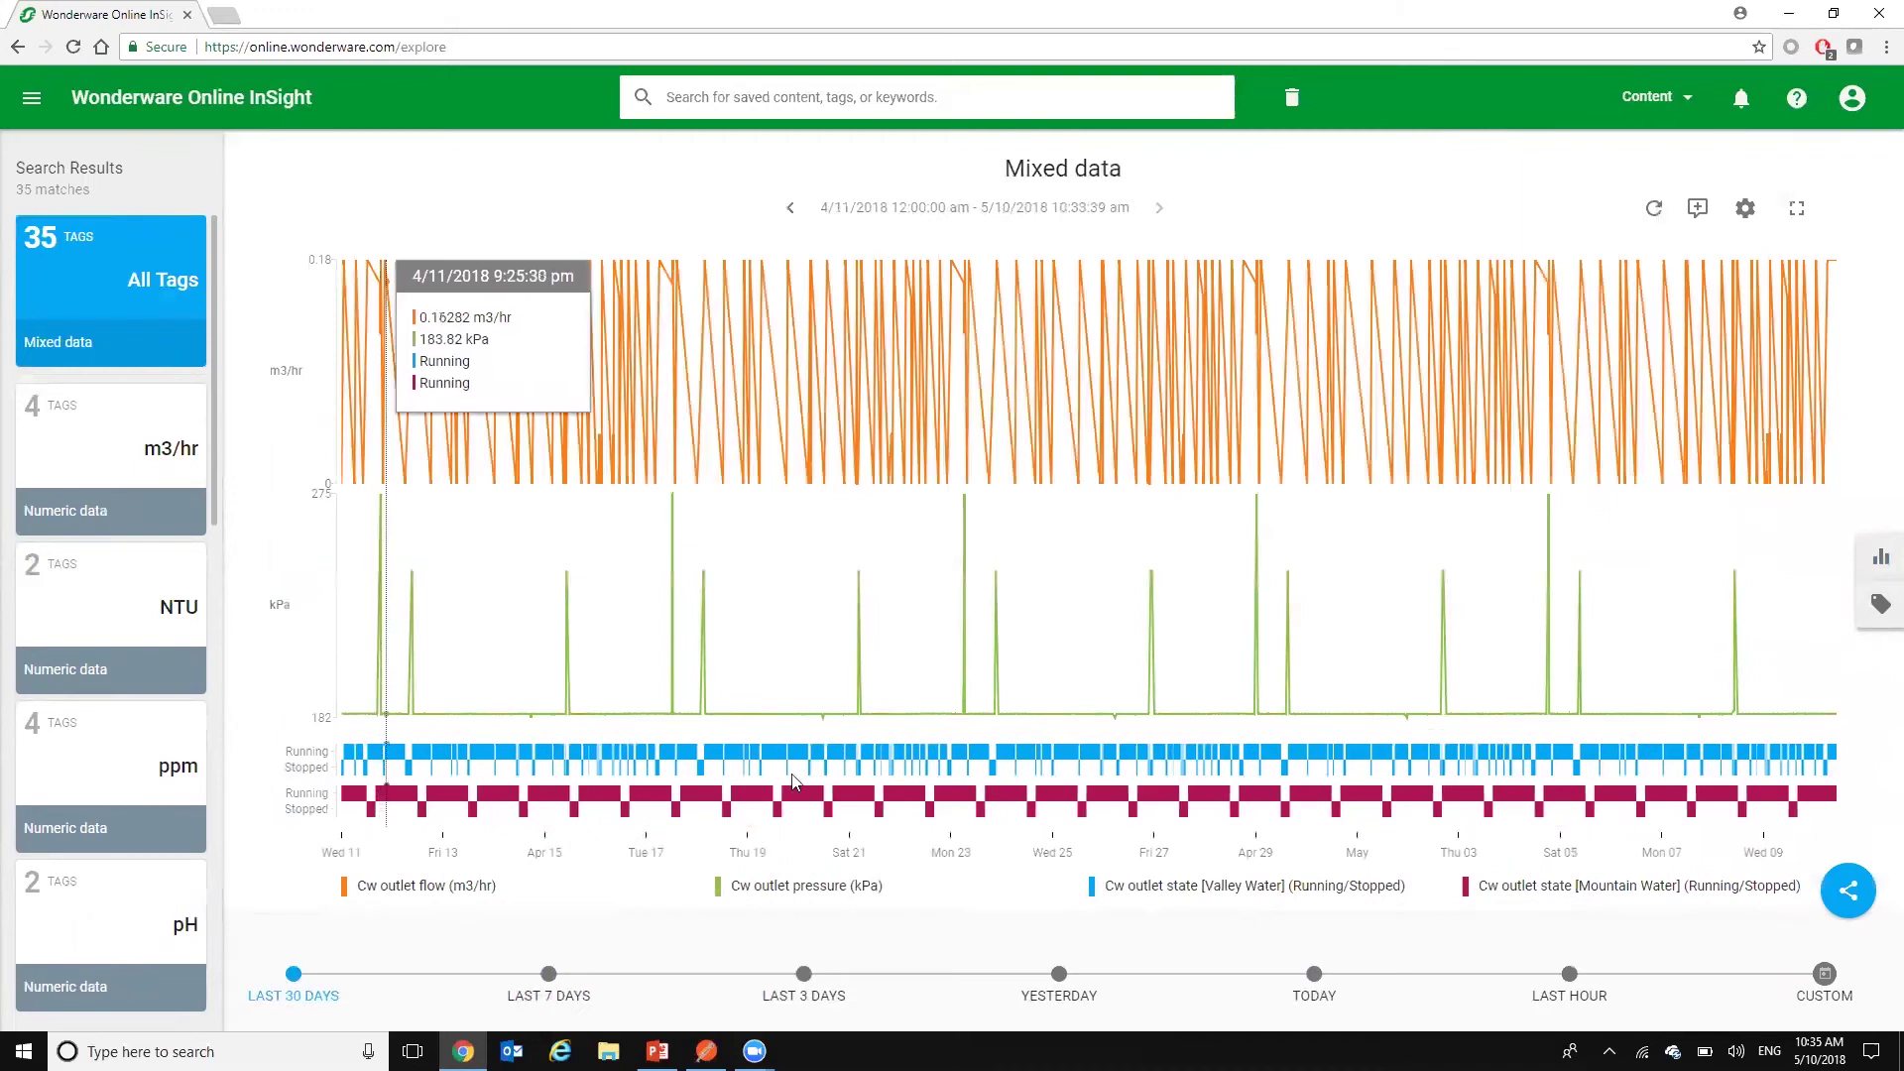
{"action": "left_click", "coordinate": [1314, 976]}
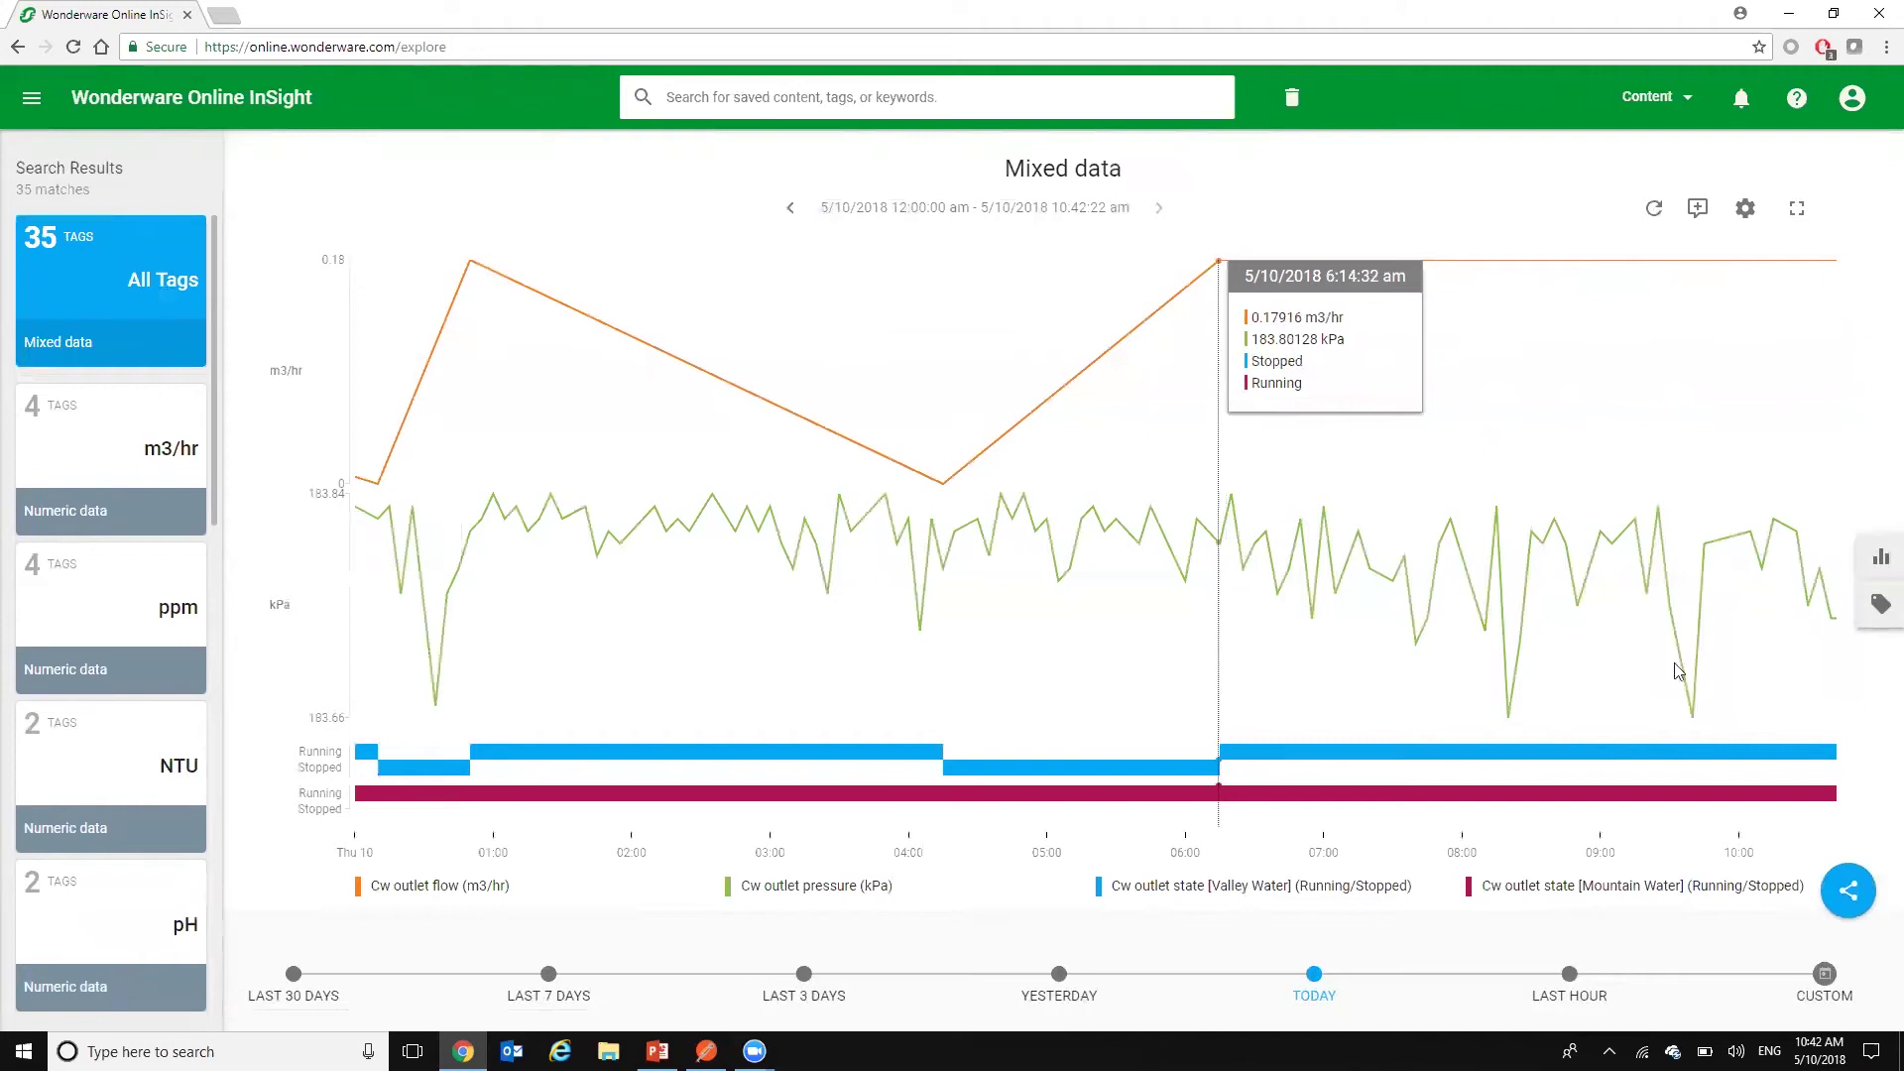
{"action": "left_click", "coordinate": [1851, 895]}
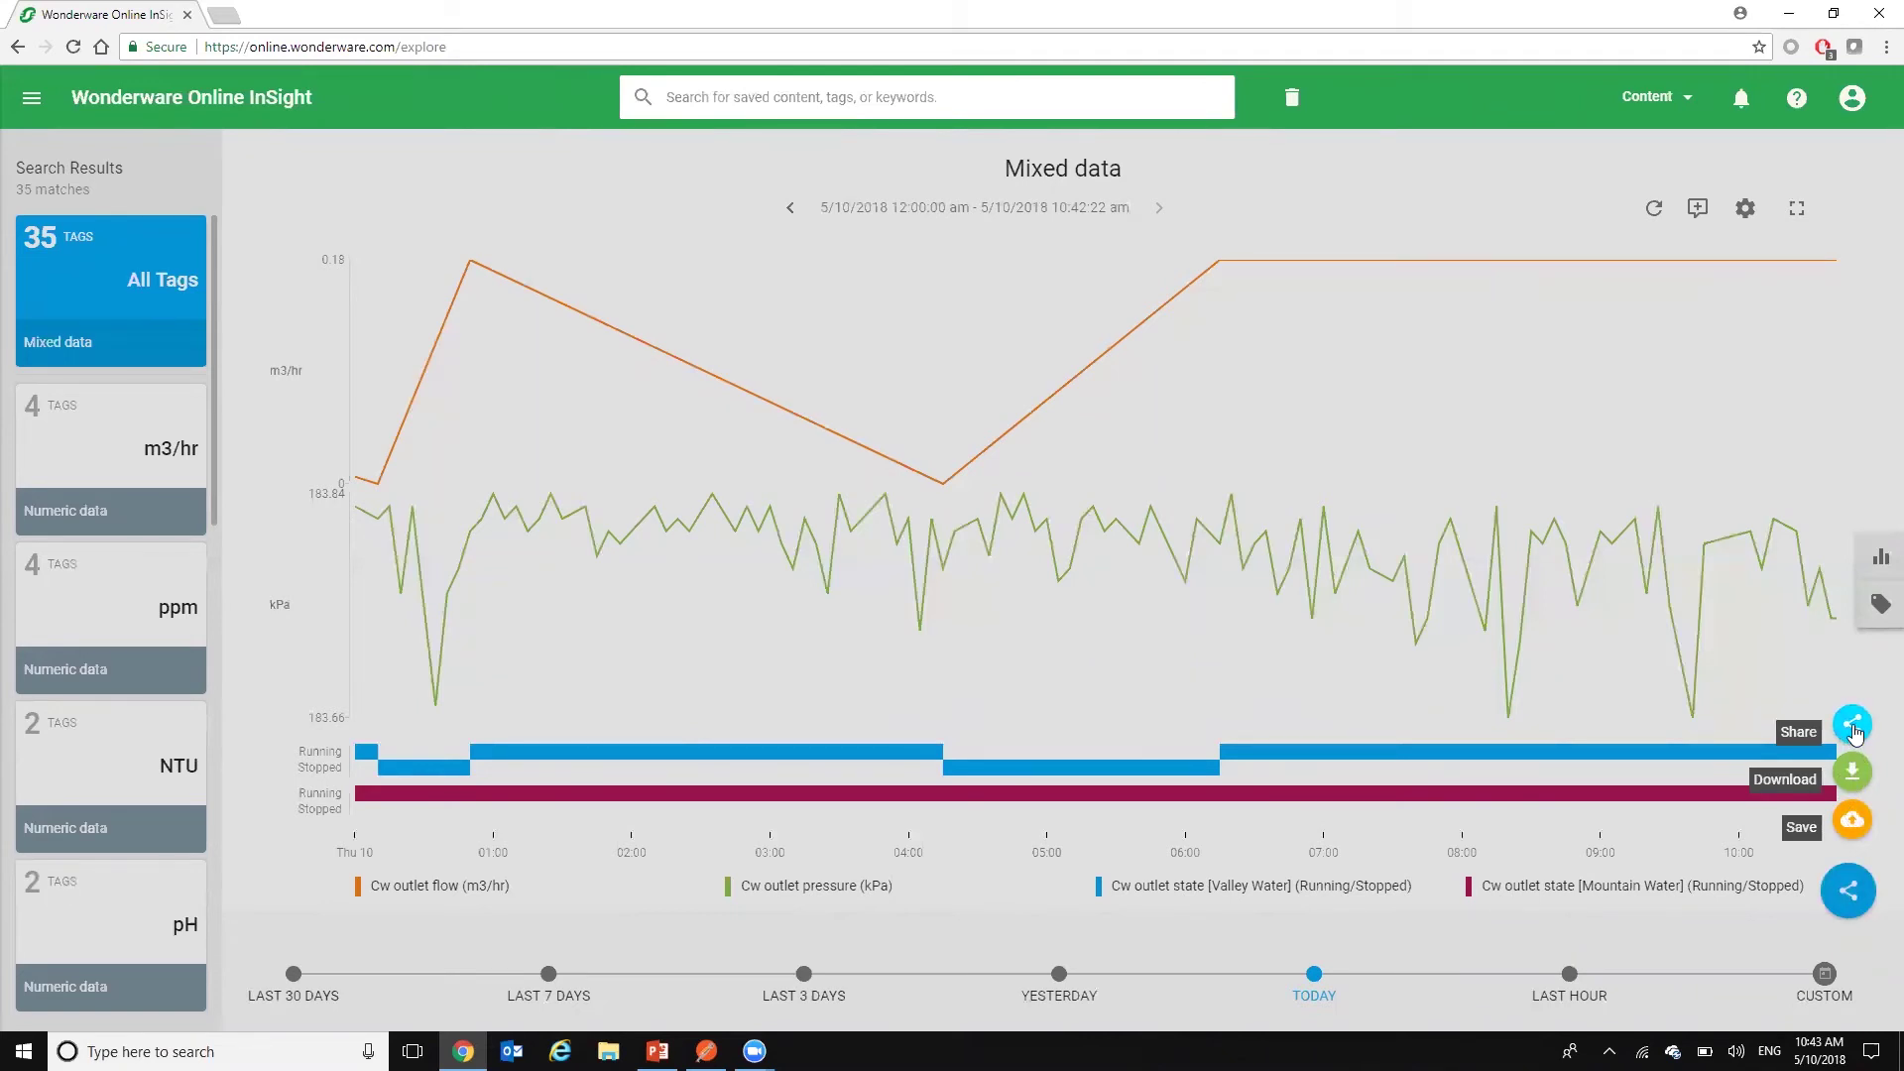
{"action": "left_click", "coordinate": [1408, 639]}
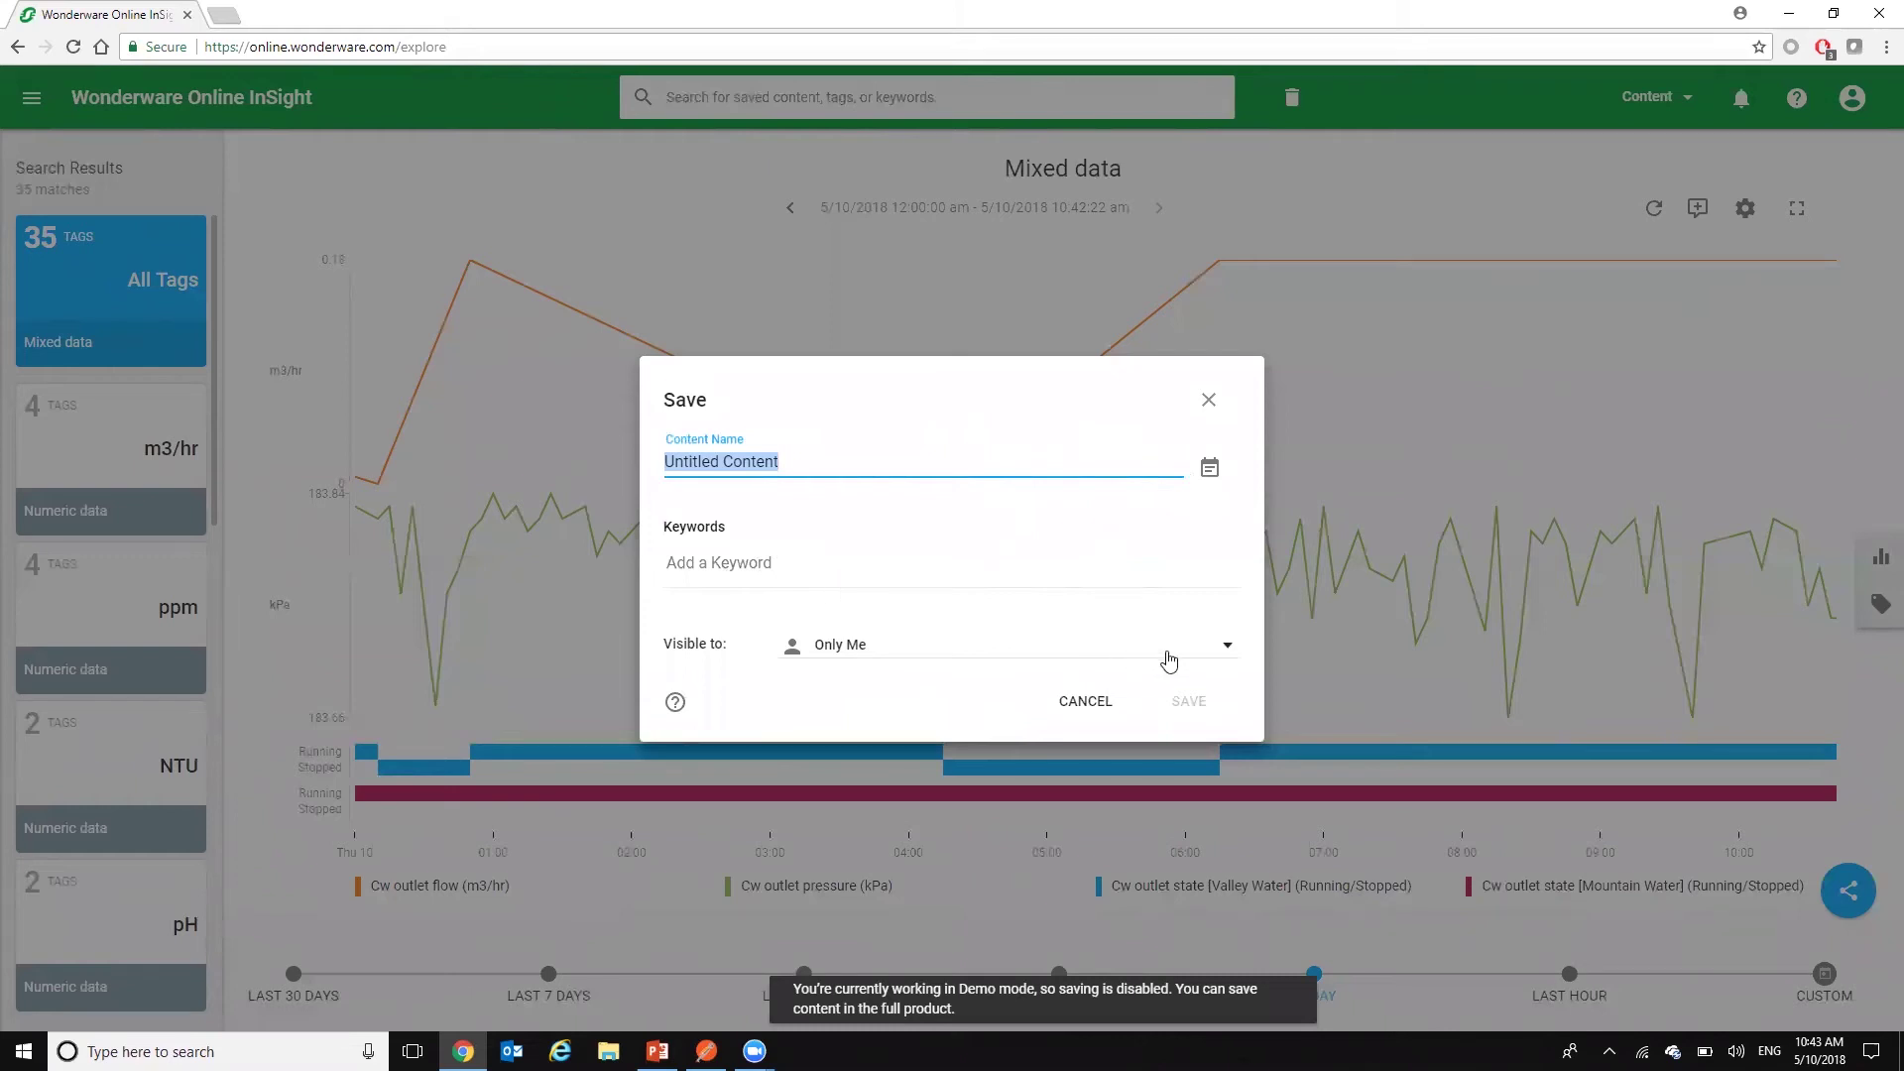
{"action": "left_click", "coordinate": [1226, 646]}
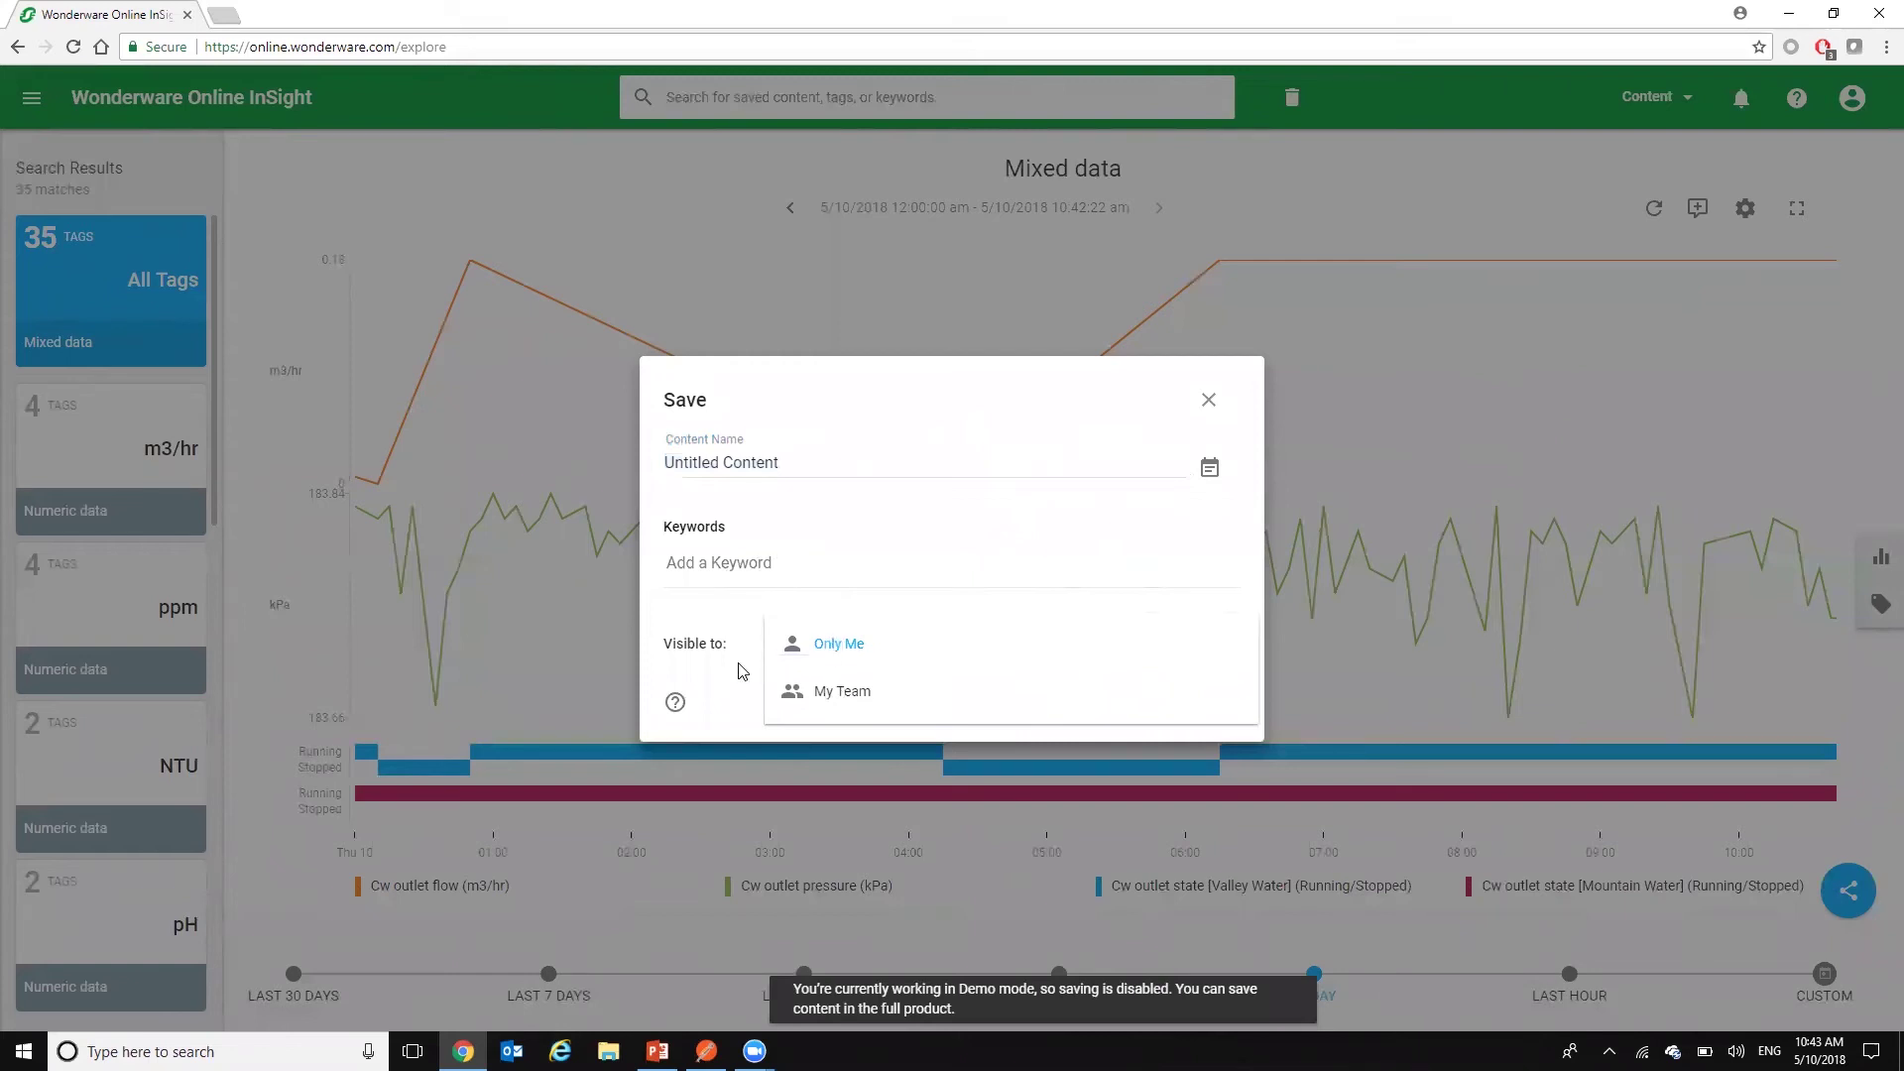
{"action": "left_click", "coordinate": [786, 664]}
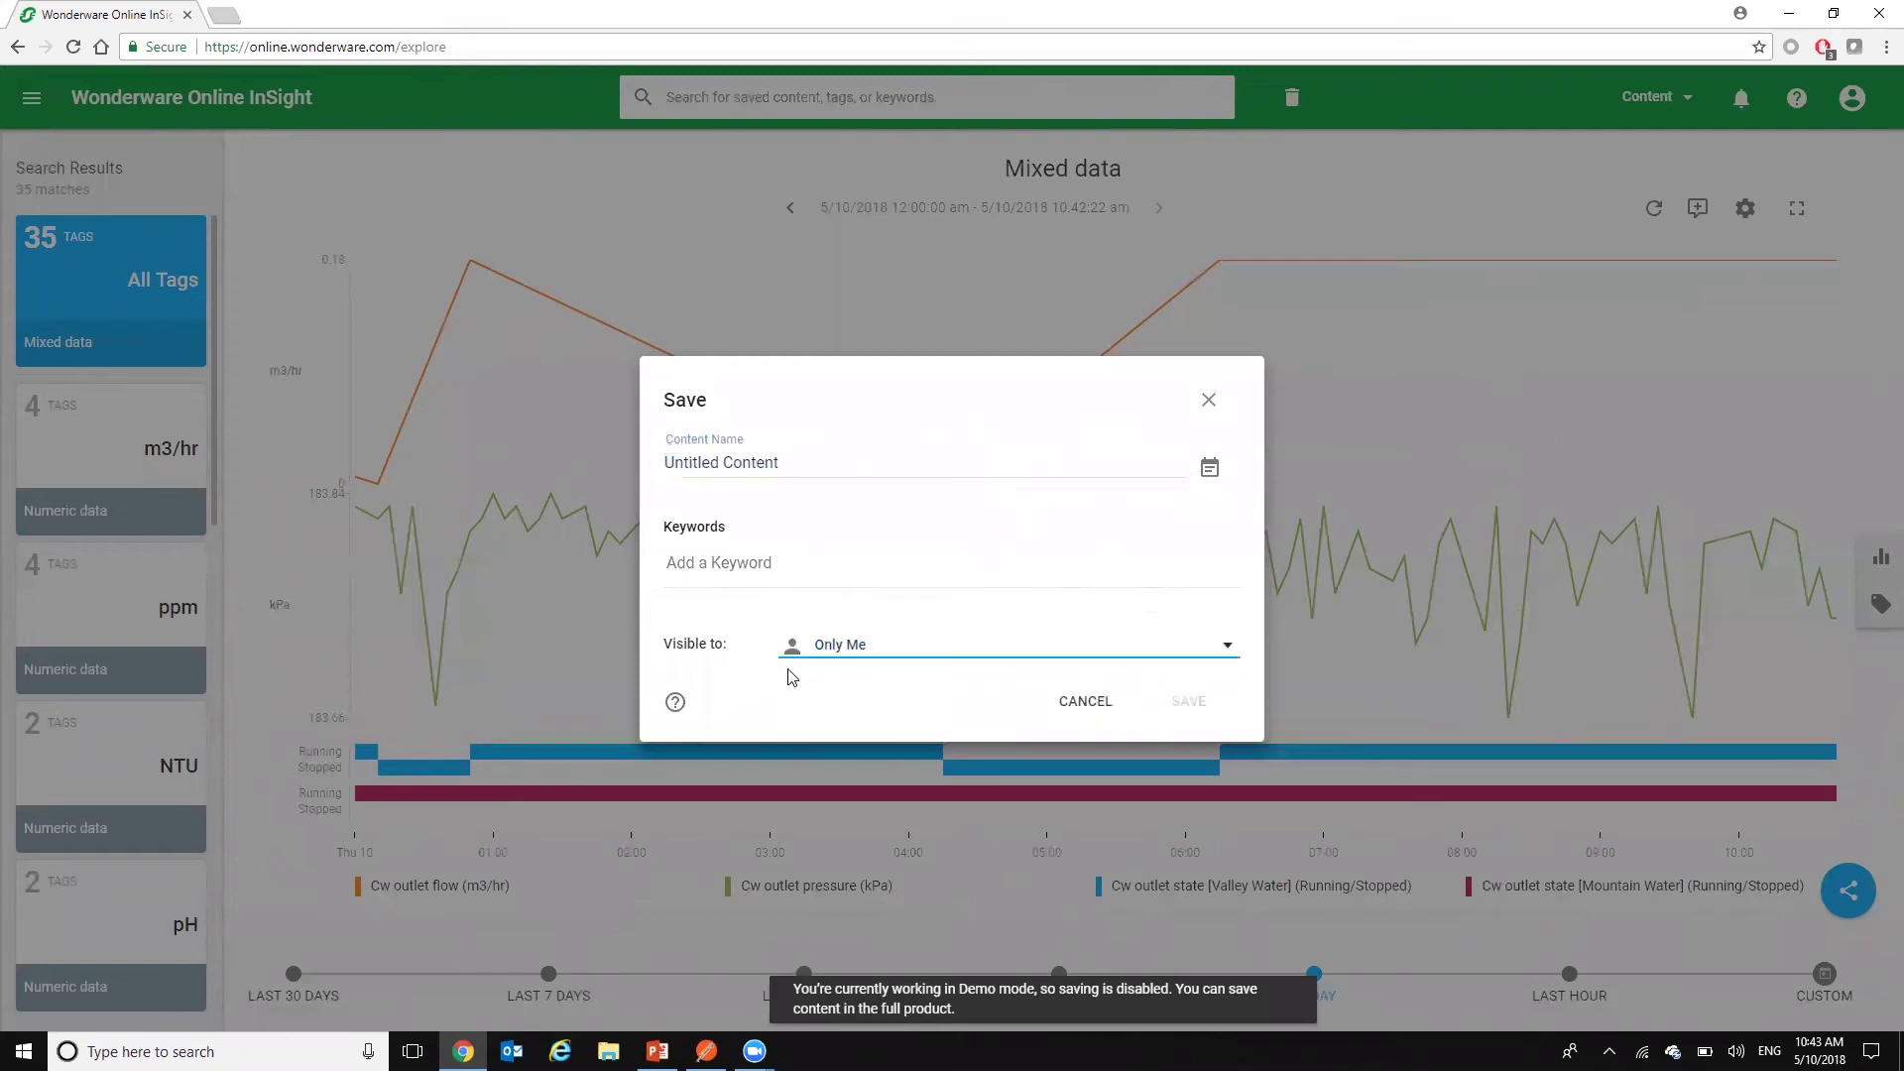
{"action": "left_click", "coordinate": [1101, 704]}
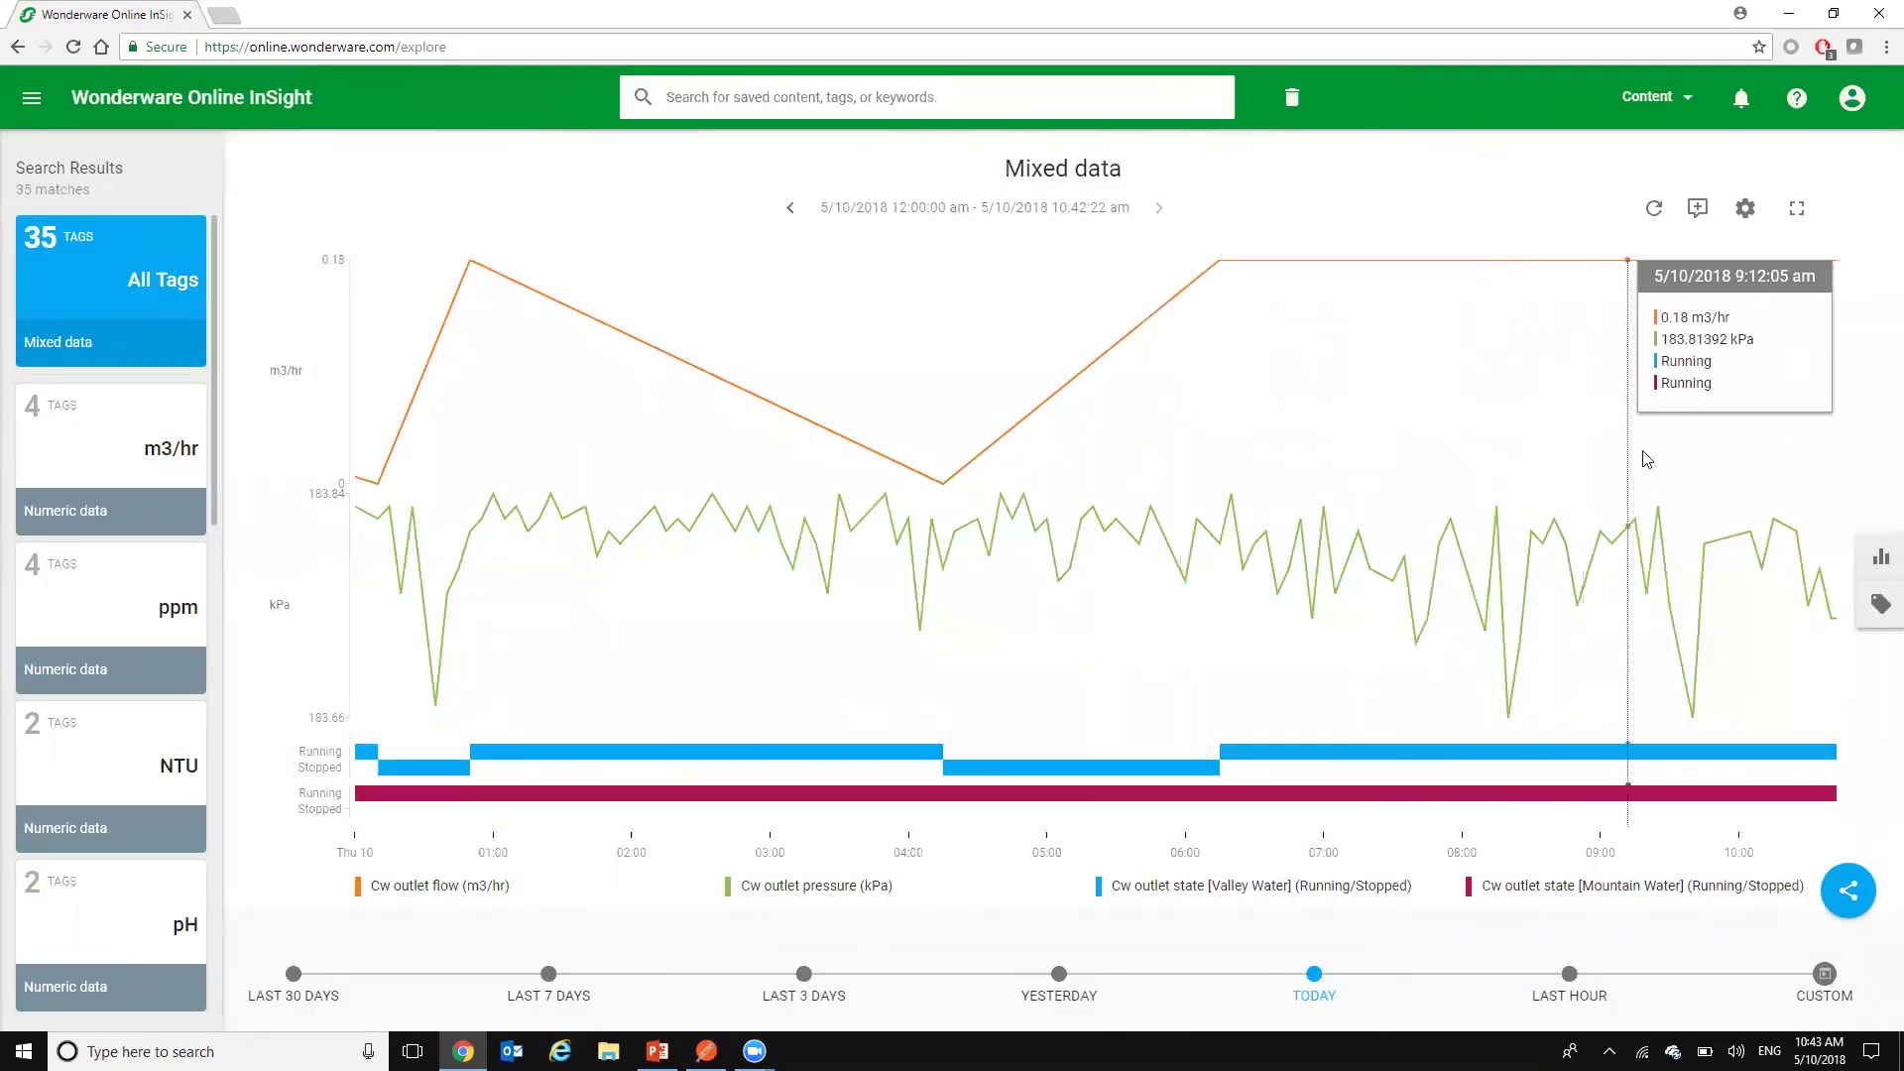
Open Mountain Current Flows from the recent saved content list.
{"action": "left_click", "coordinate": [1672, 98]}
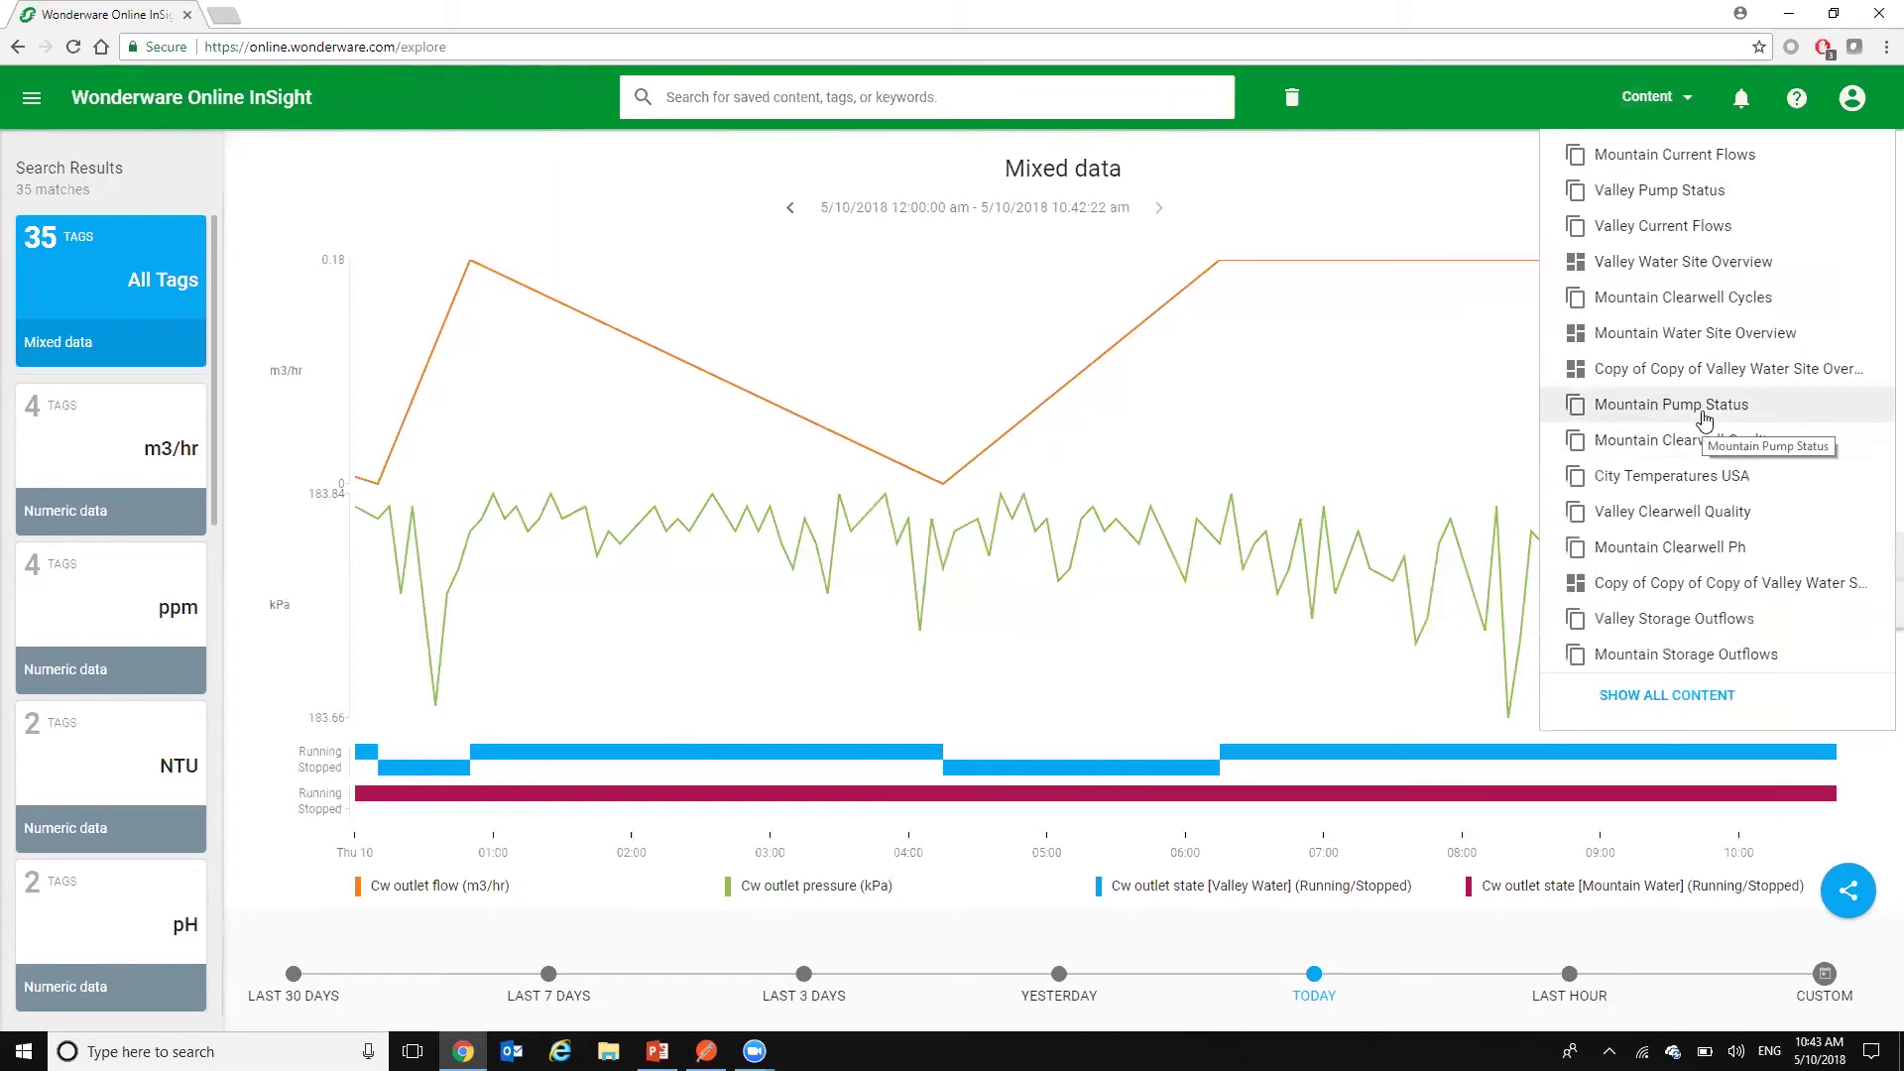
{"action": "left_click", "coordinate": [1691, 157]}
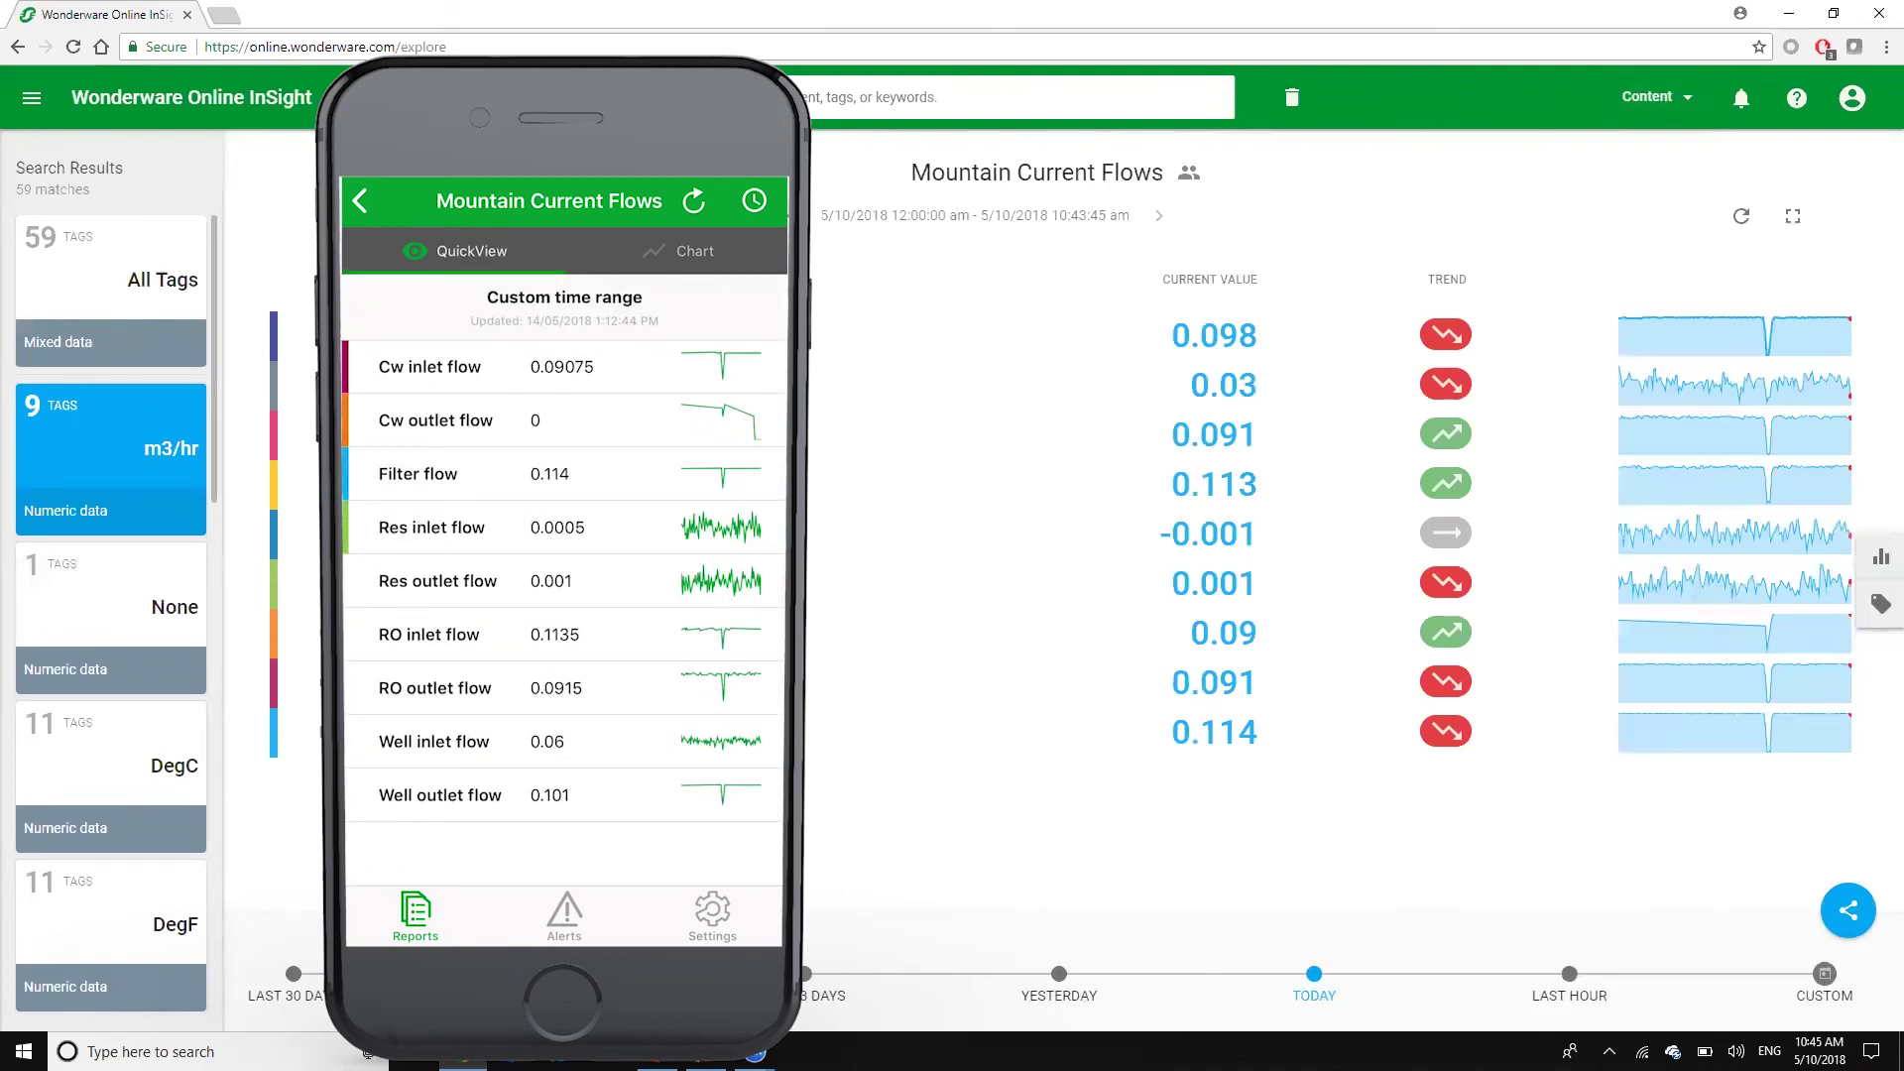
Start an alert on RO outlet flow and set its condition to 'is equal to'.
{"action": "left_click", "coordinate": [1878, 605]}
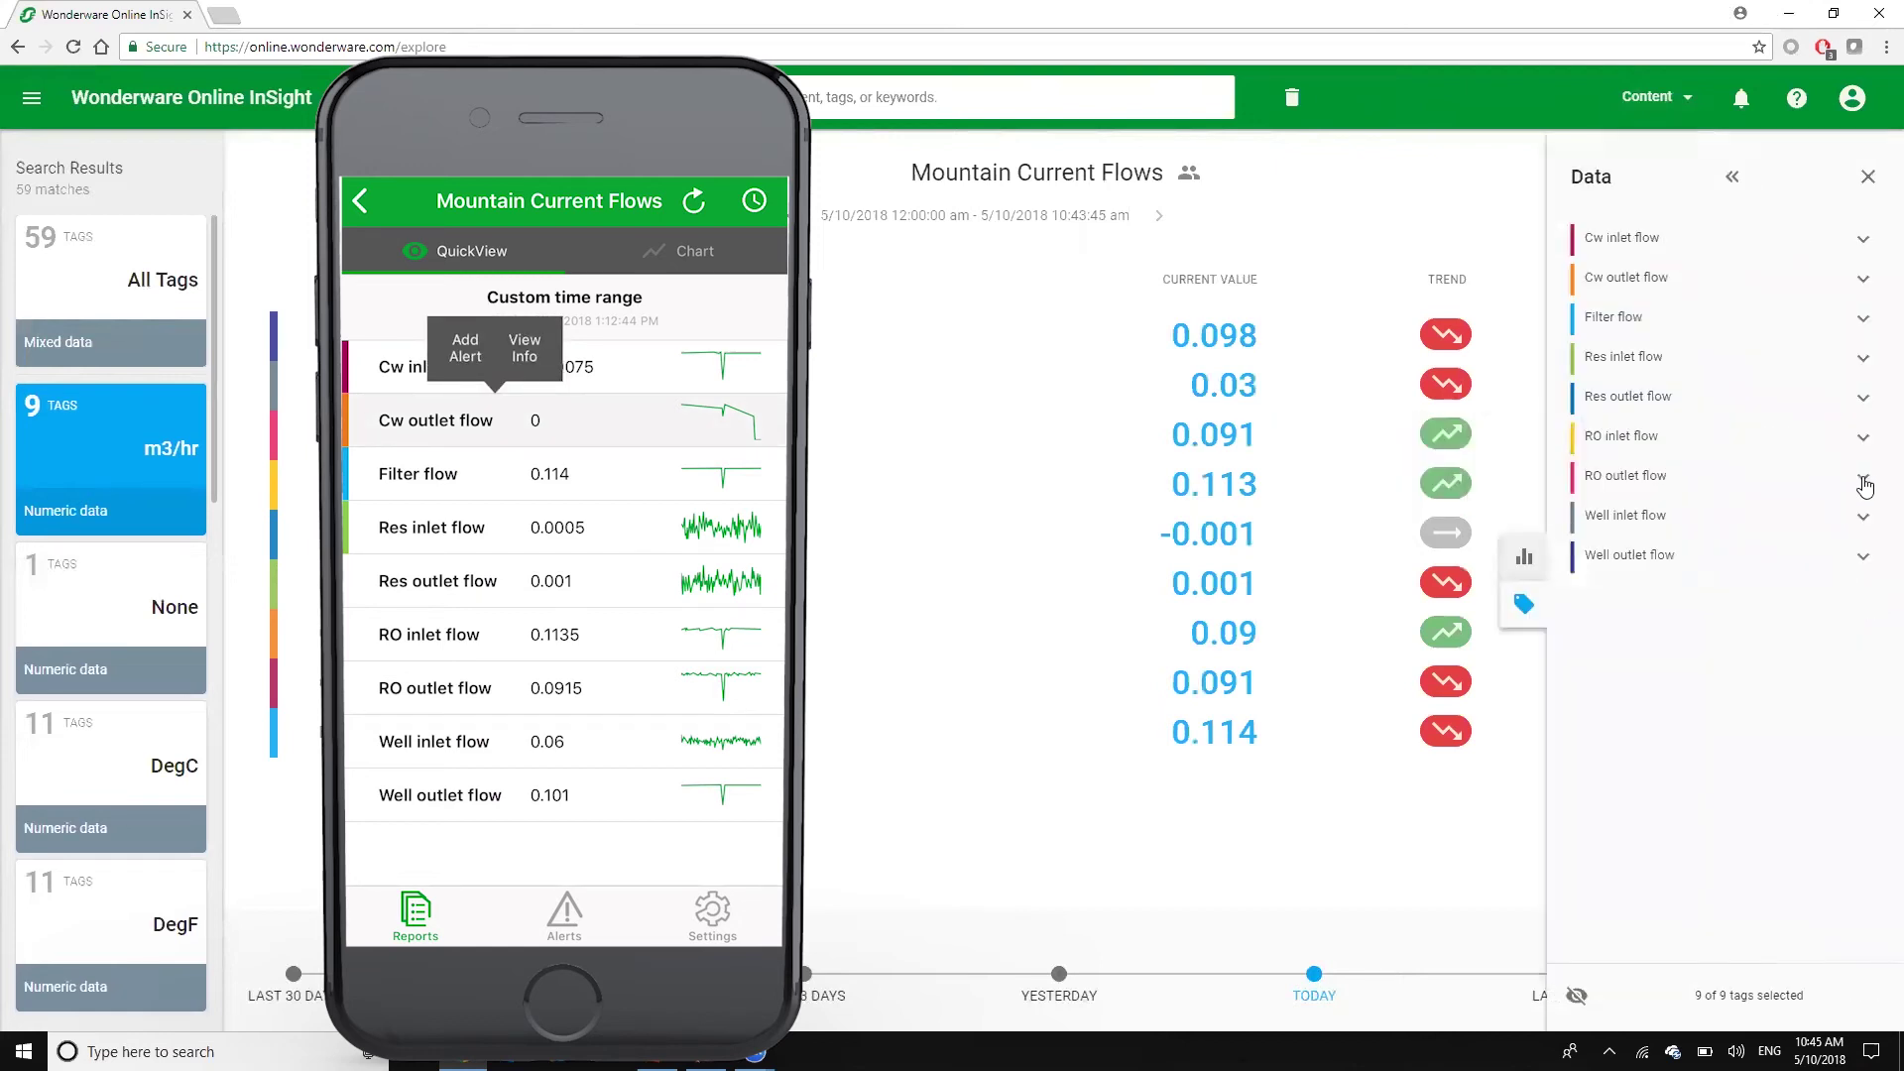
{"action": "left_click", "coordinate": [1863, 484]}
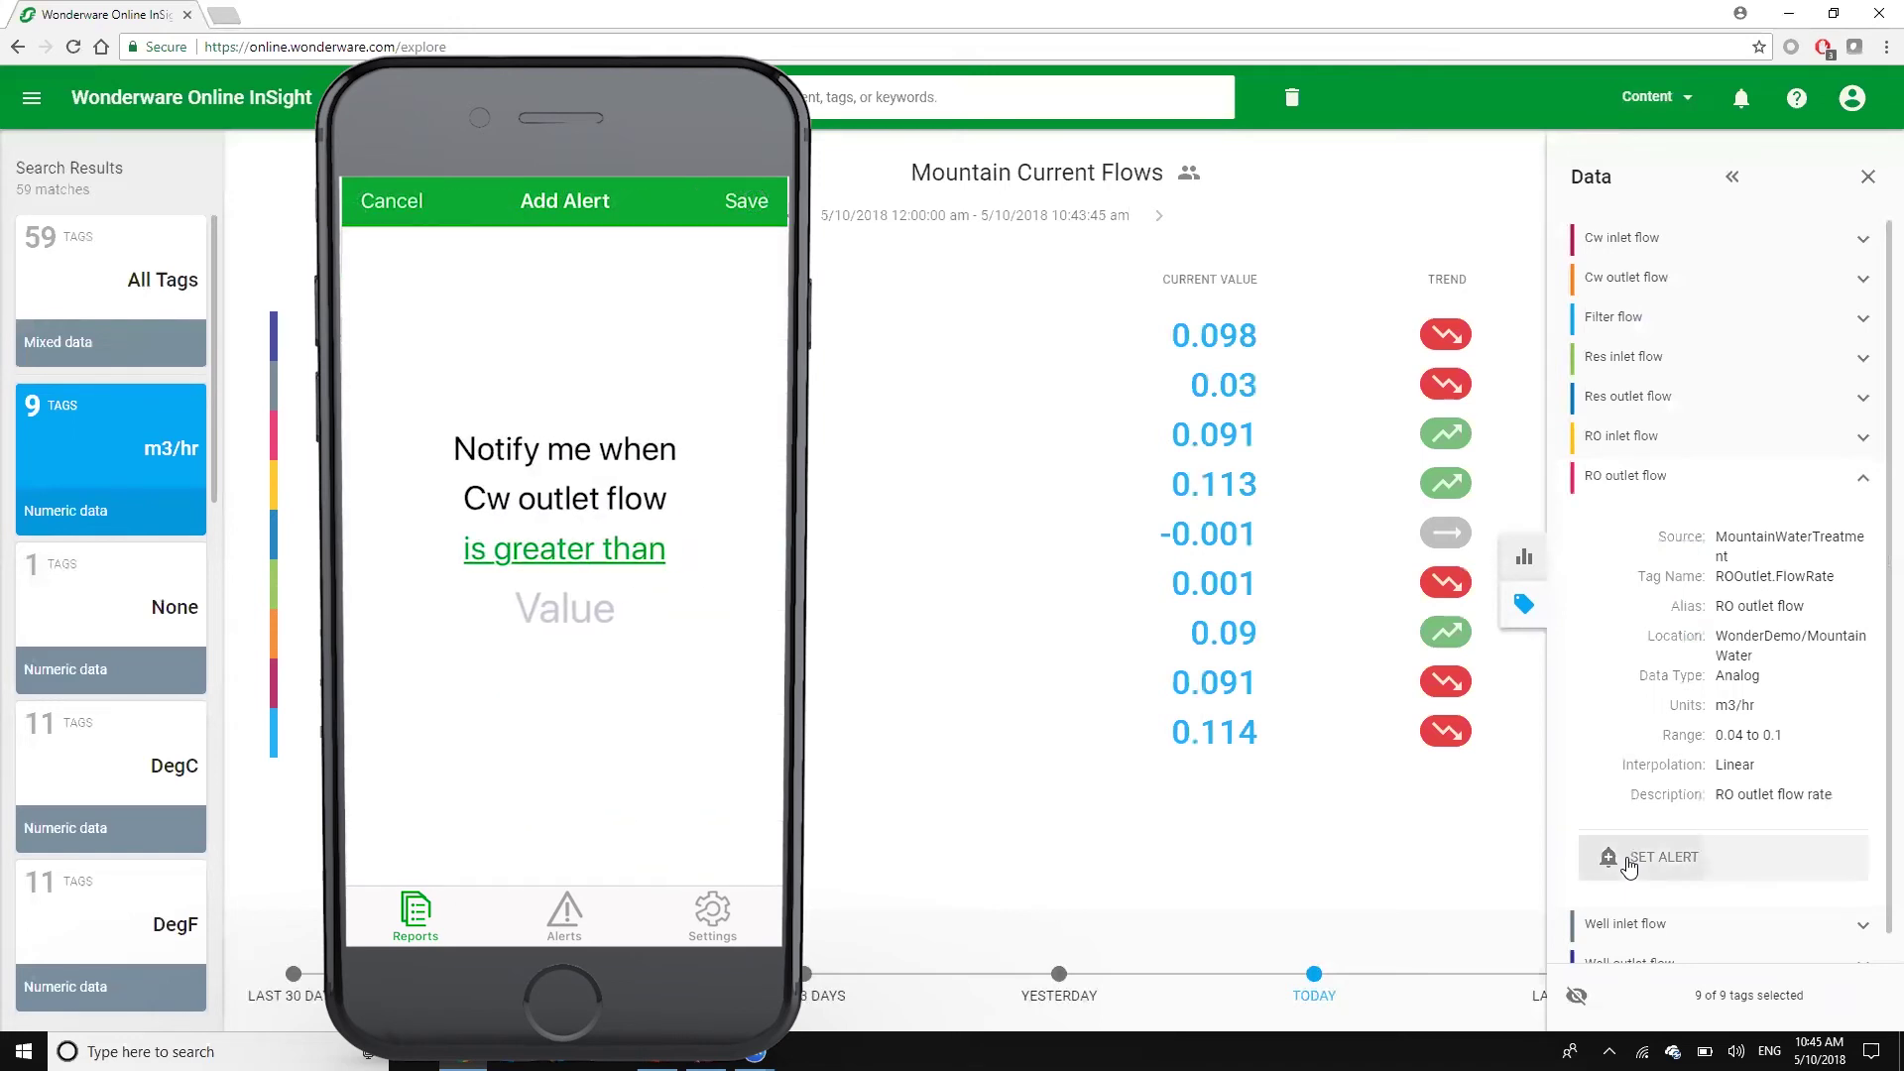
{"action": "left_click", "coordinate": [1629, 865]}
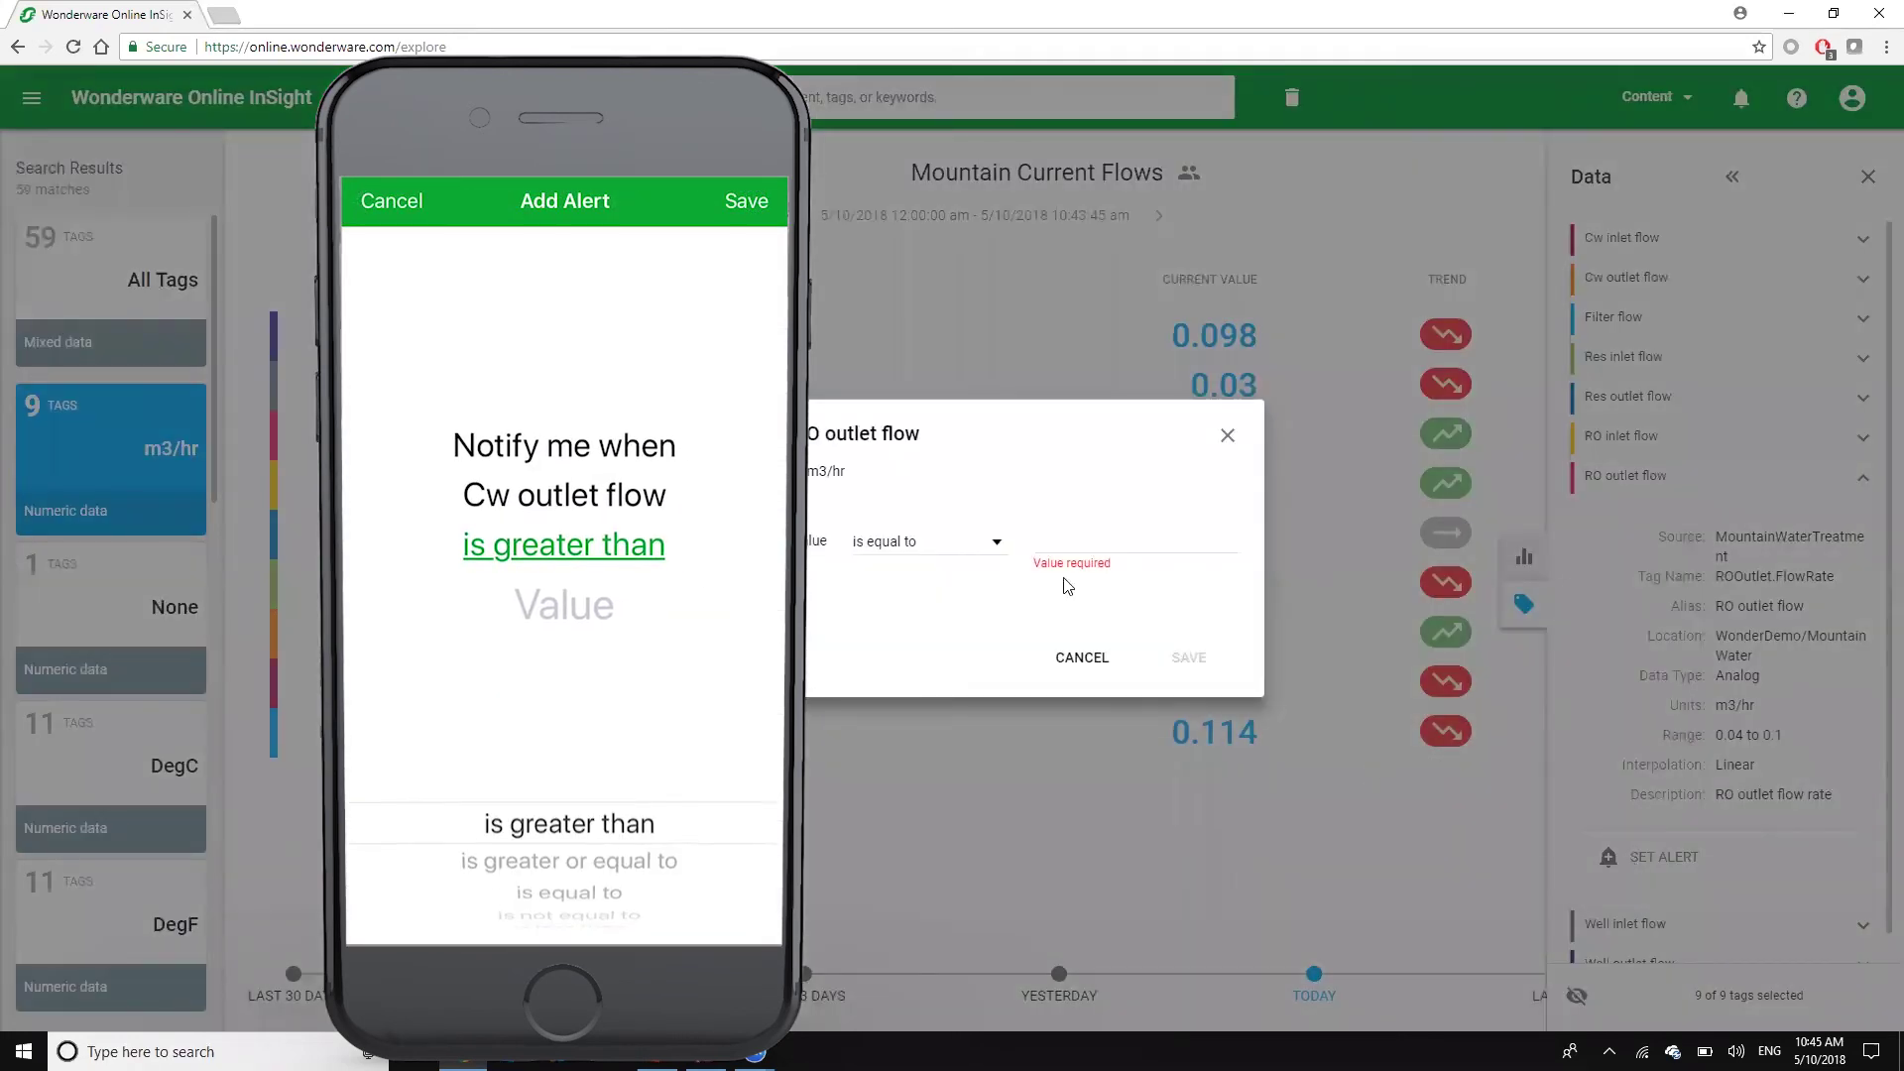
{"action": "left_click", "coordinate": [998, 553]}
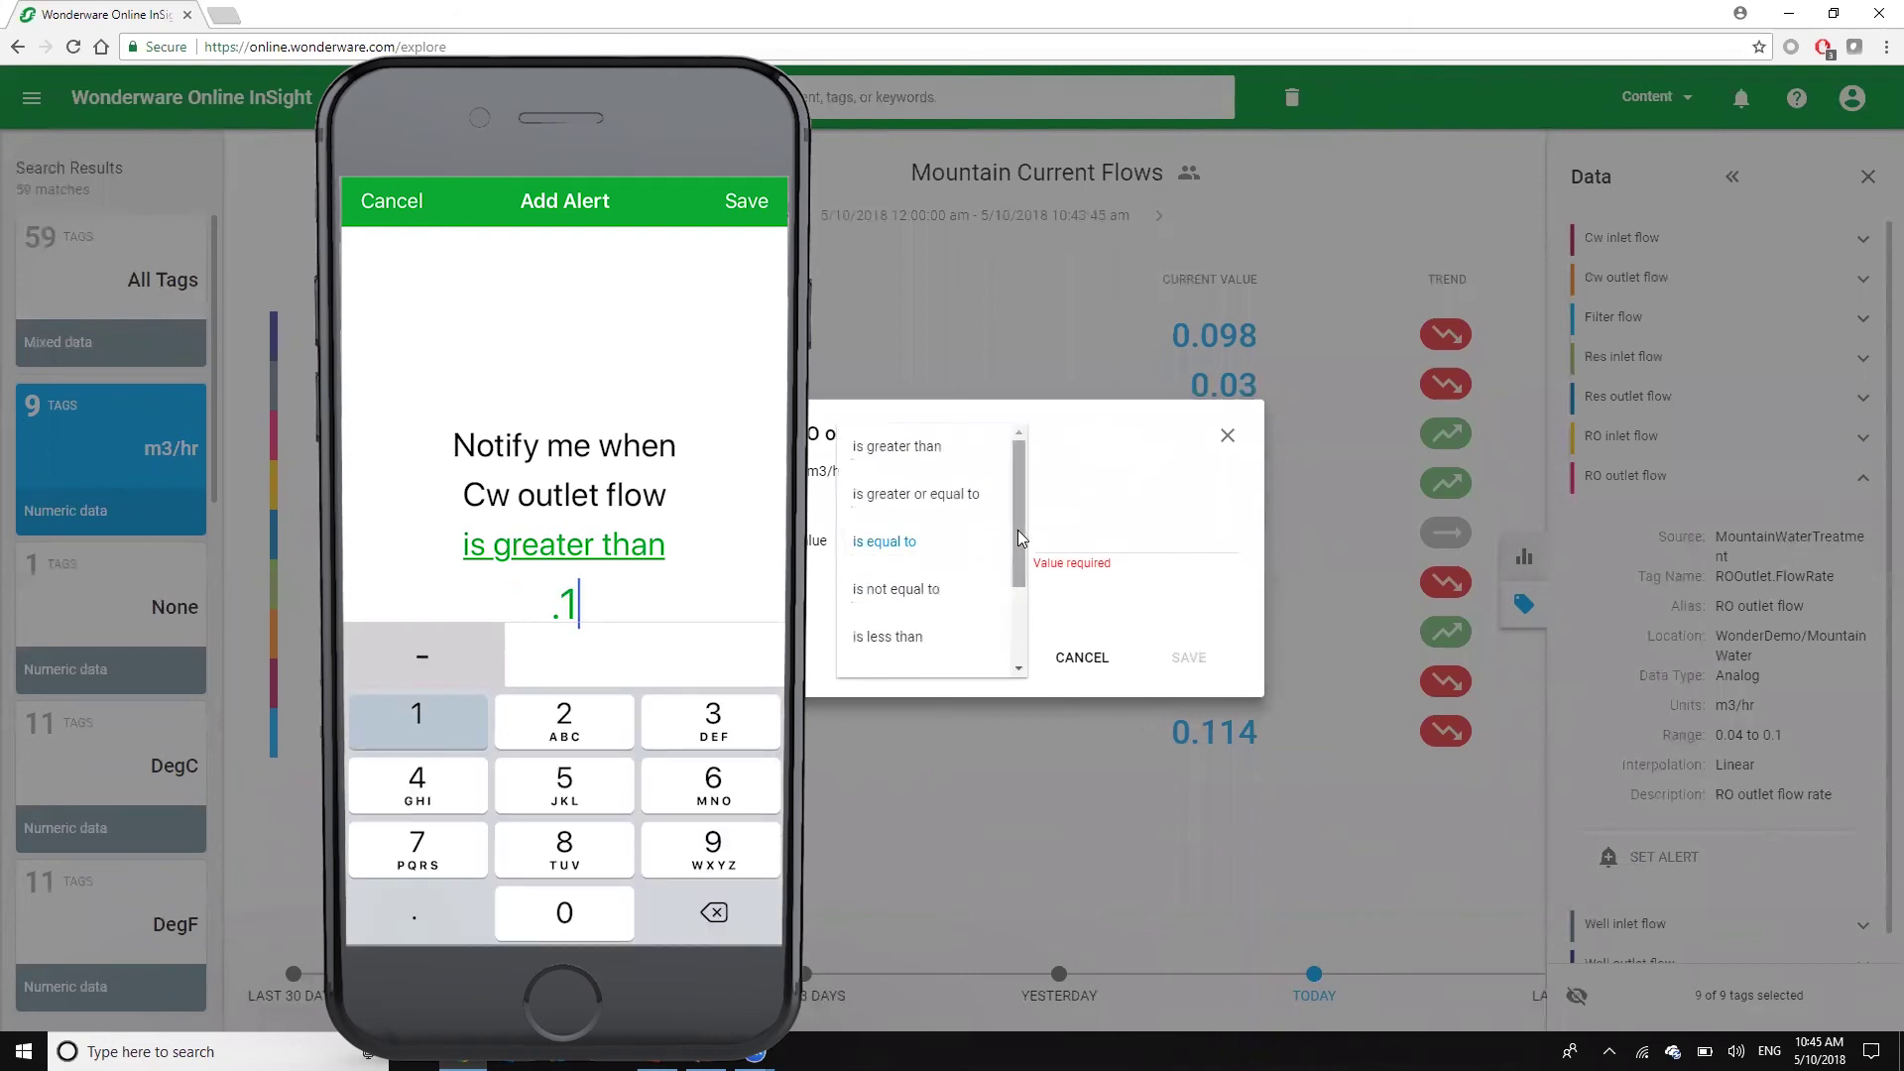
{"action": "left_click", "coordinate": [1099, 548]}
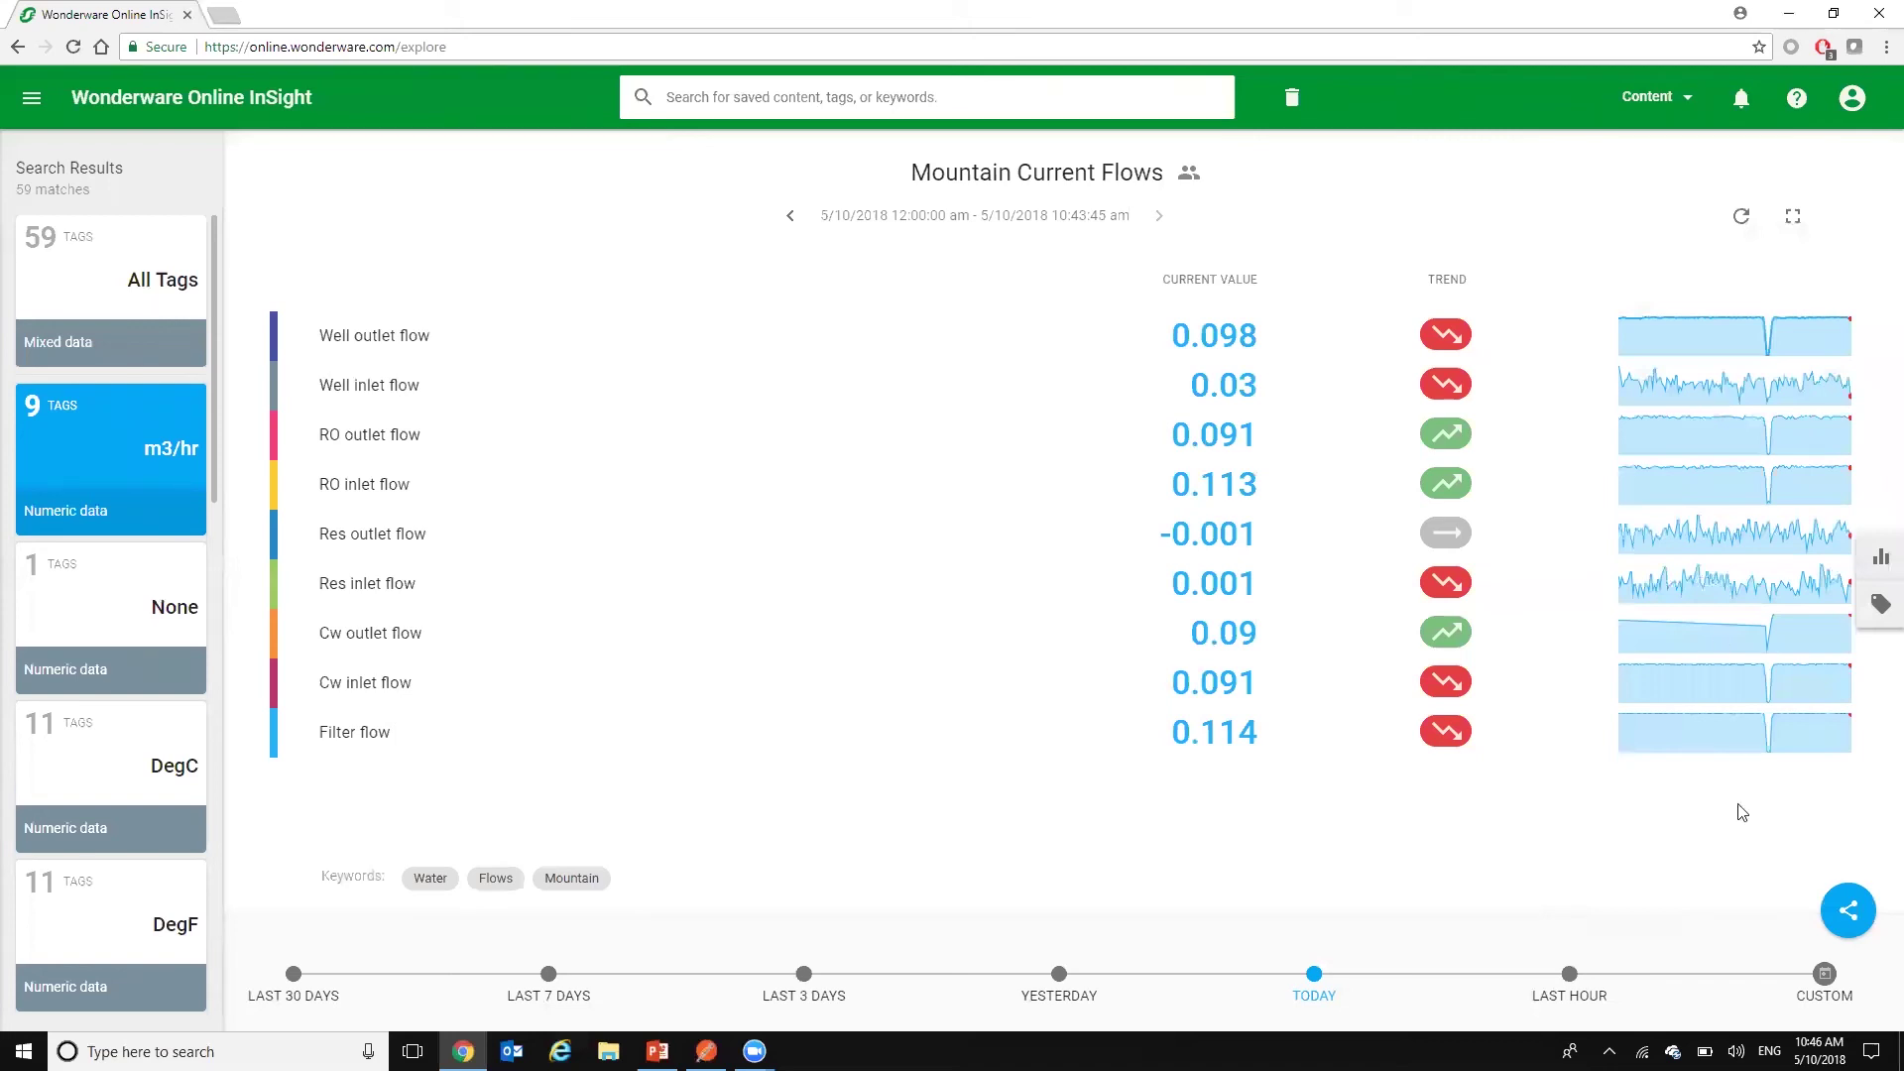
{"action": "left_click", "coordinate": [1849, 910]}
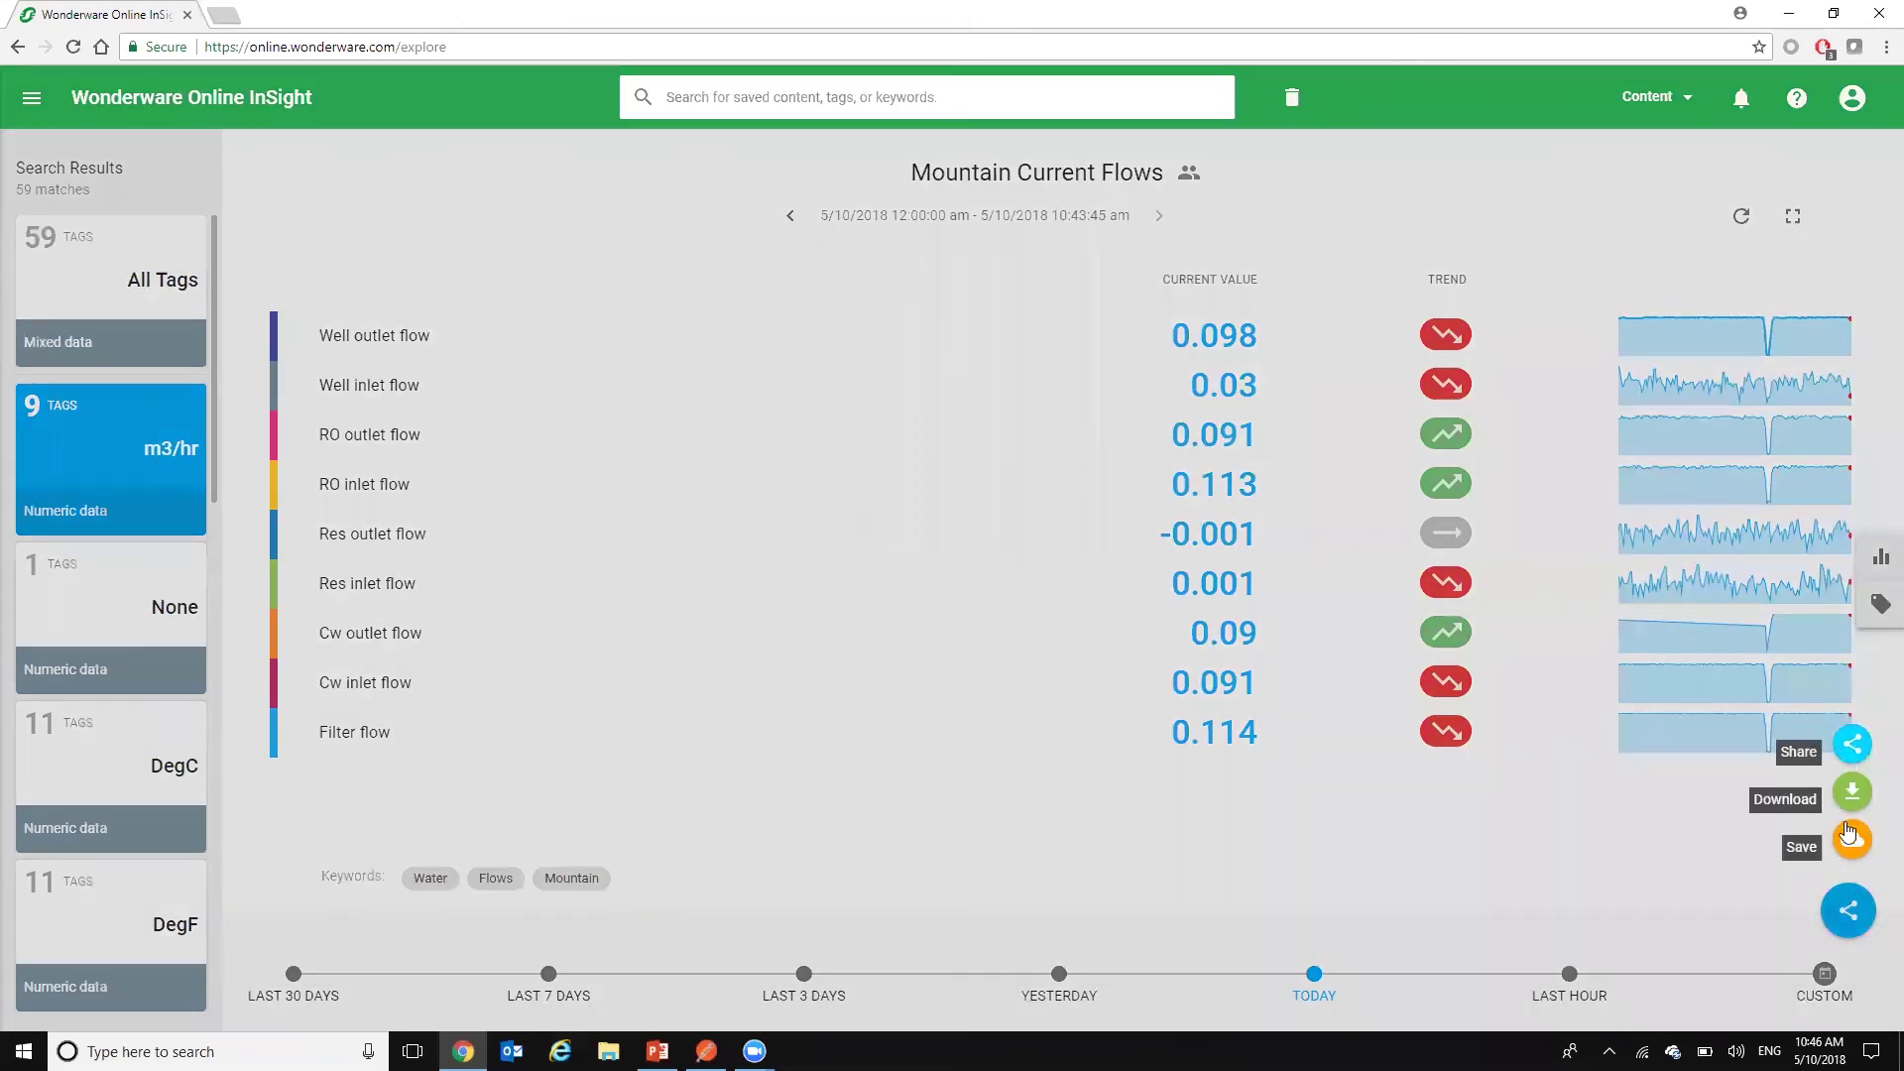
{"action": "left_click", "coordinate": [1852, 840]}
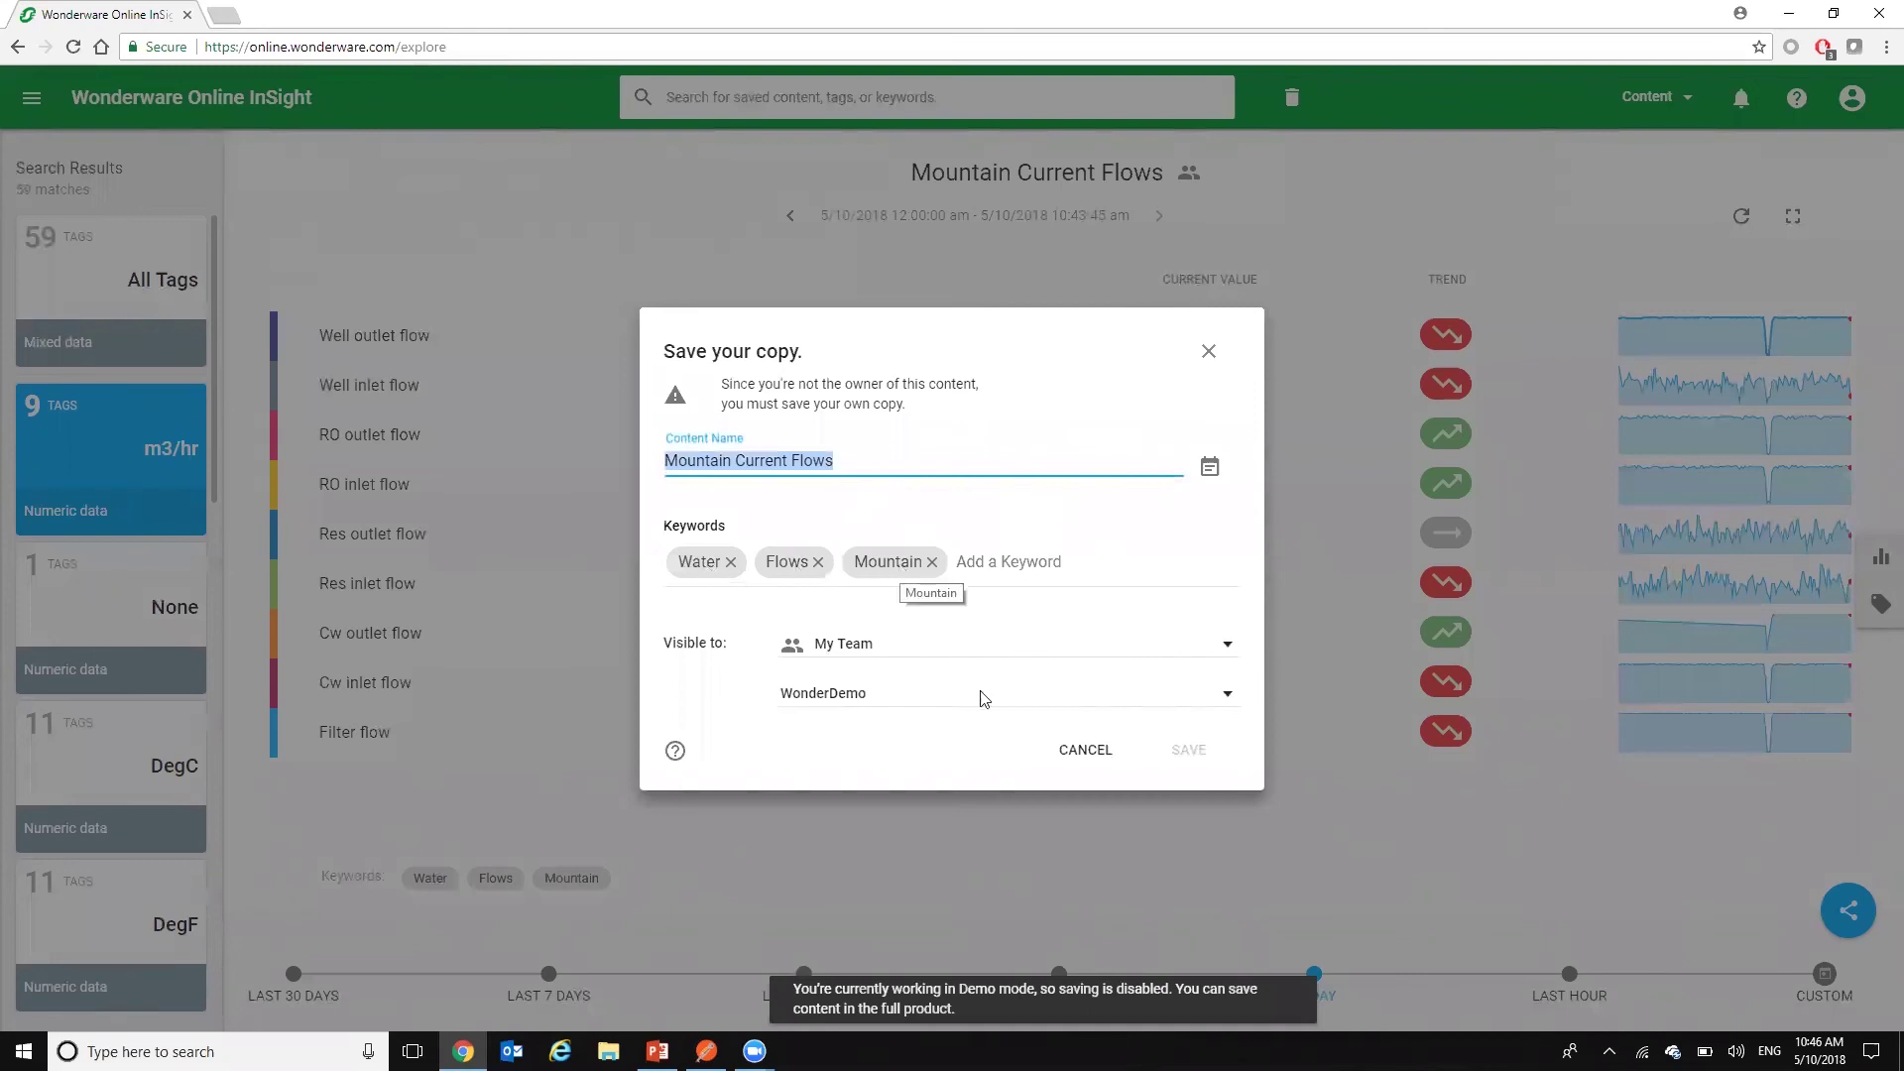
{"action": "left_click", "coordinate": [1097, 752]}
Search for 'mountain' and open the saved content about Mountain.
{"action": "left_click", "coordinate": [989, 99]}
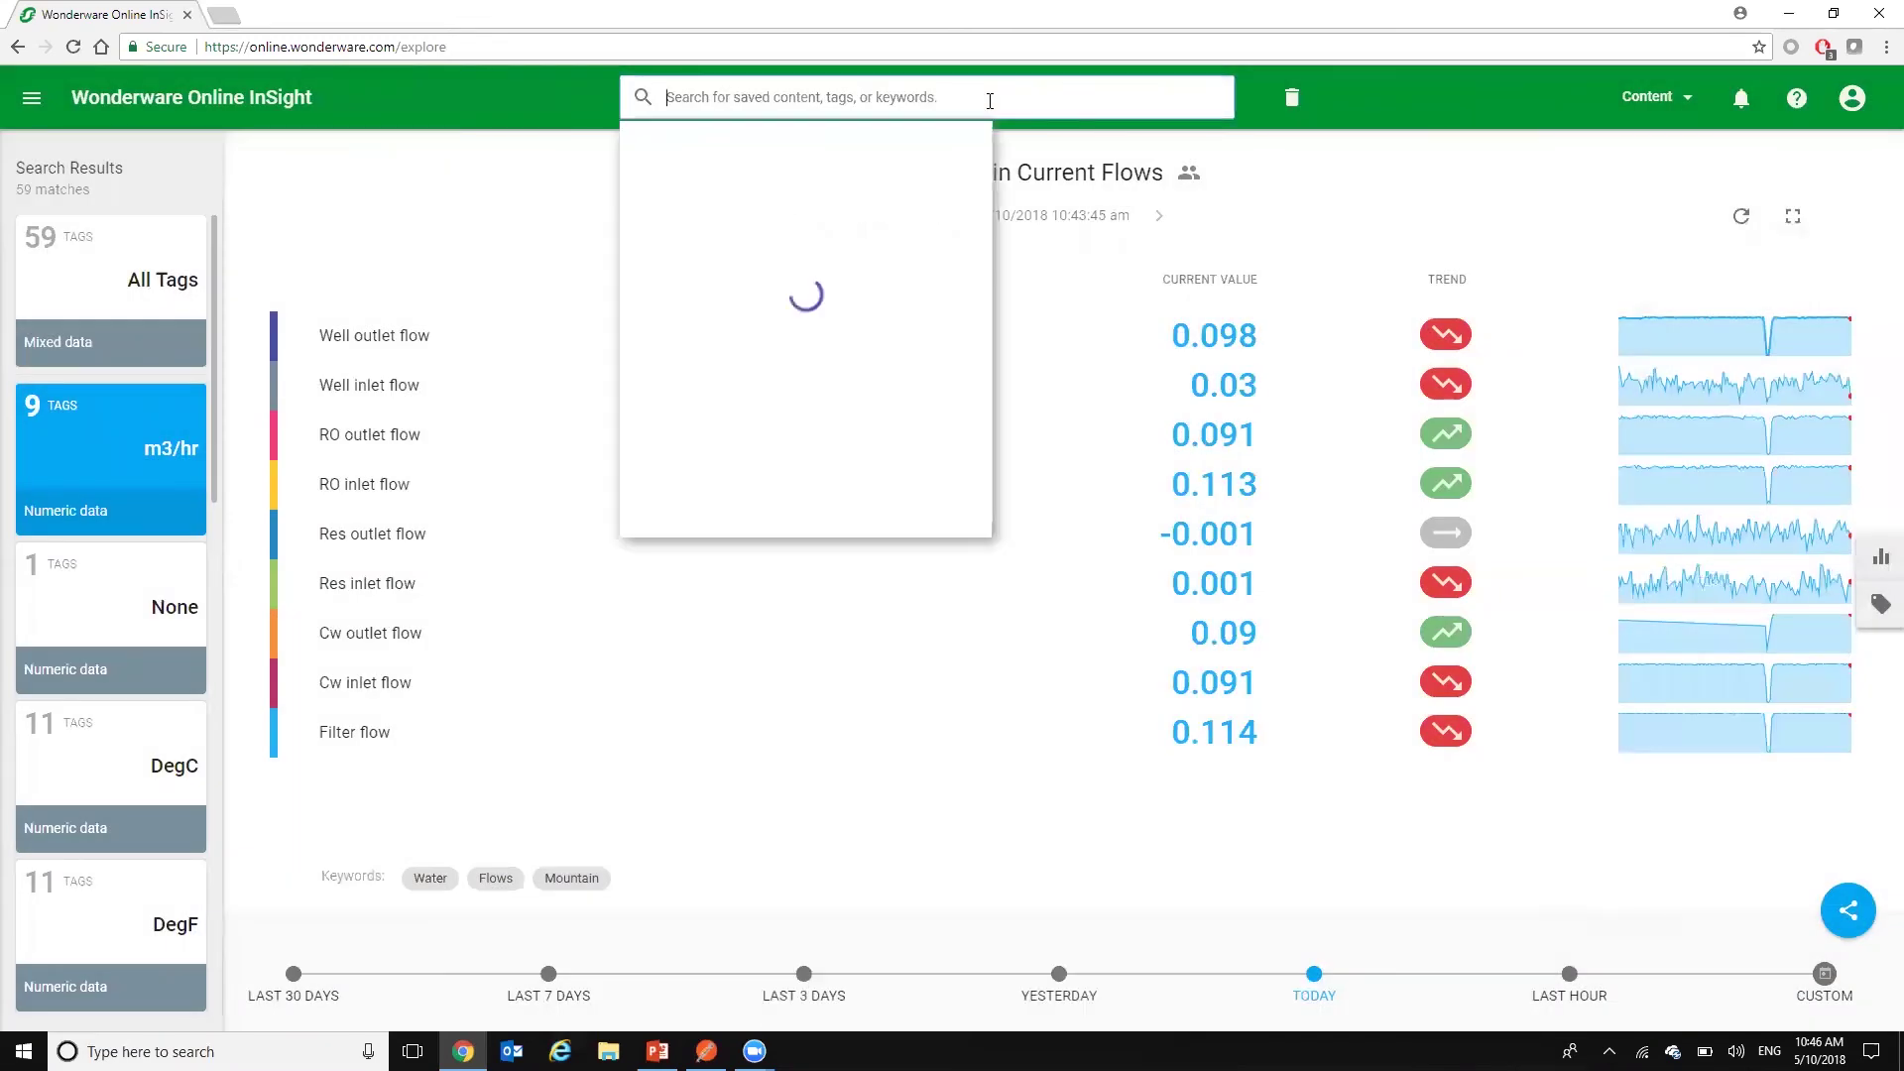
{"action": "type", "text": "mountain"}
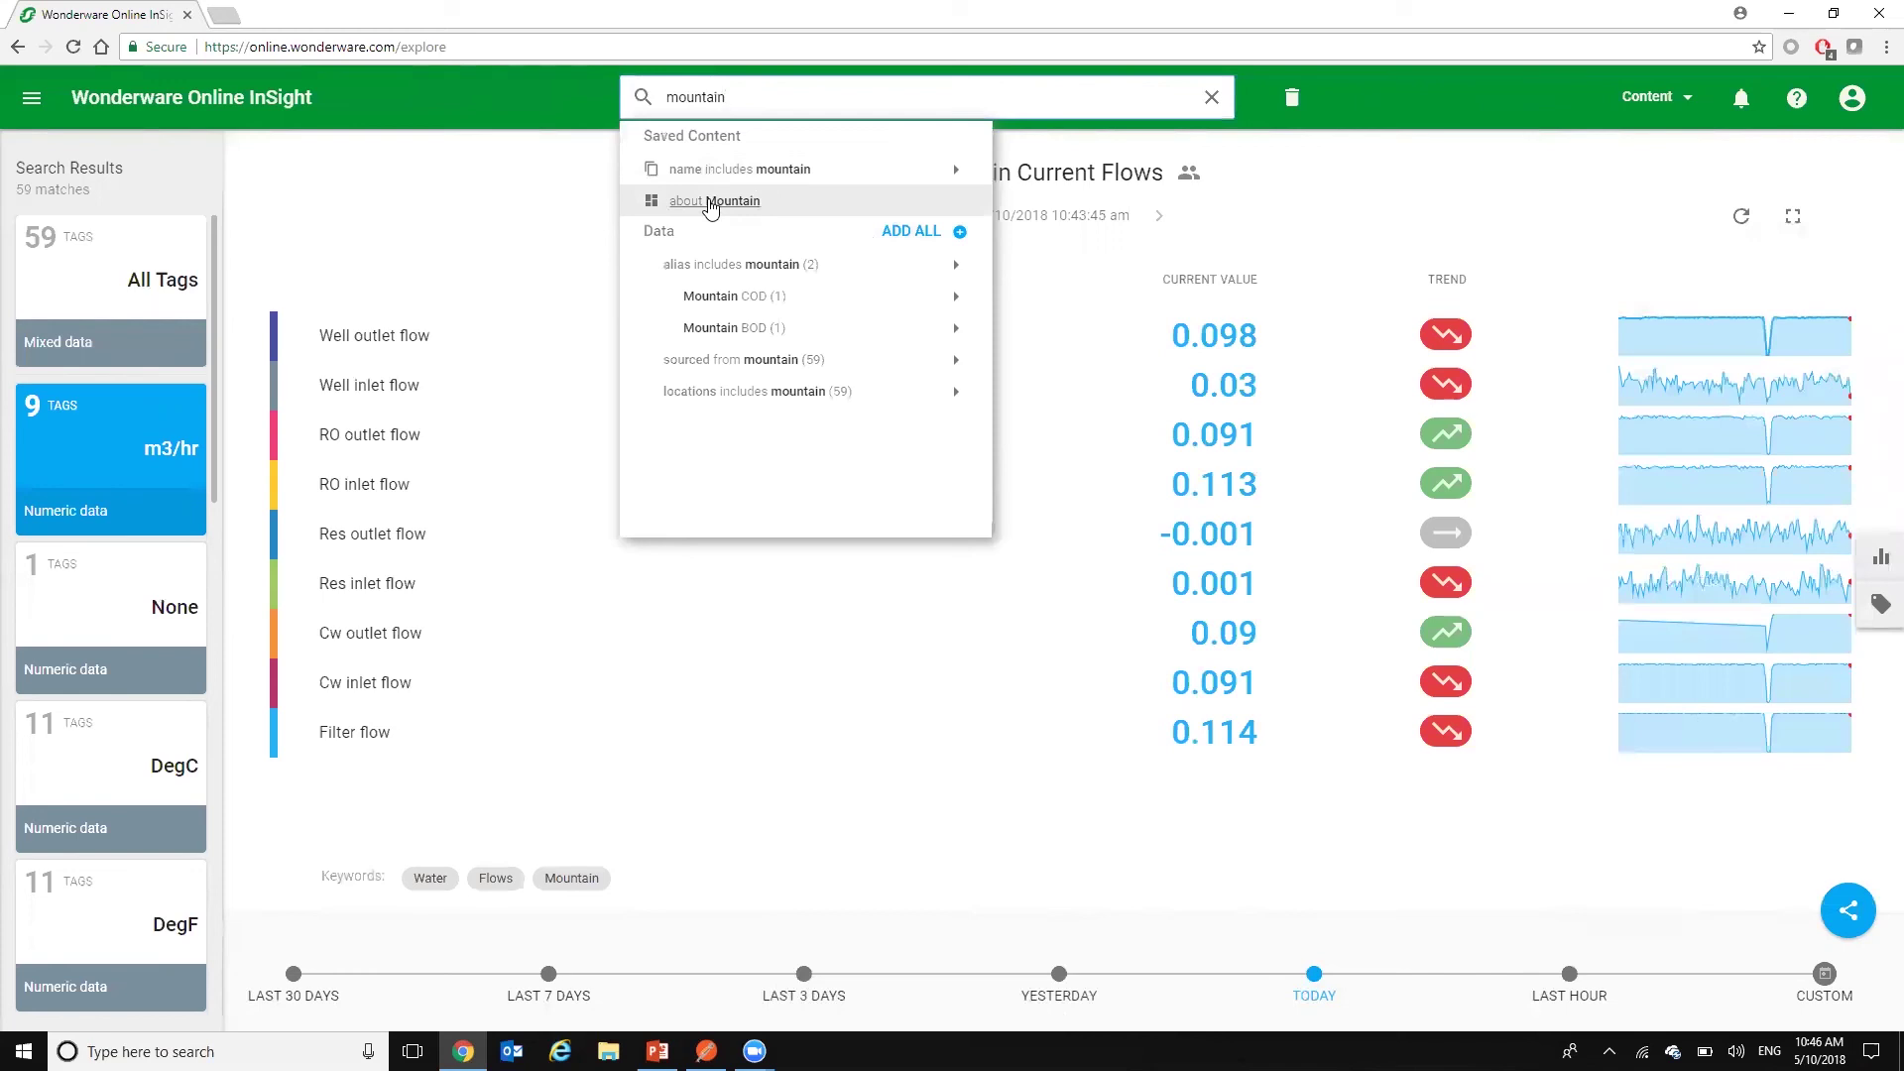
{"action": "left_click", "coordinate": [710, 202]}
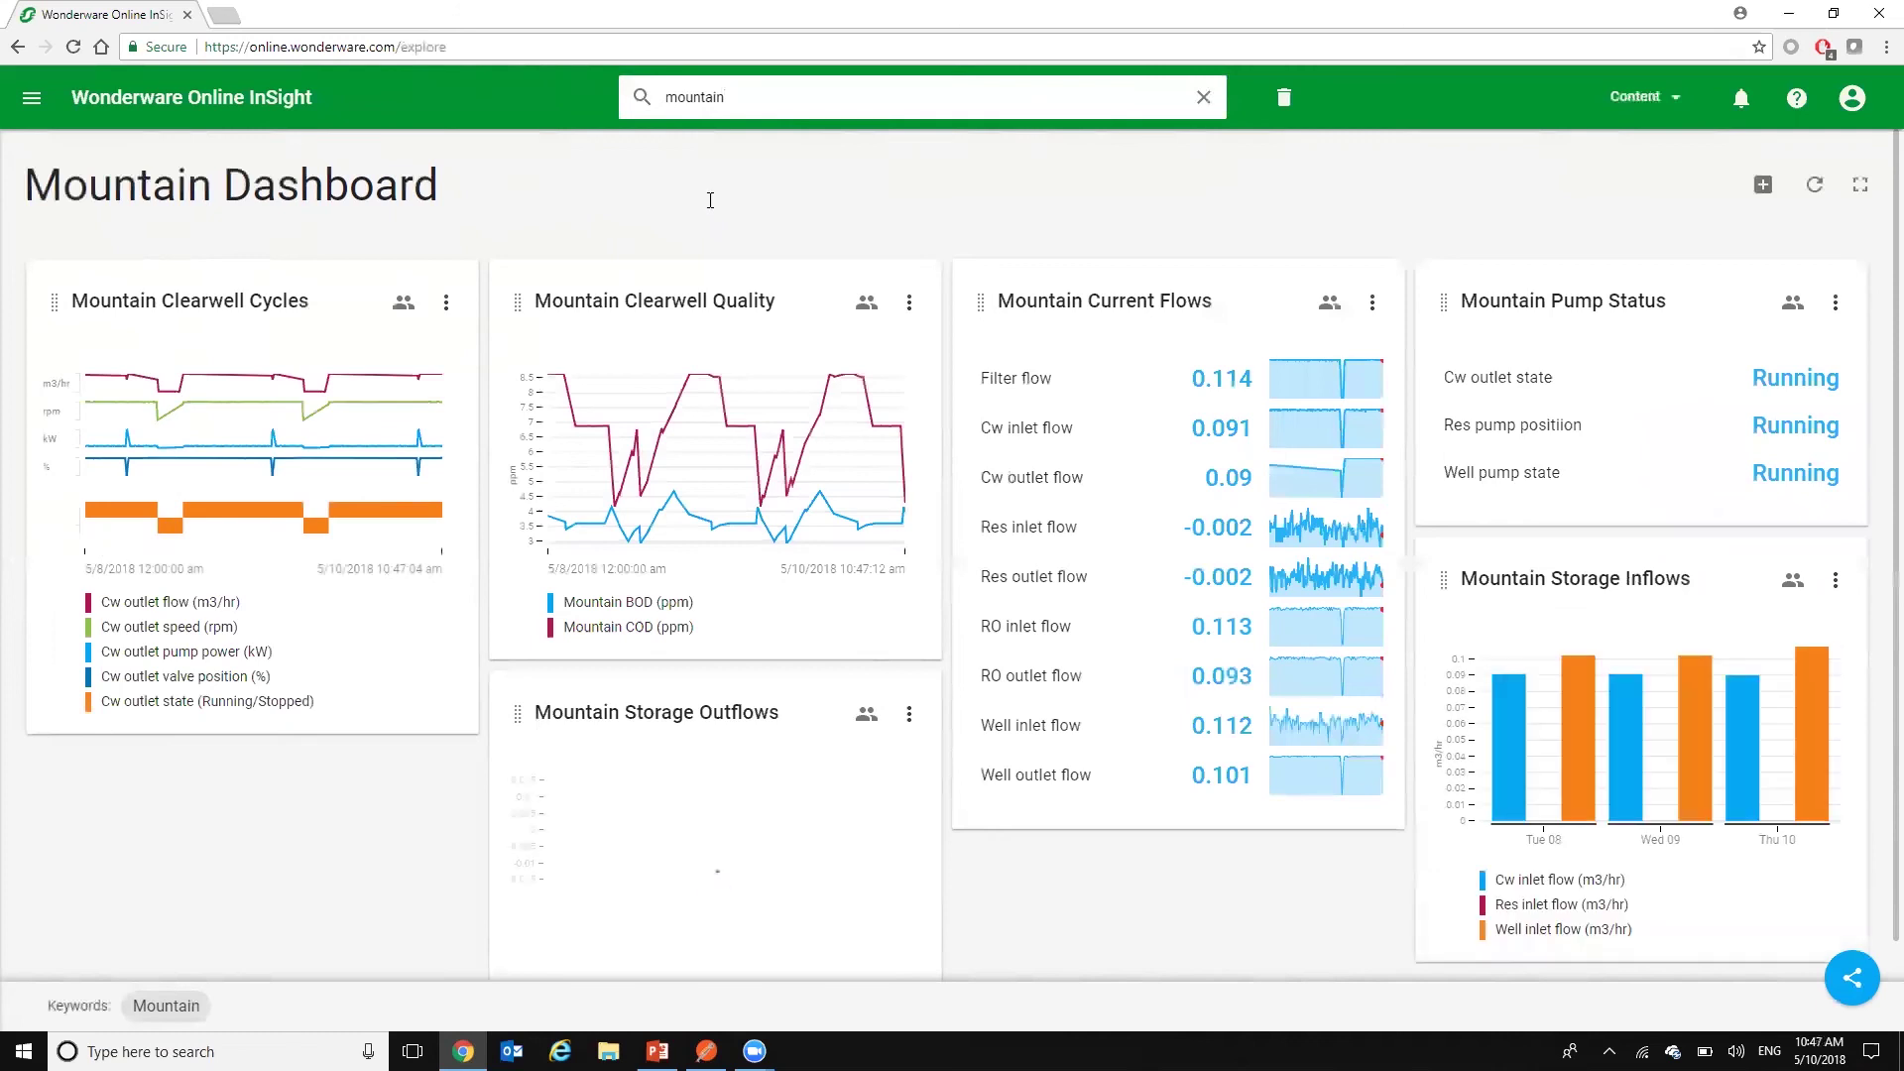
Move the Mountain Pump Status tile to the first position, then open and close the Add Content panel.
{"action": "left_click_drag", "start_coordinate": [1444, 301], "coordinate": [476, 774]}
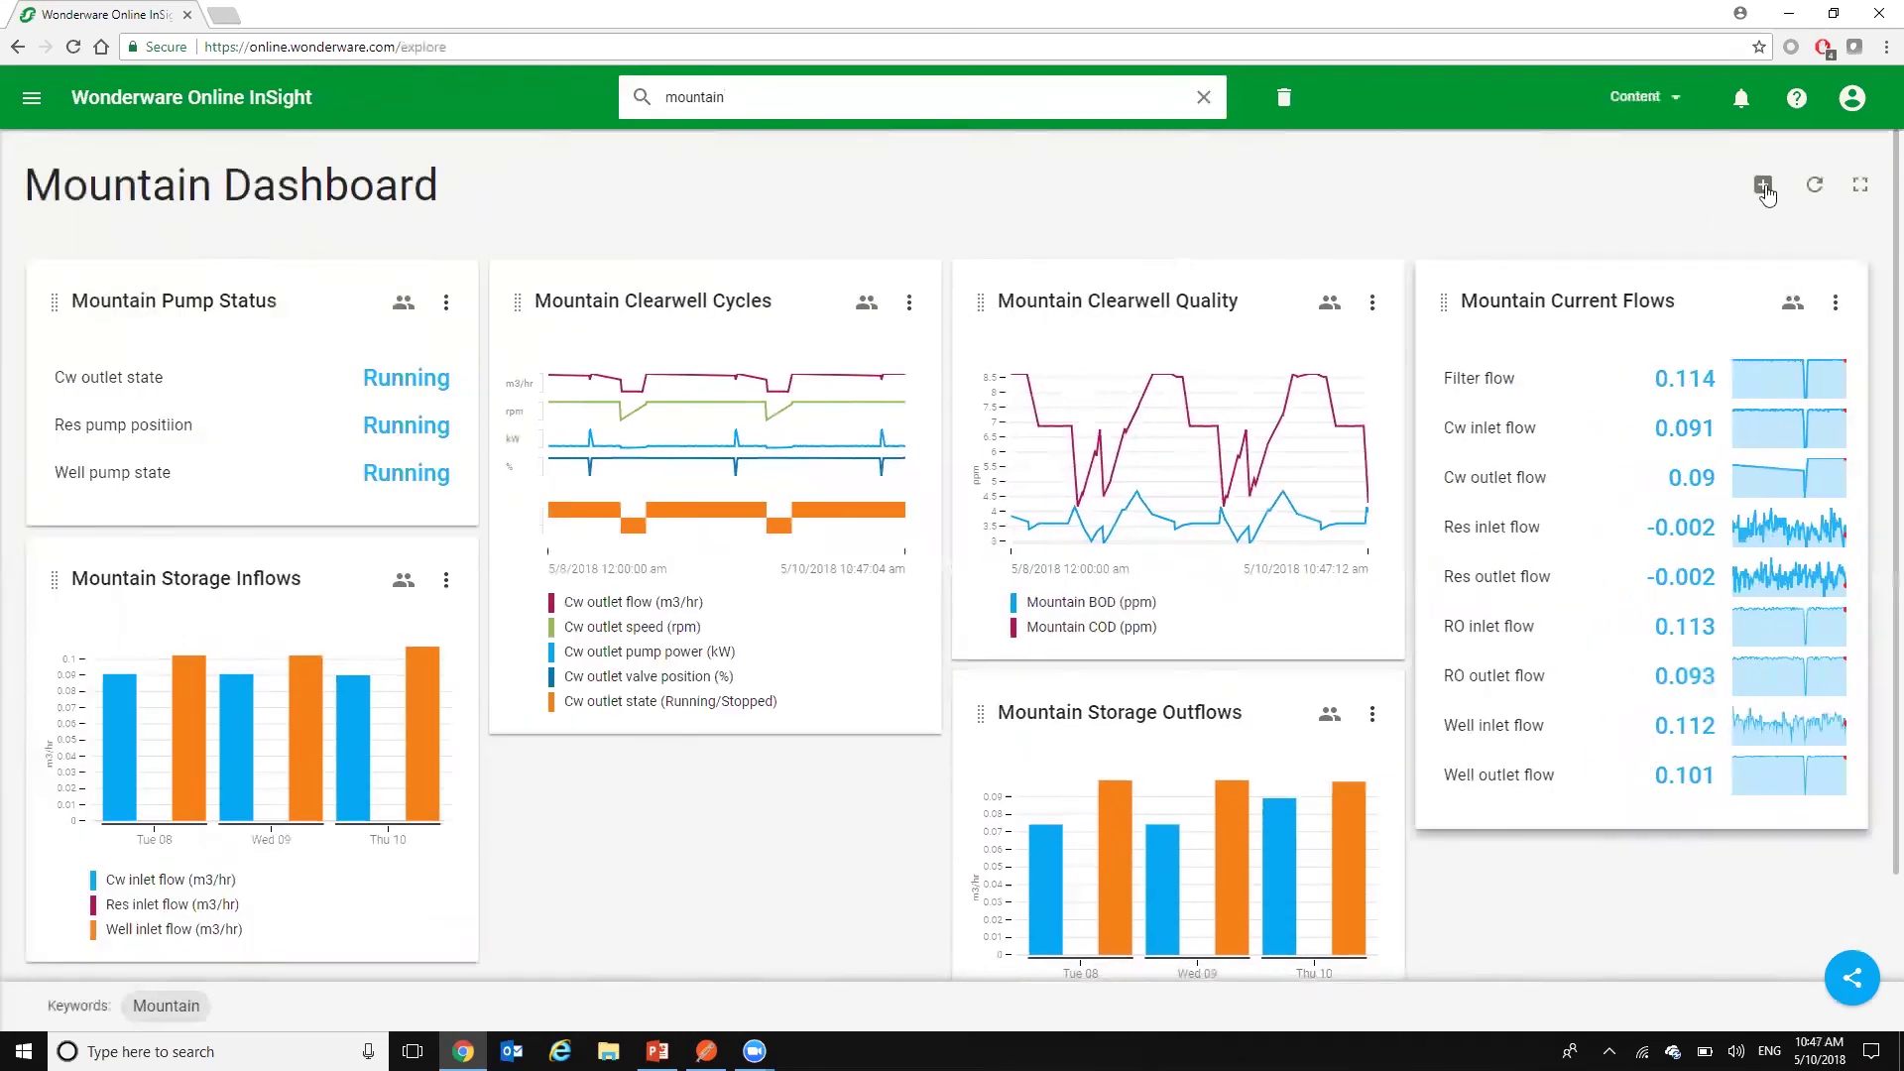
{"action": "left_click", "coordinate": [1763, 186]}
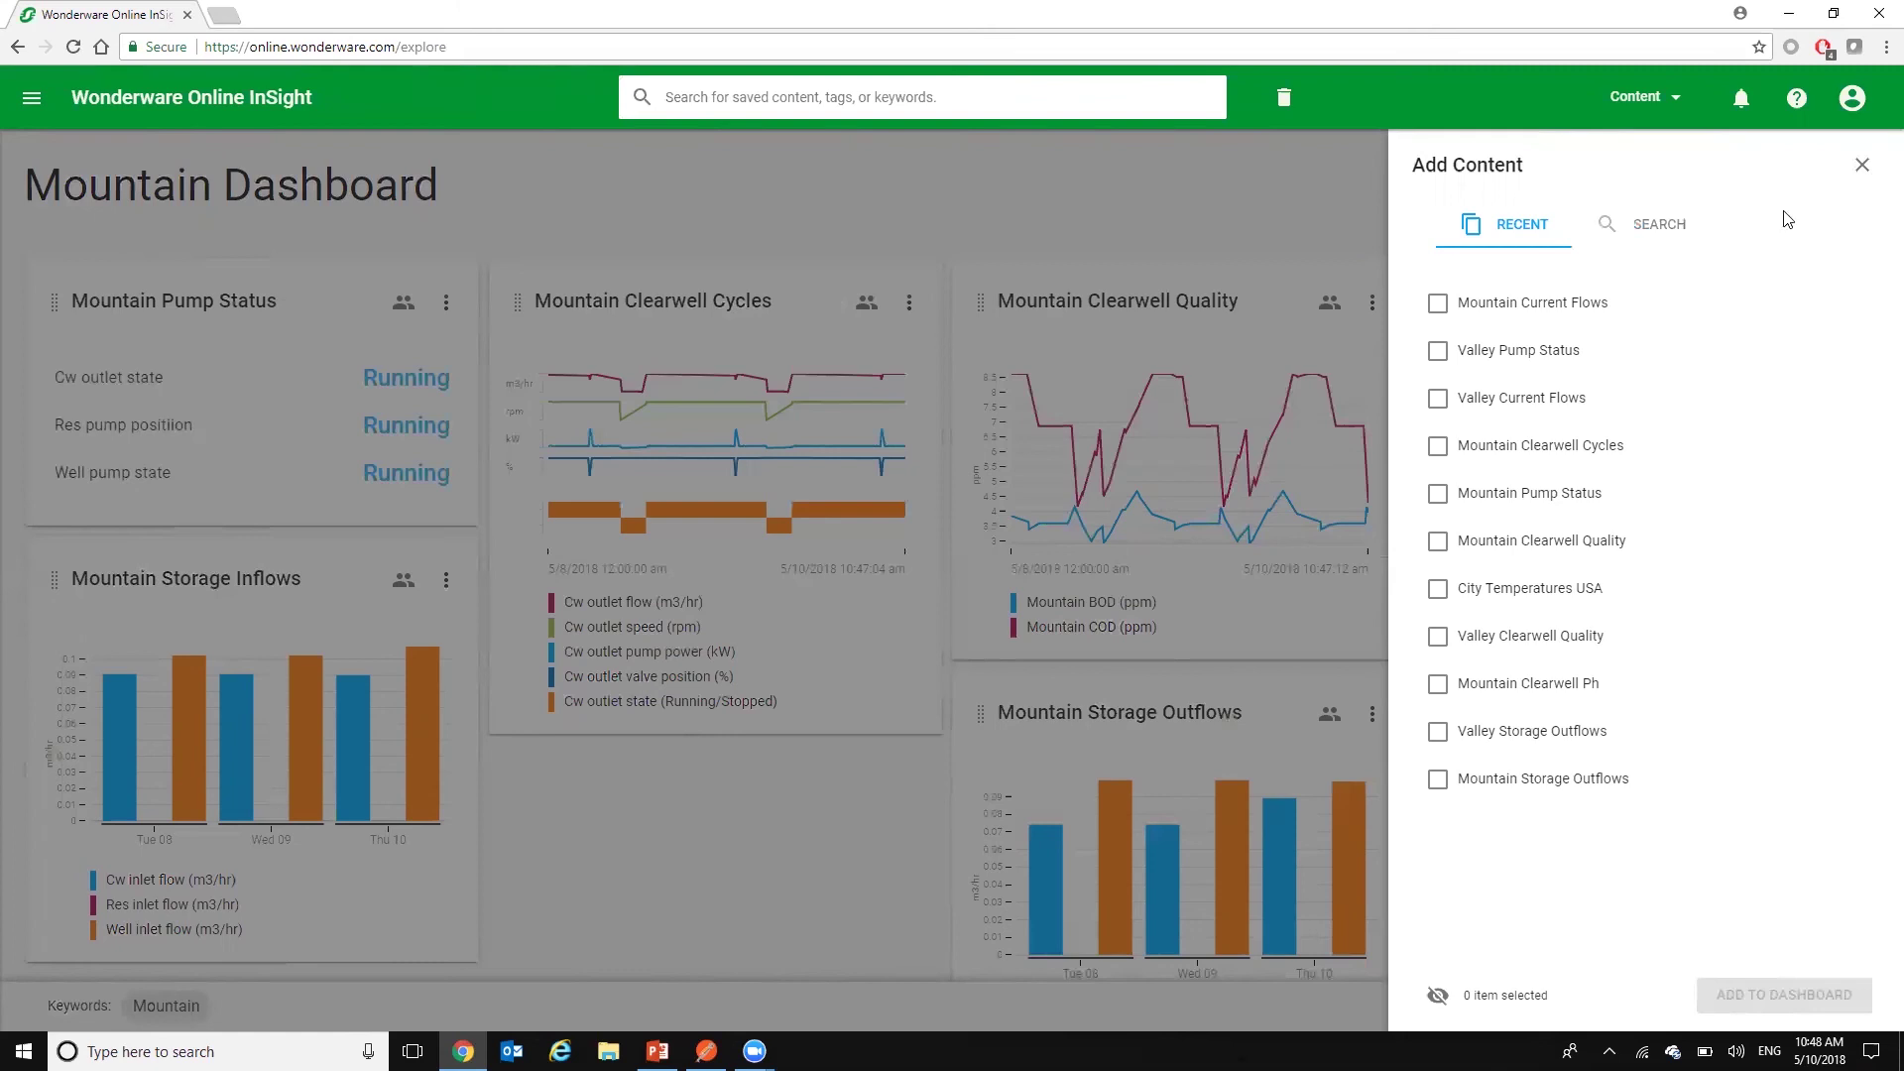
{"action": "left_click", "coordinate": [1862, 169]}
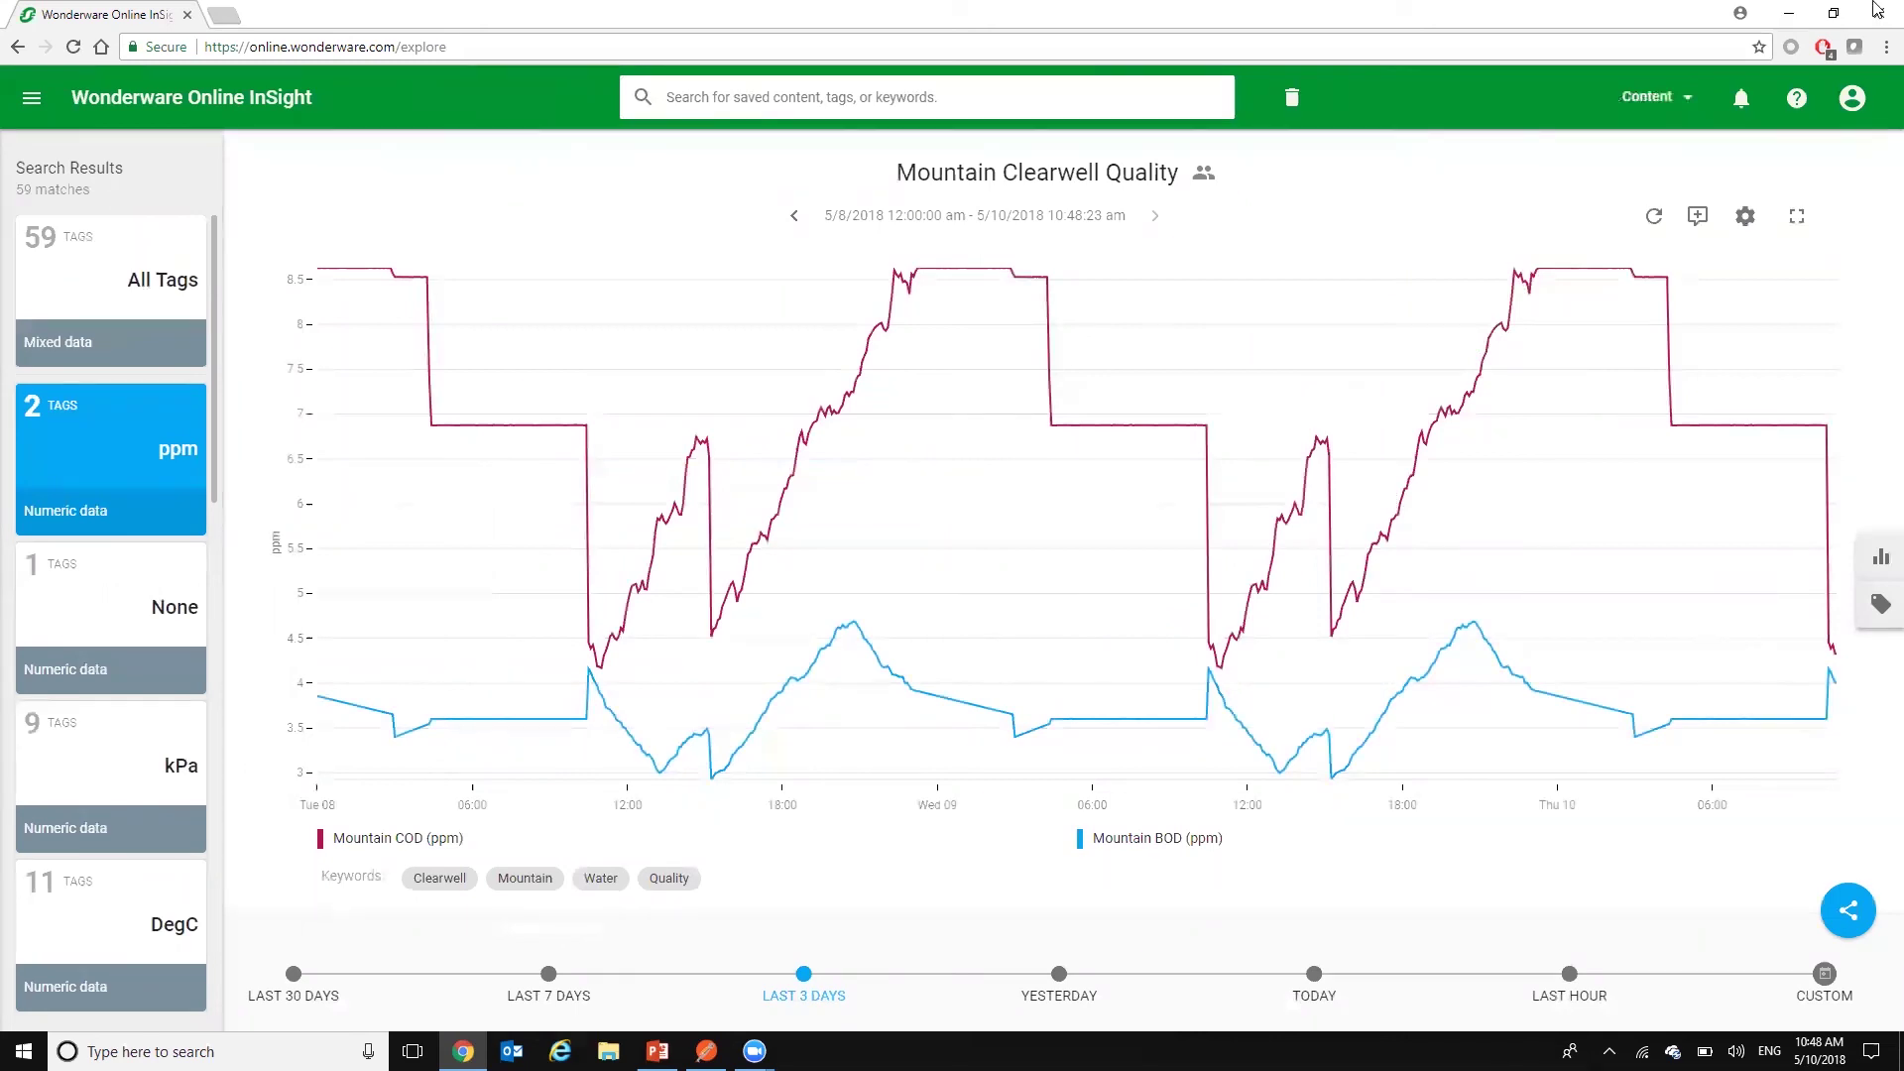
{"action": "left_click", "coordinate": [1698, 217]}
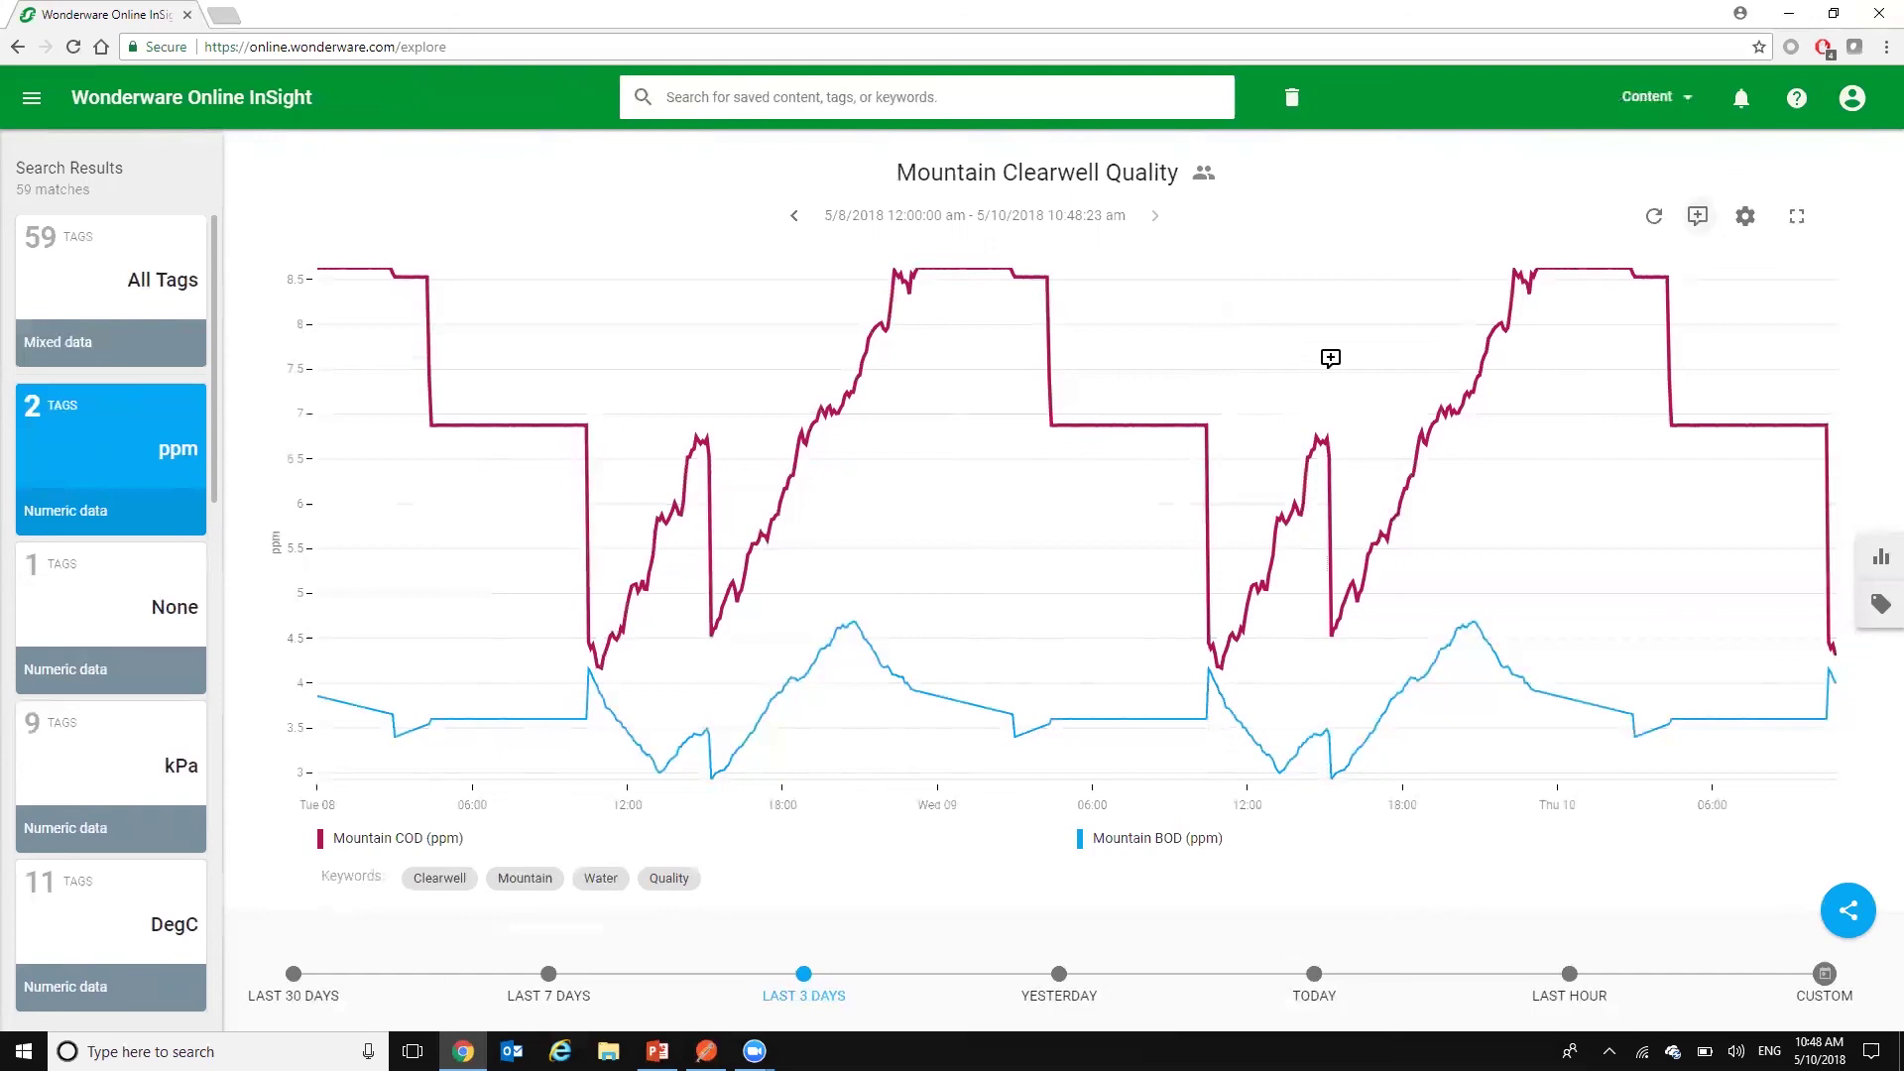
{"action": "left_click", "coordinate": [1202, 384]}
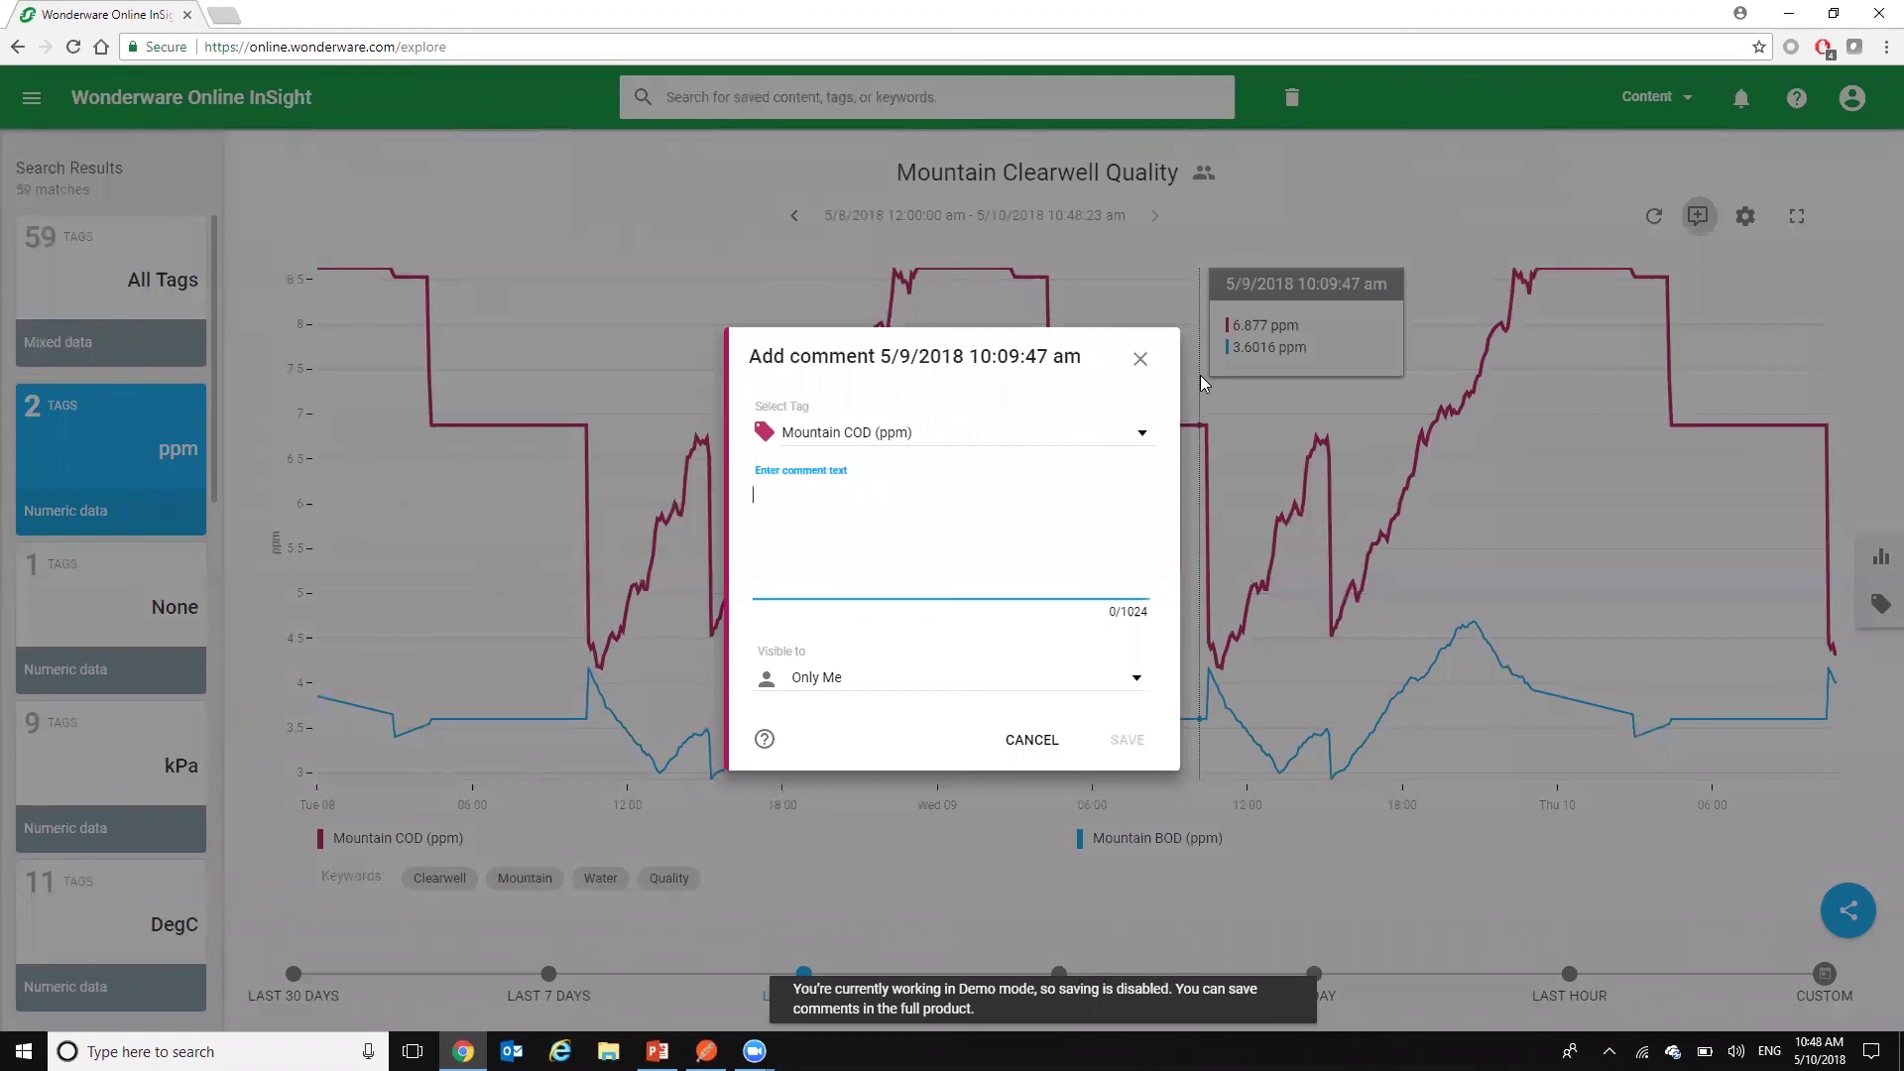
{"action": "left_click", "coordinate": [1016, 712]}
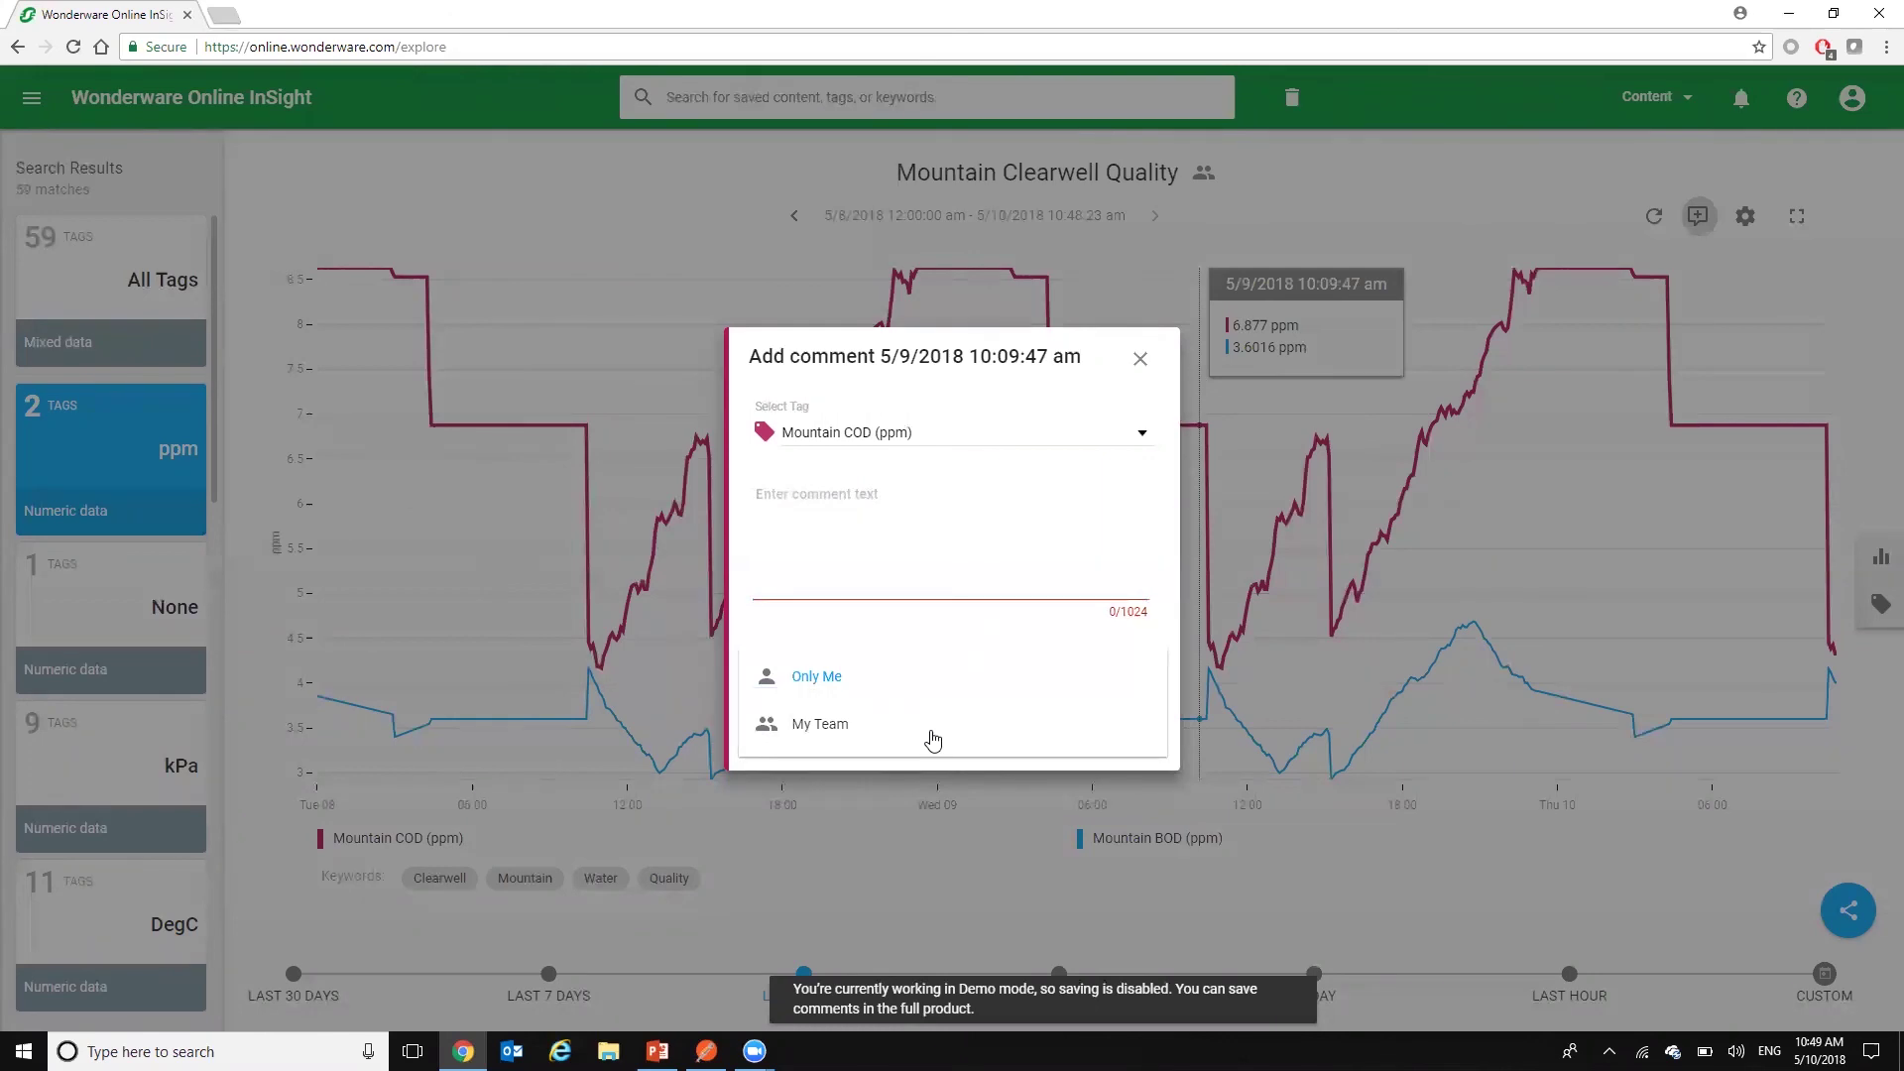
{"action": "left_click", "coordinate": [1137, 360]}
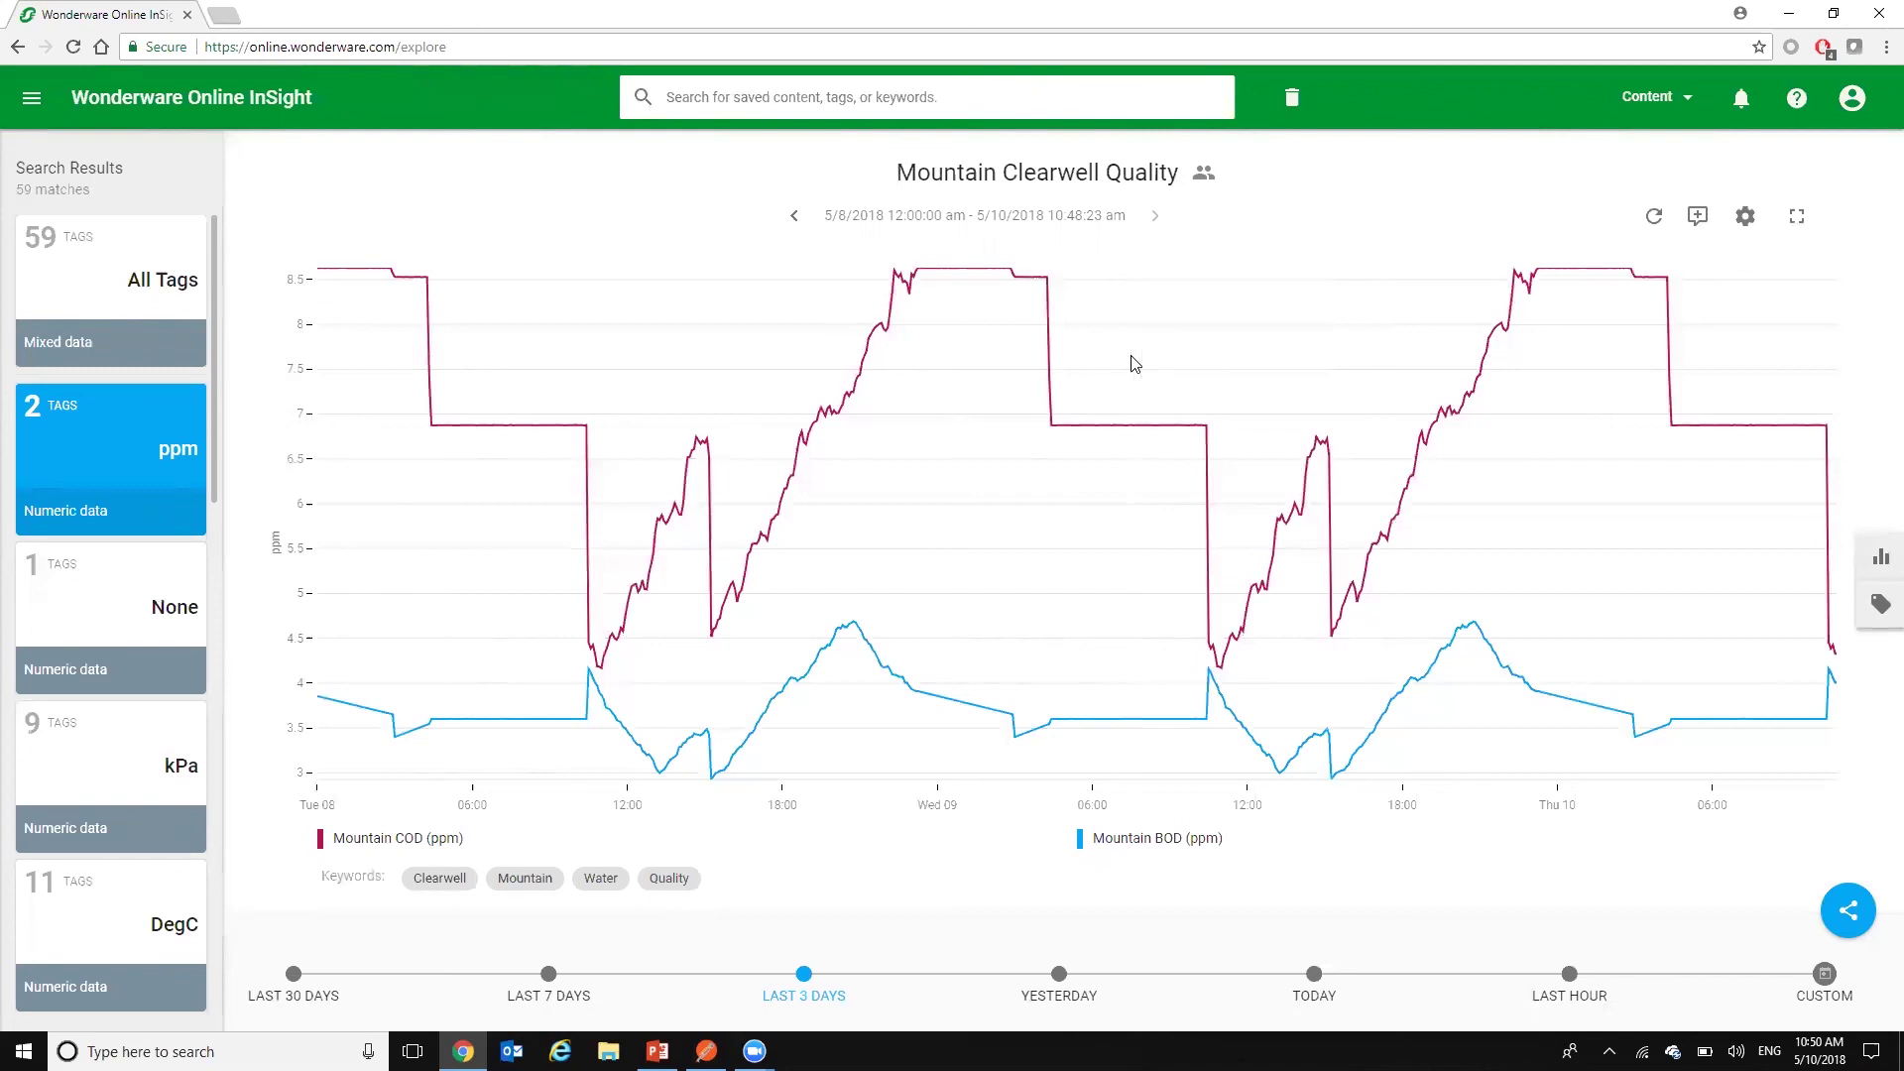
Load trust.wonderware.com in a new tab, then return to the InSight tab.
{"action": "key", "text": "ctrl+t"}
{"action": "type", "text": "trust"}
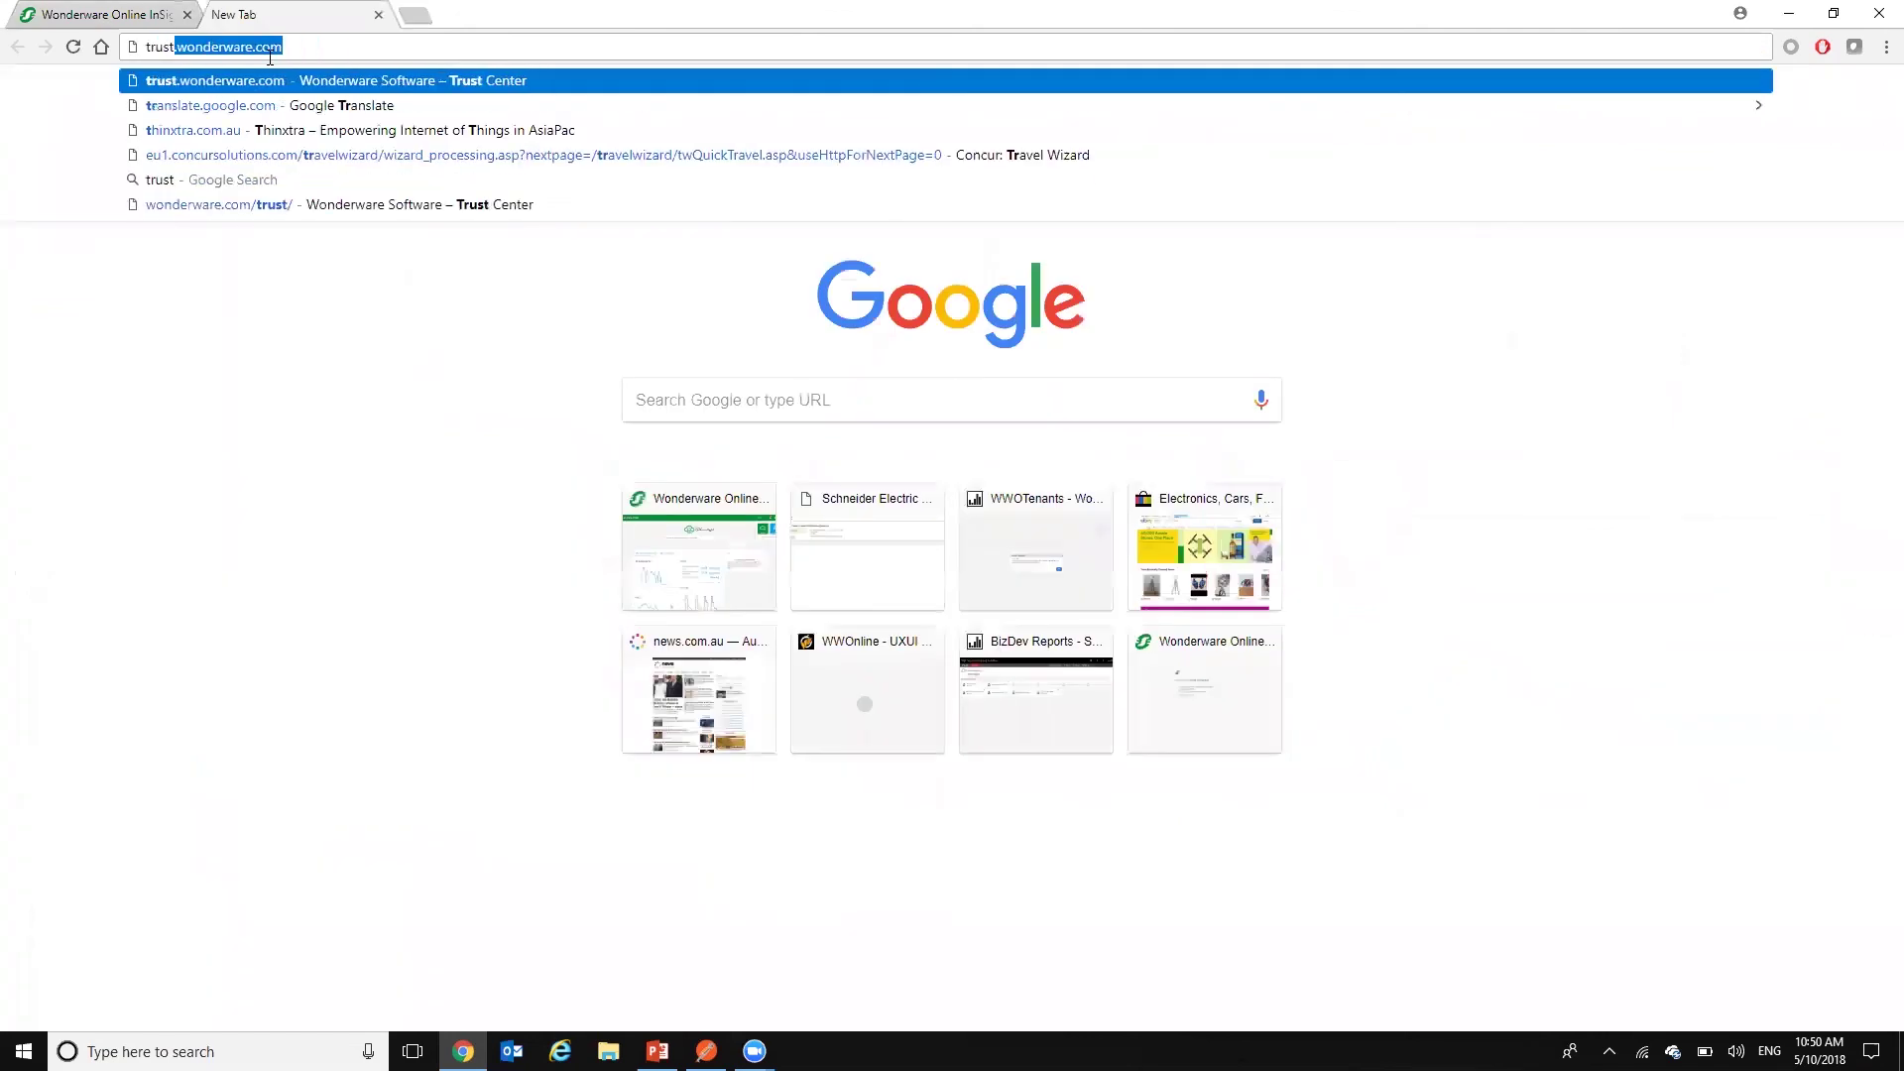
{"action": "type", "text": ".wonderware.com"}
{"action": "key", "text": "Return"}
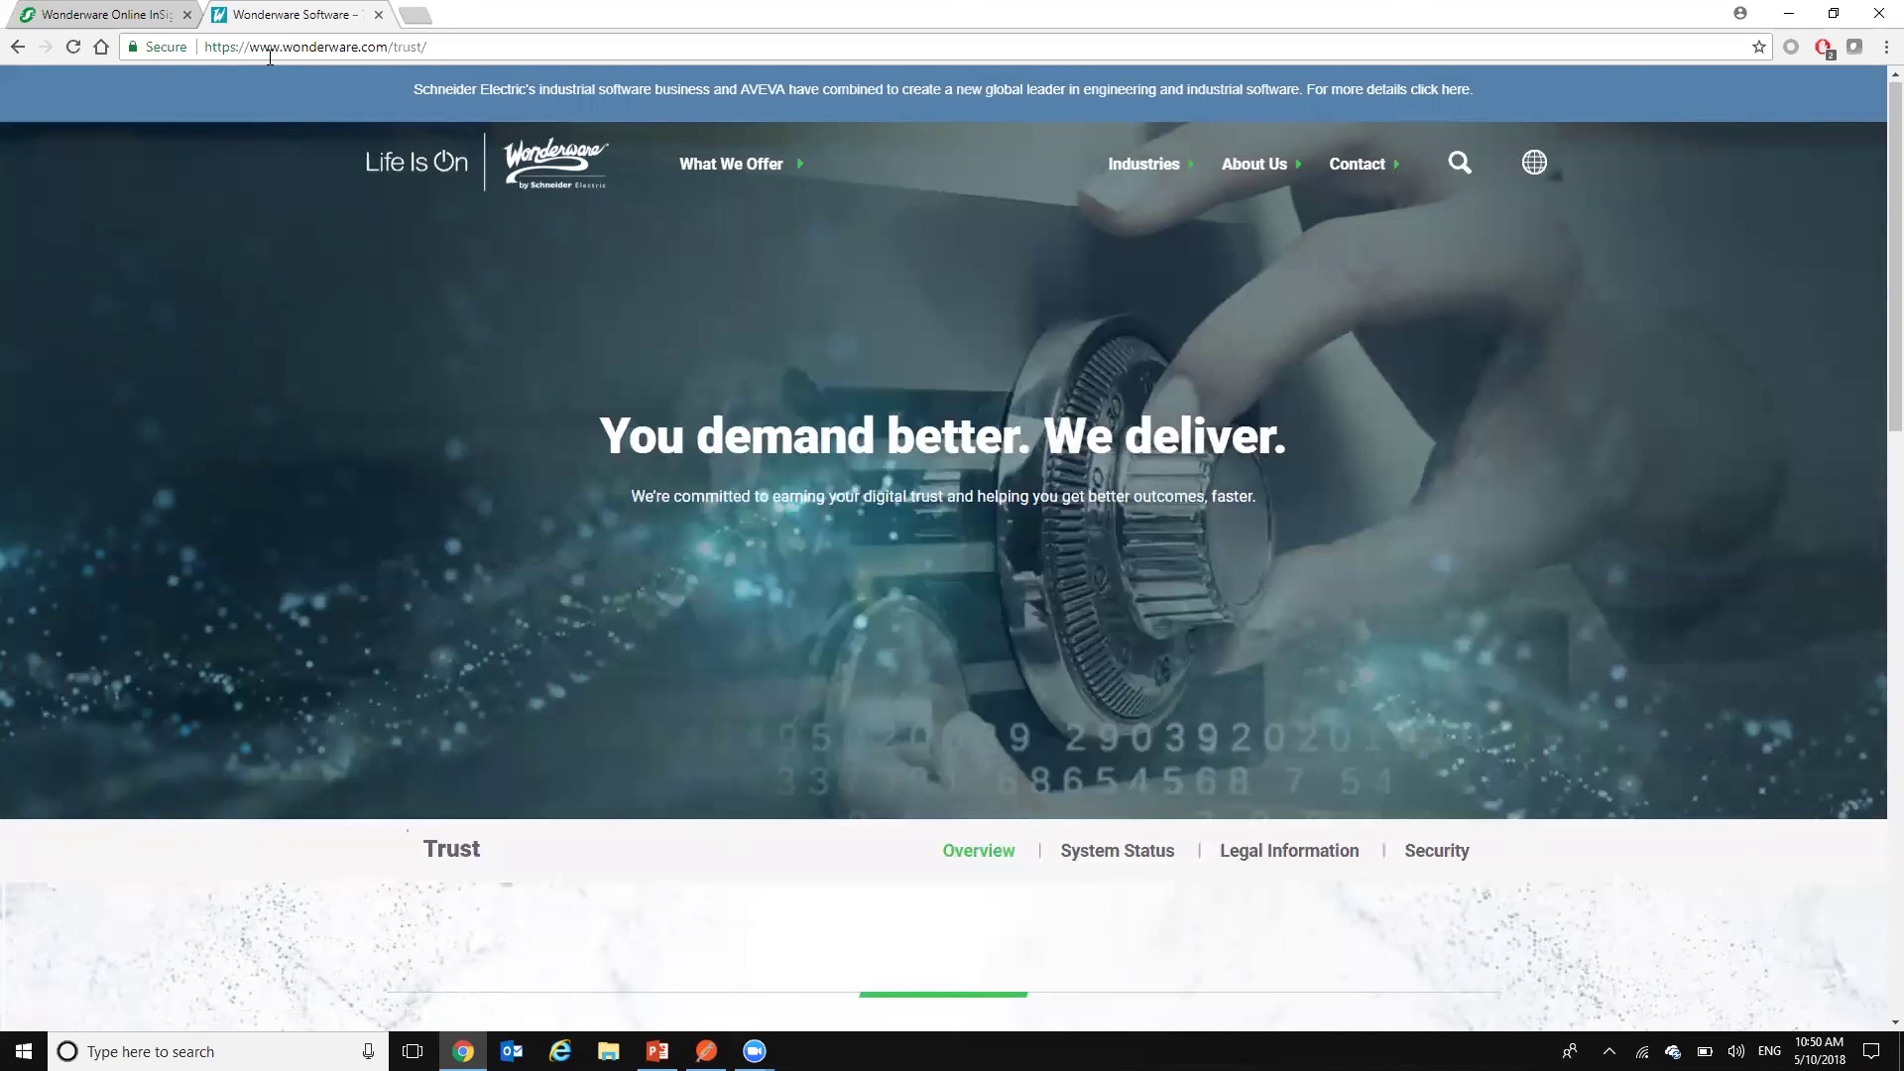
{"action": "left_click", "coordinate": [130, 22]}
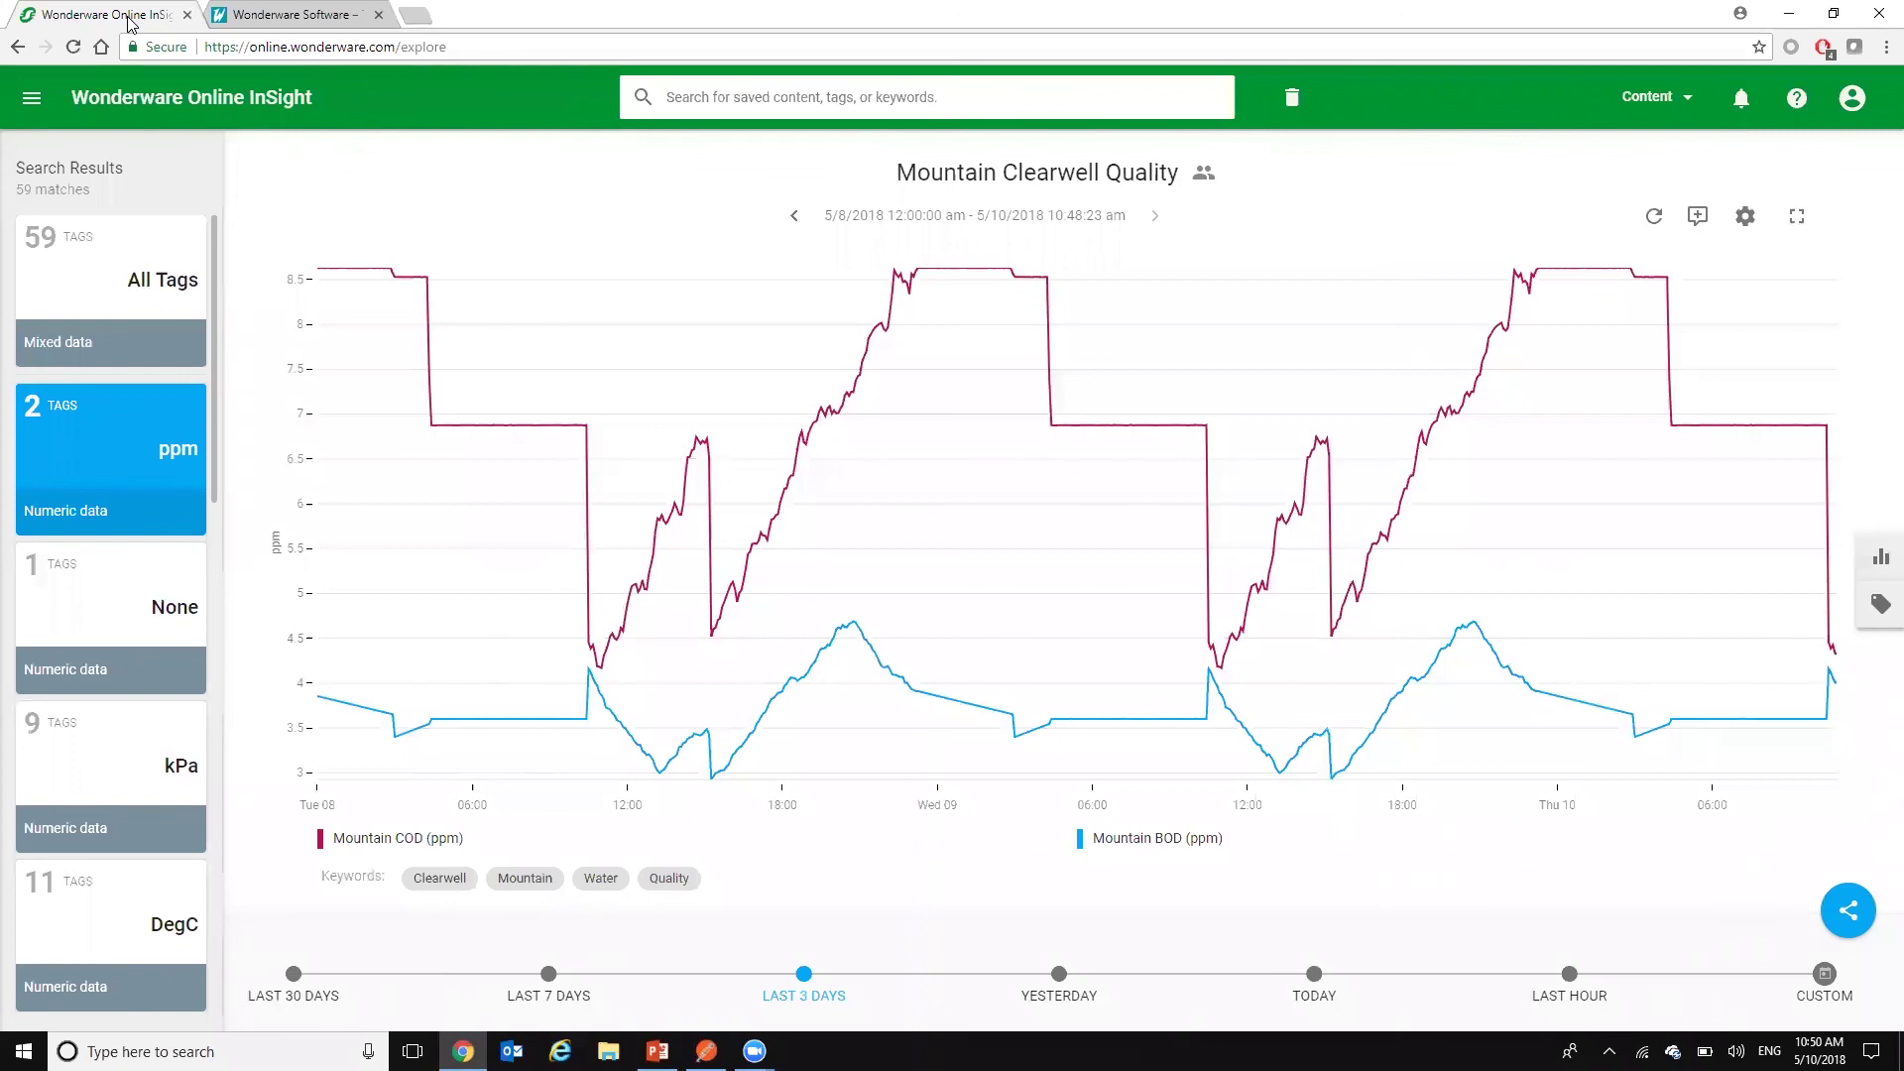
Log out of the demo account from the account menu.
{"action": "left_click", "coordinate": [1851, 100]}
{"action": "left_click", "coordinate": [1779, 262]}
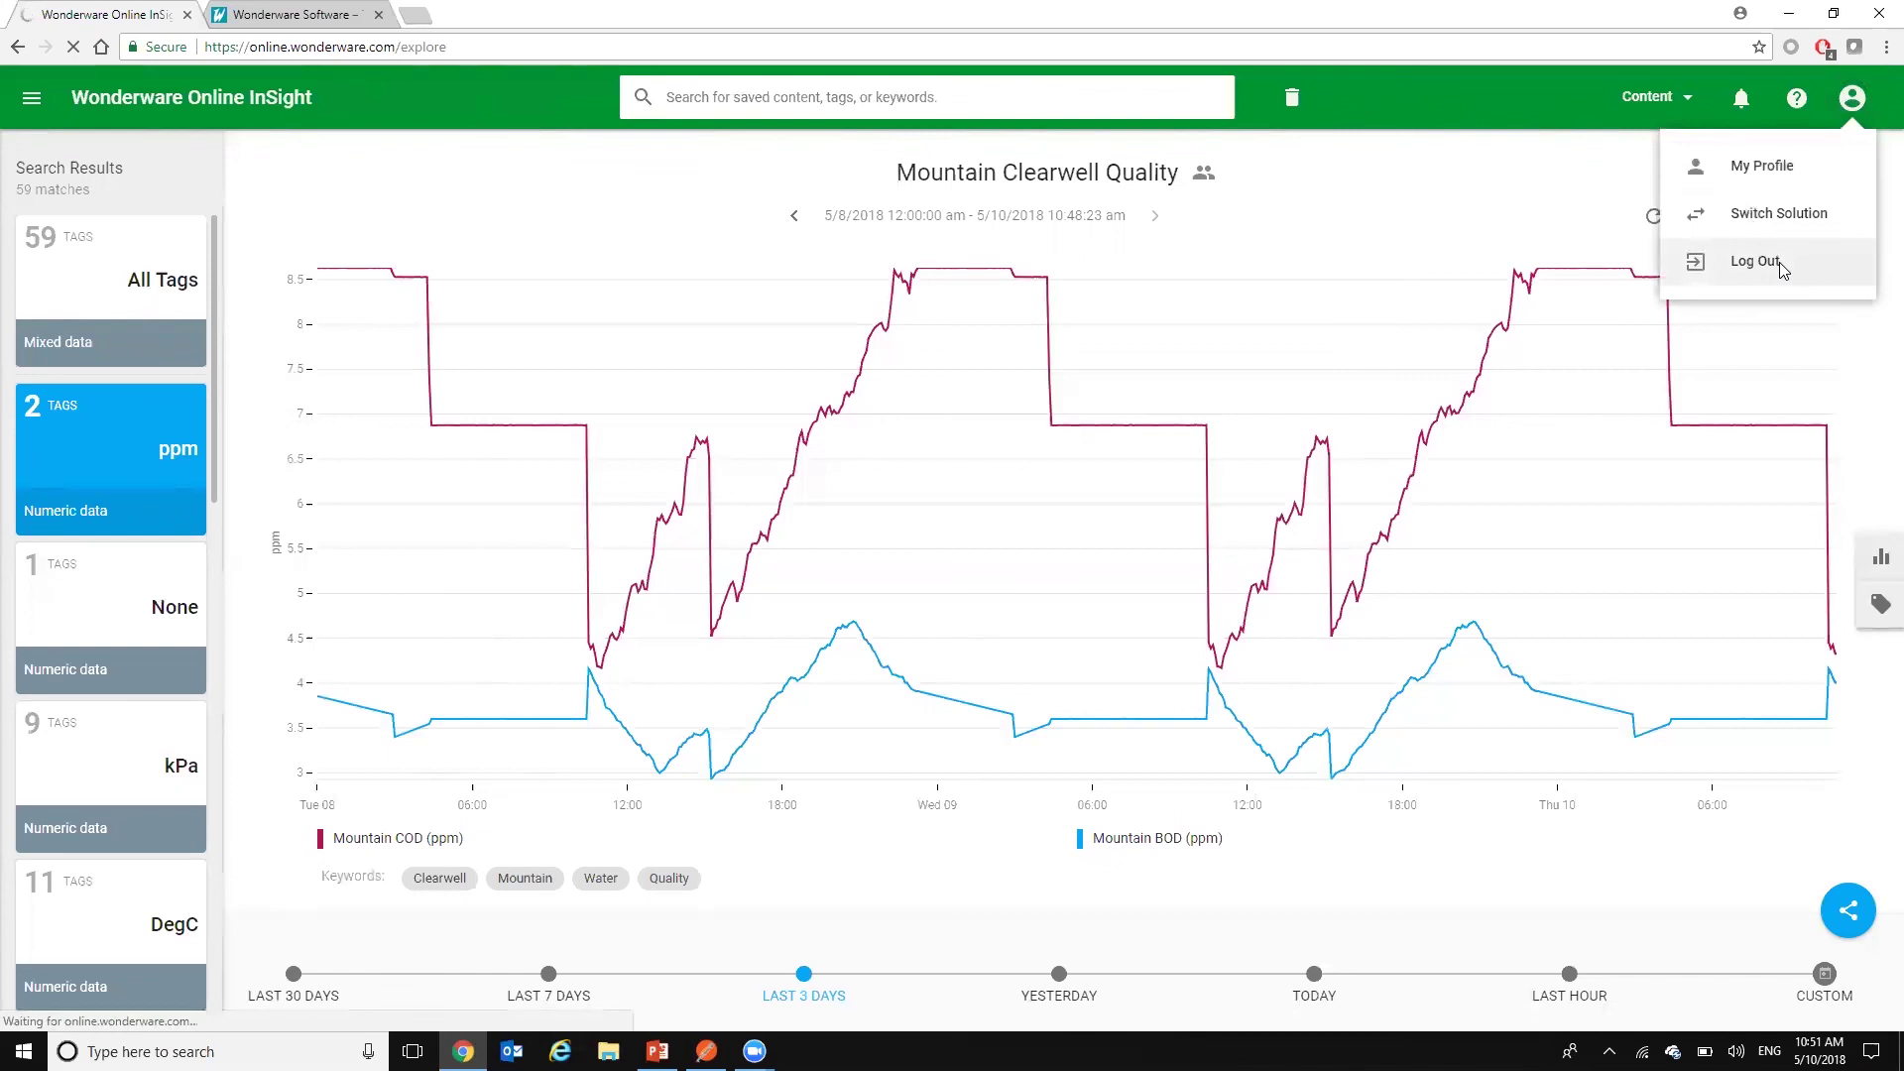